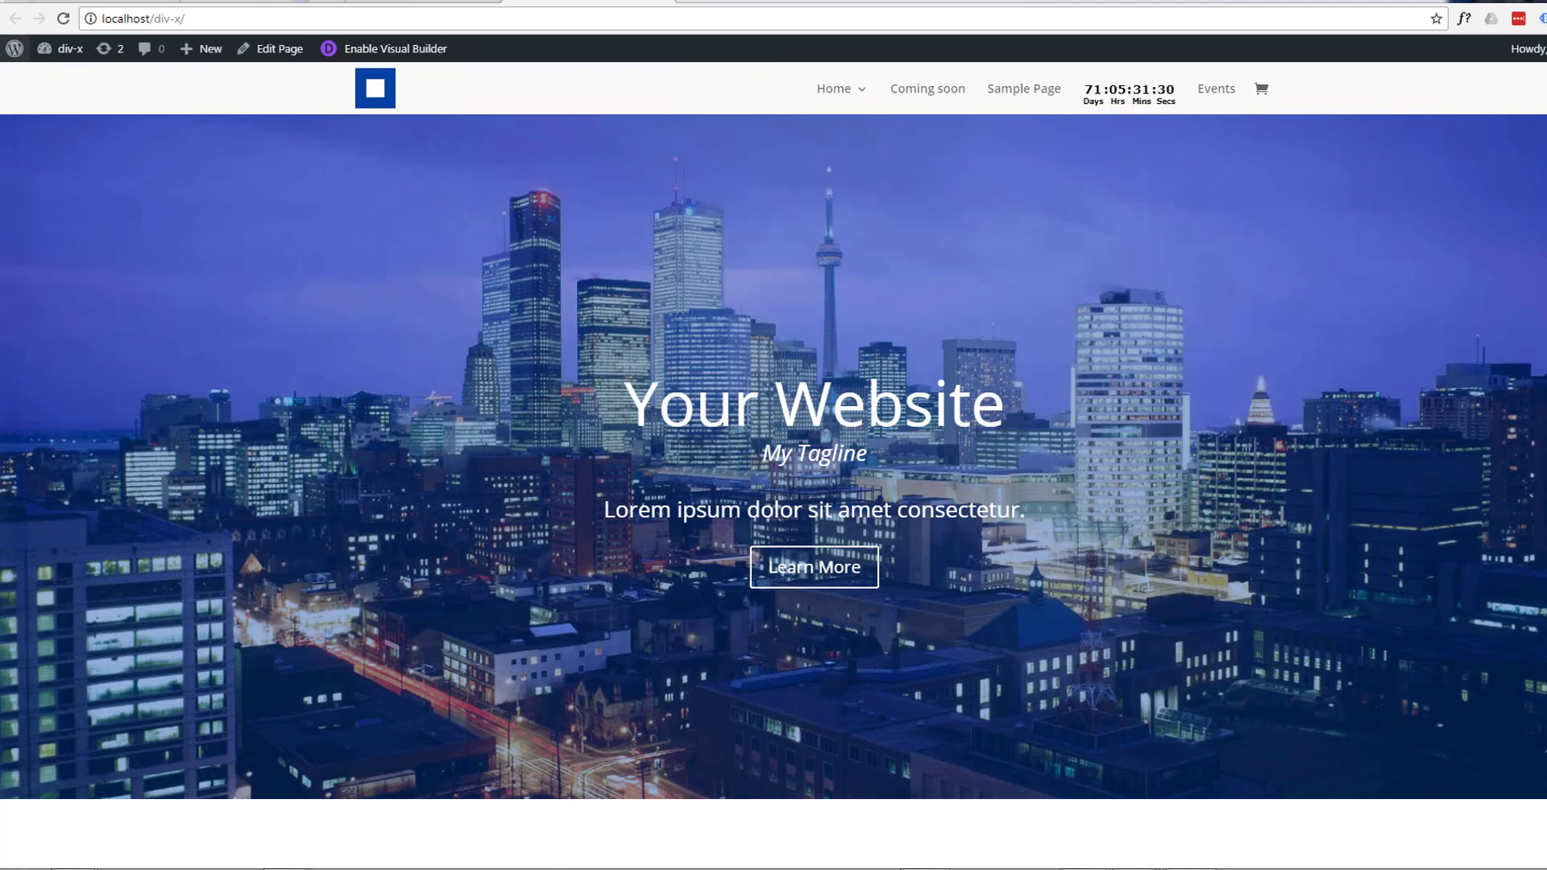
Open the Divi Theme Customizer and assign the exp menu to the Secondary Menu location
click(403, 2)
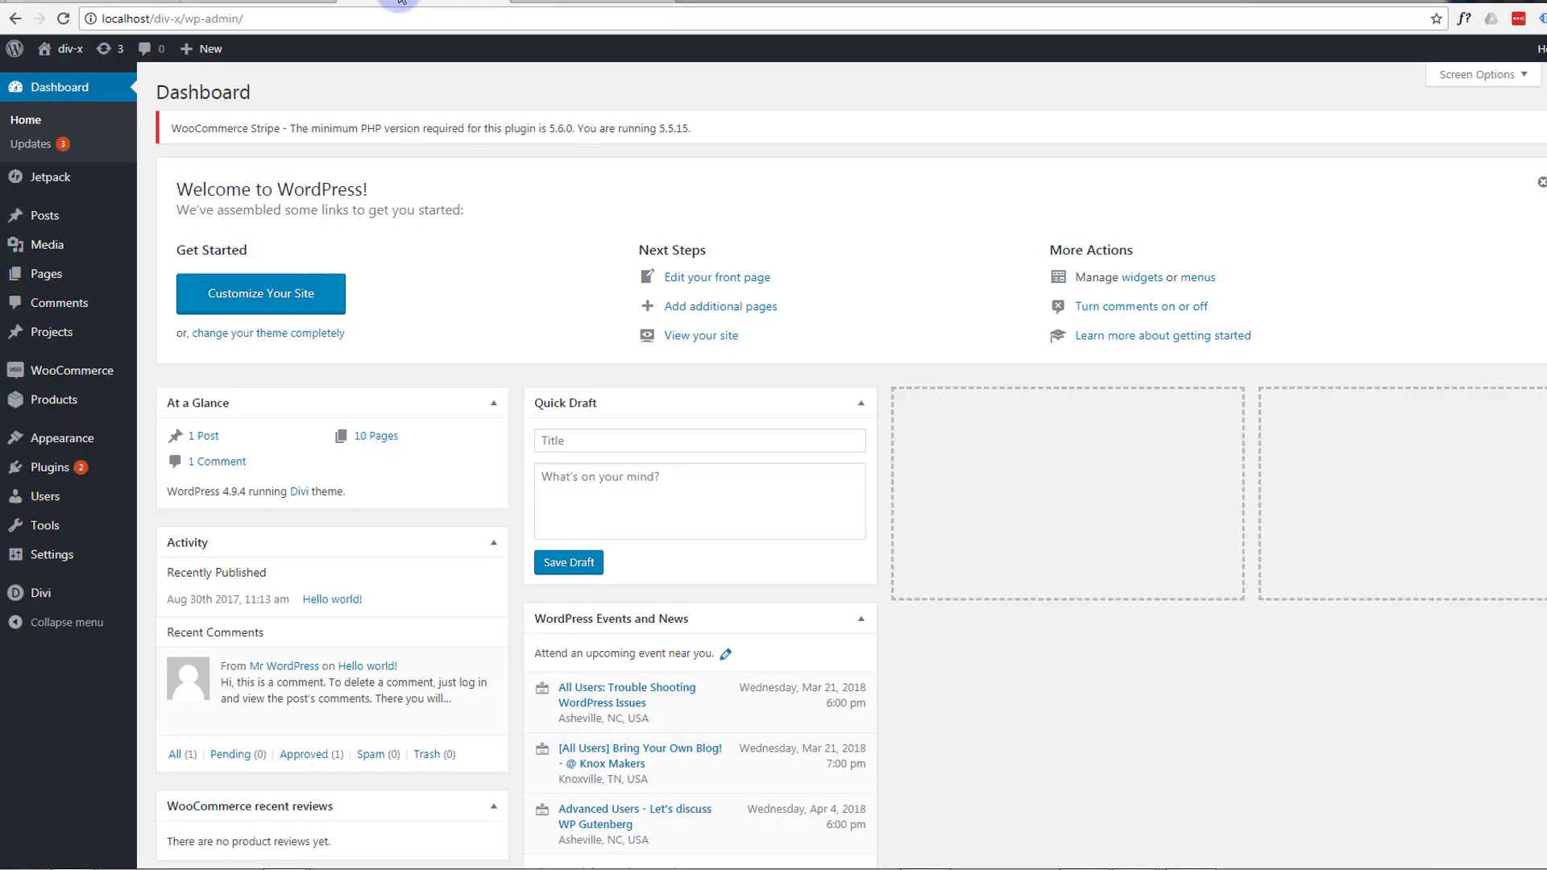
mouse_move(41, 596)
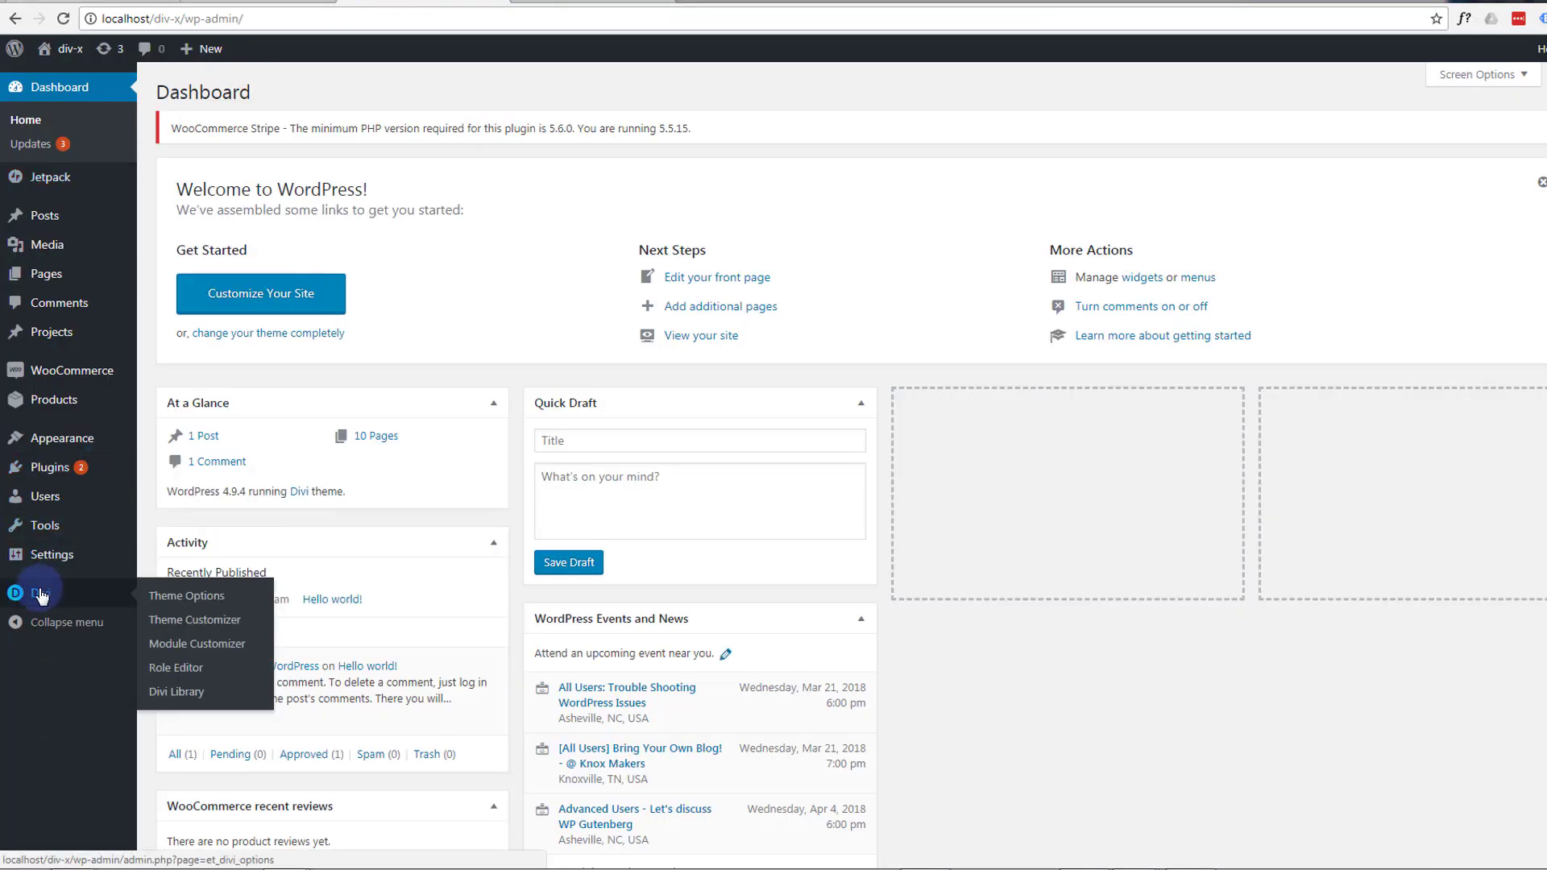
click(190, 620)
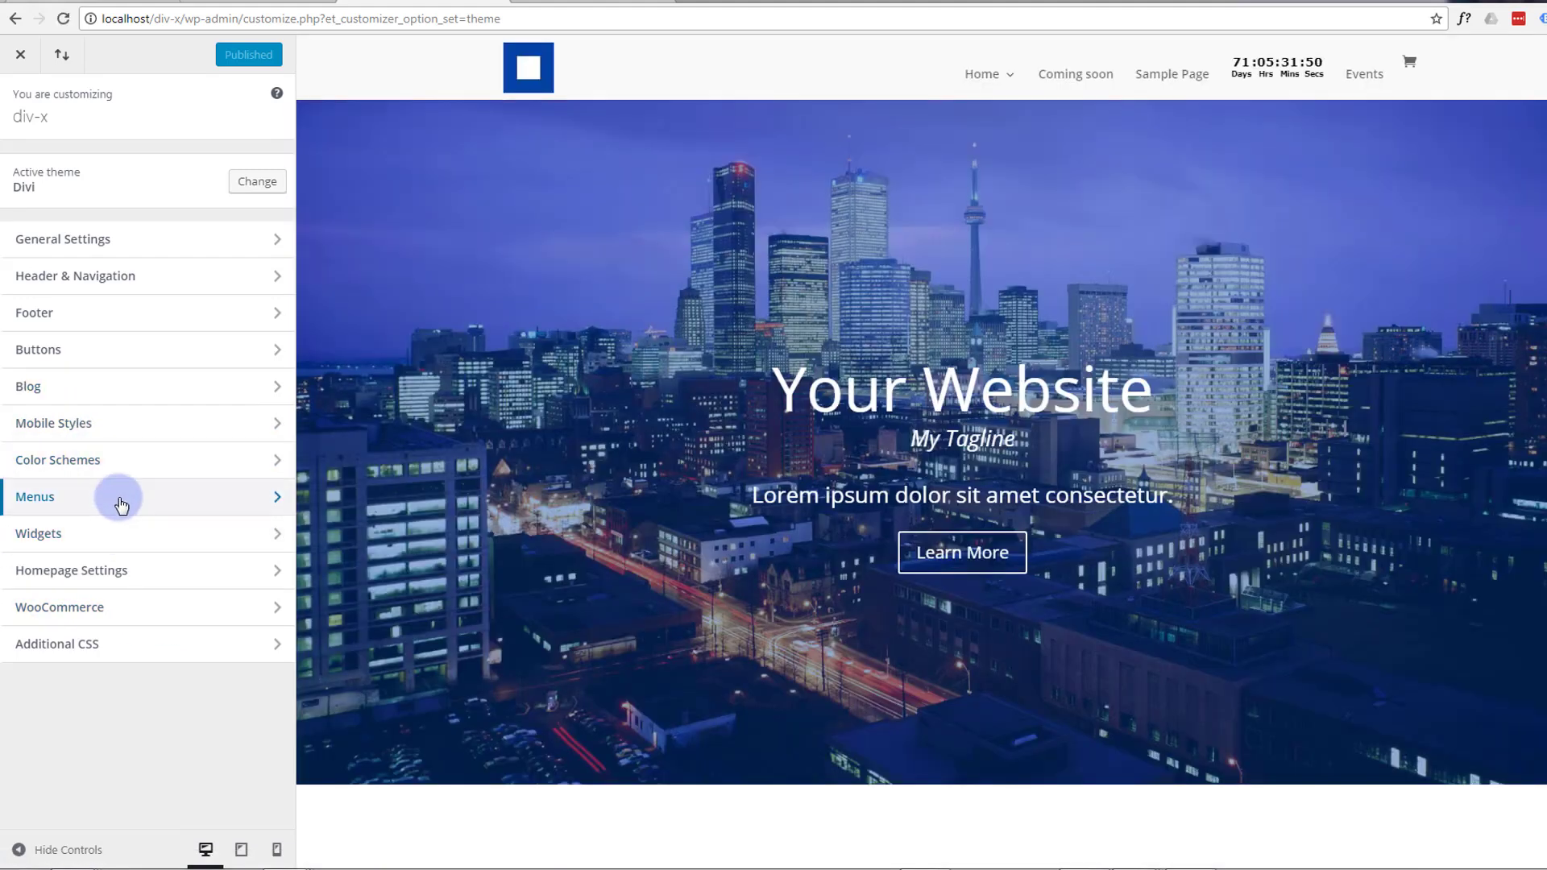
click(121, 505)
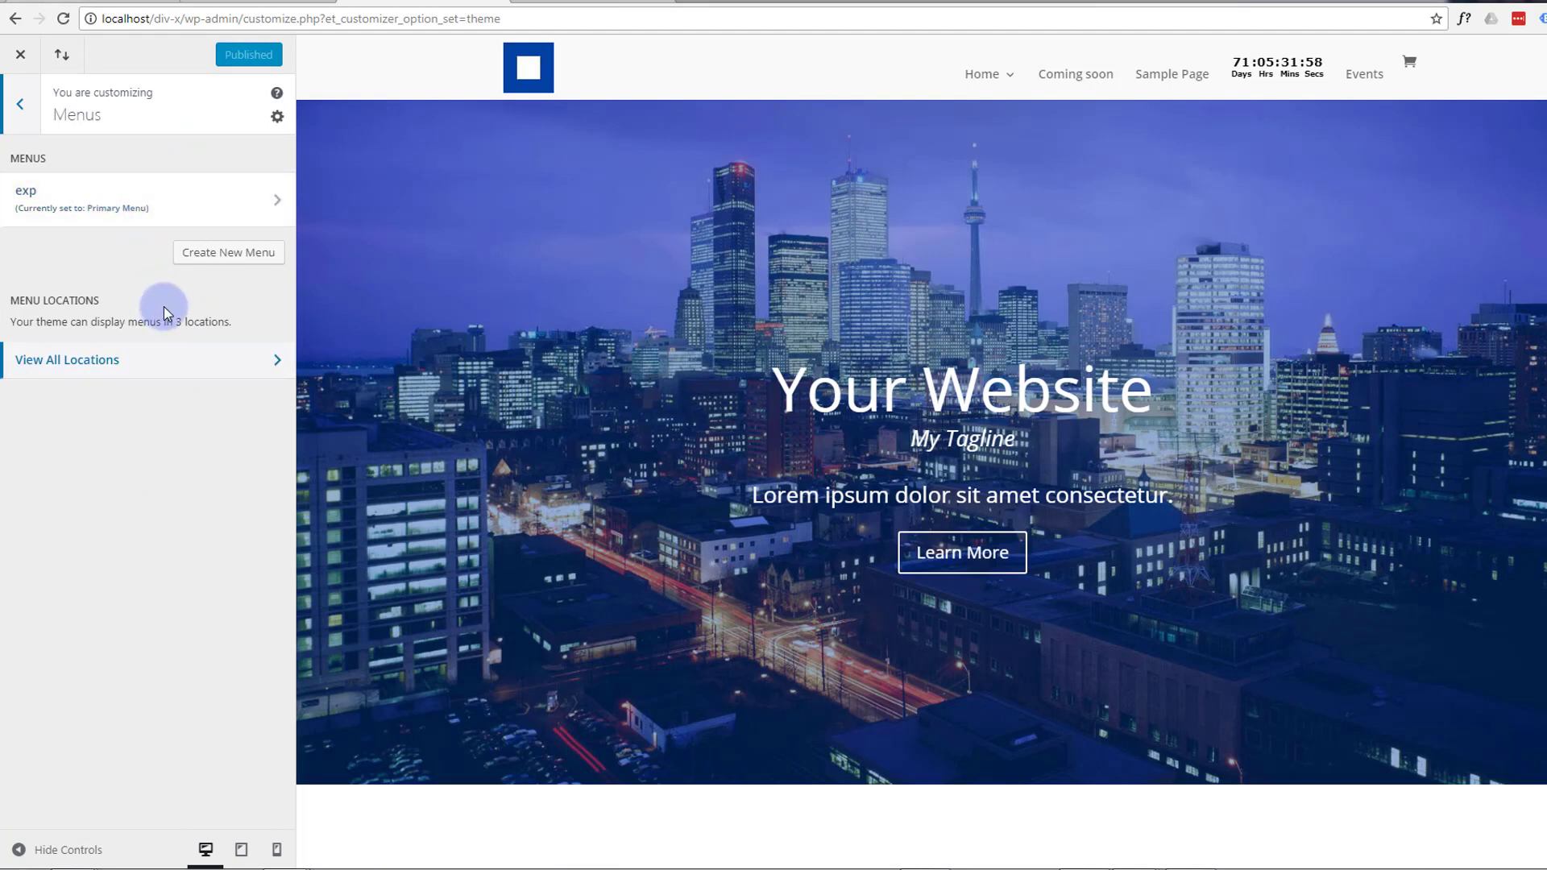
click(194, 365)
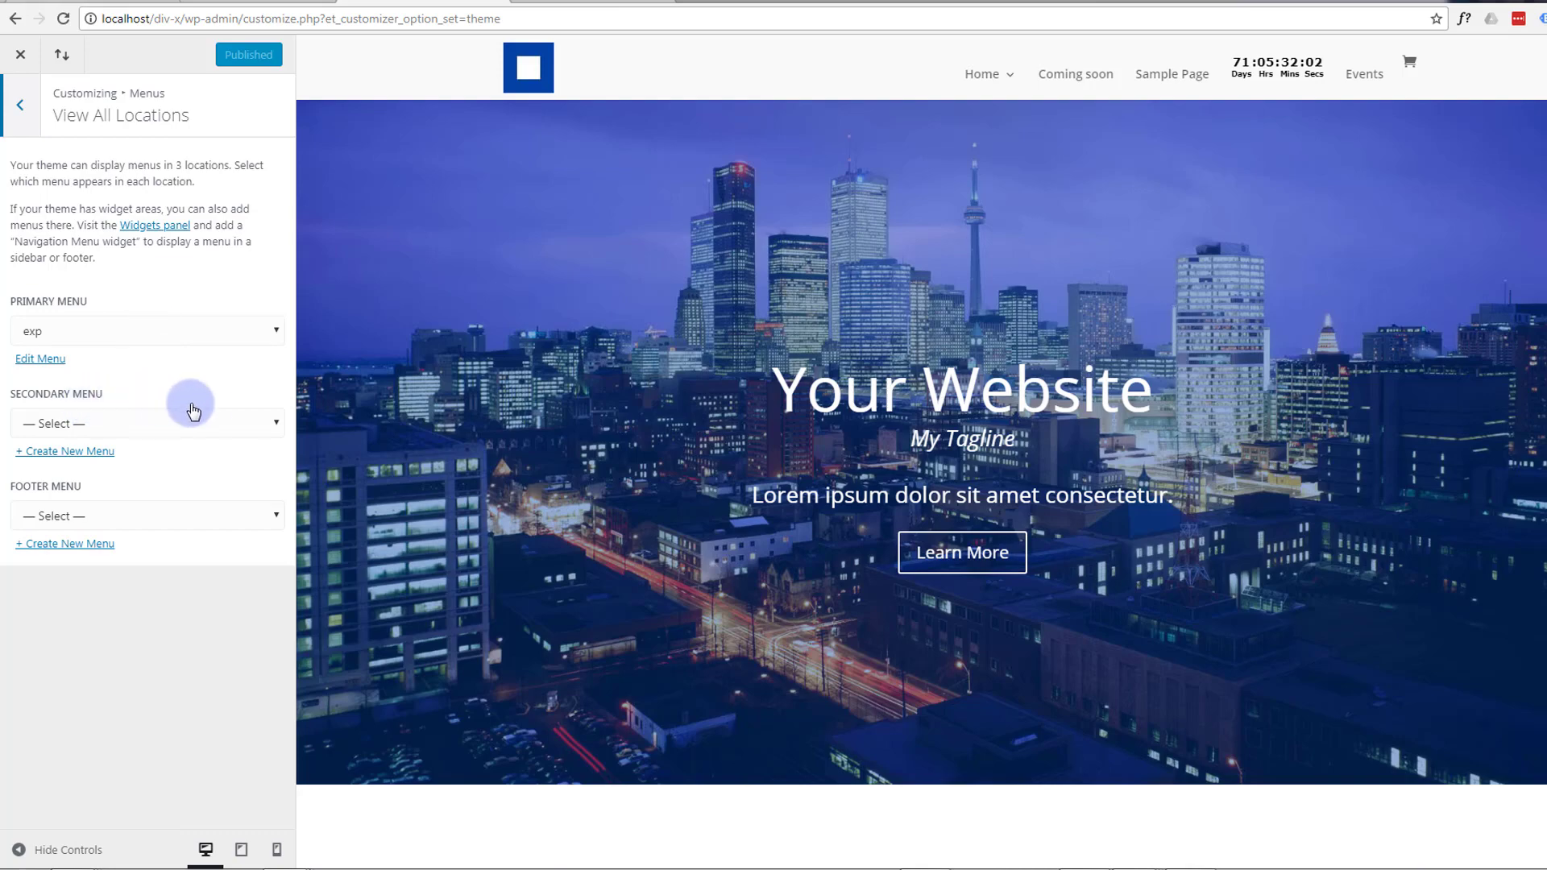
click(277, 425)
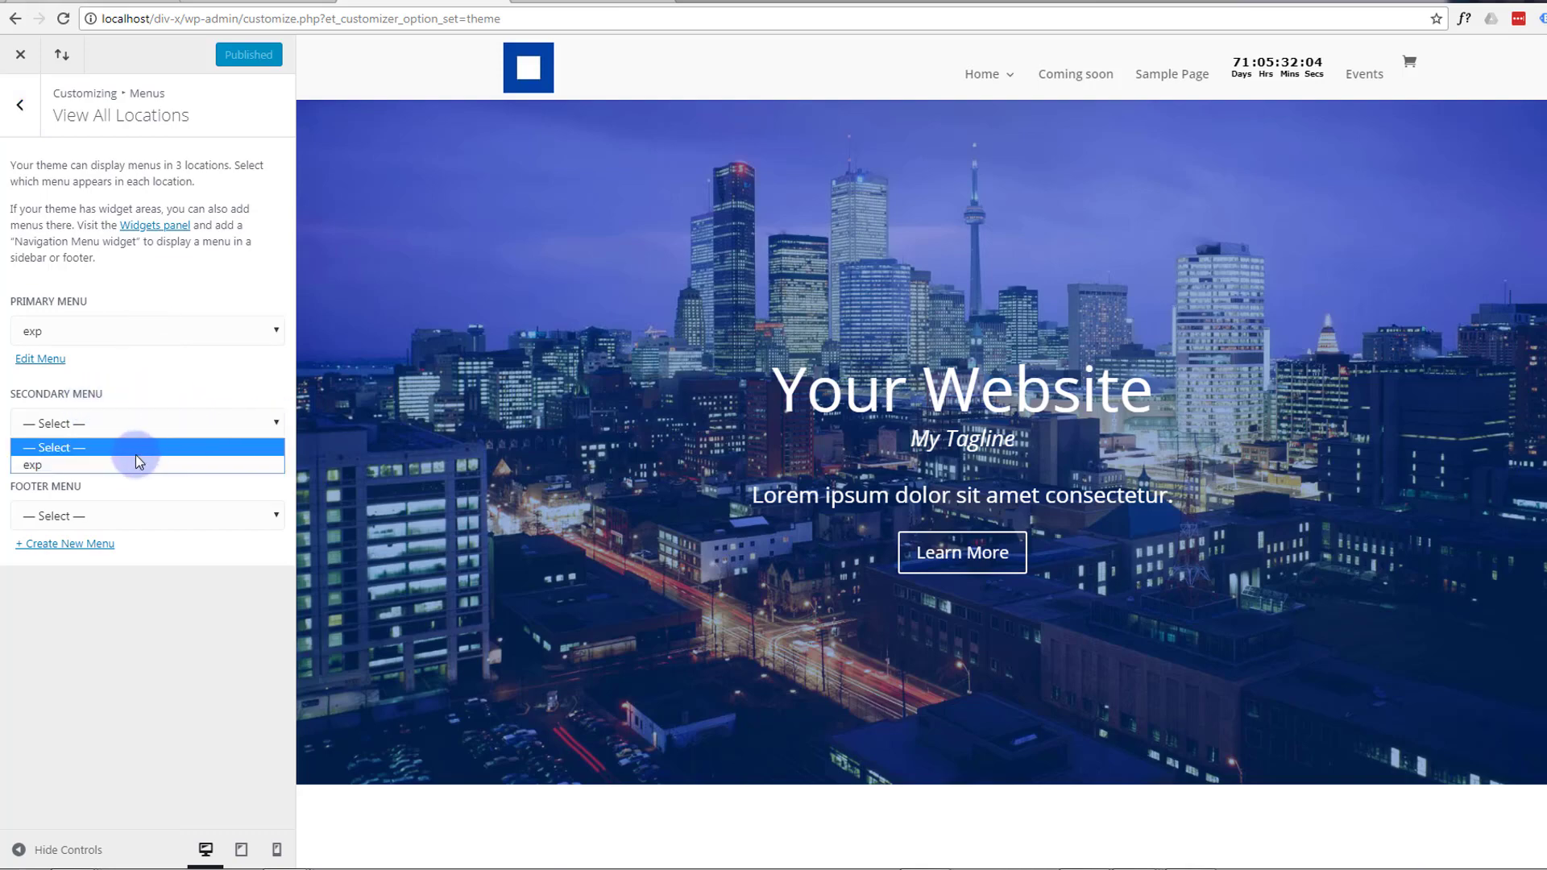
click(110, 461)
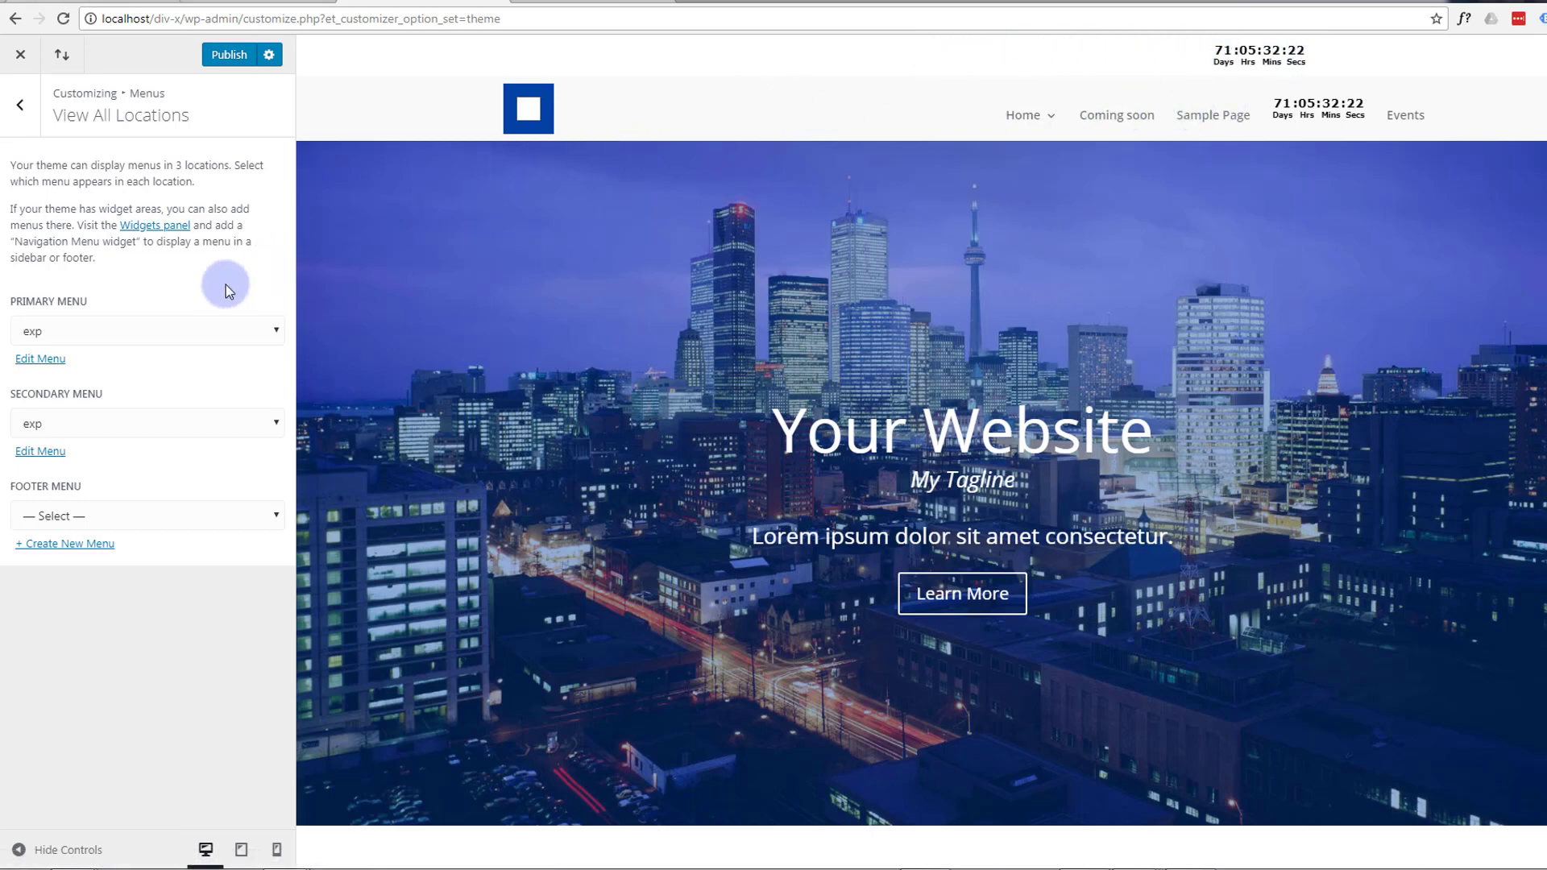
Set the secondary menu bar's background to blue #2467bf at full opacity, and reduce its opacity to fully transparent
click(20, 107)
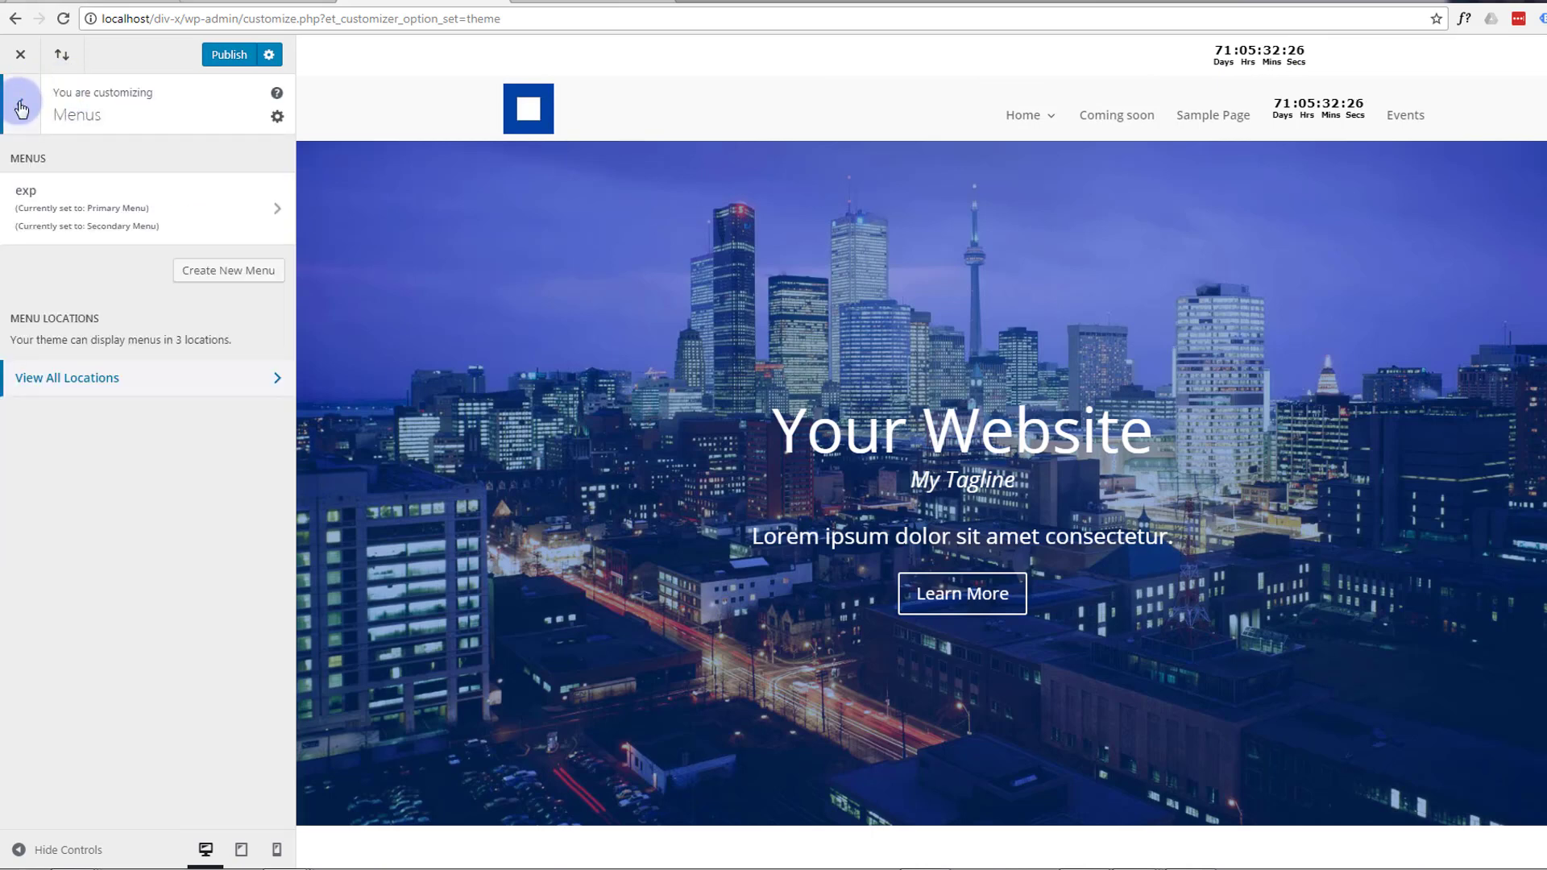
click(22, 107)
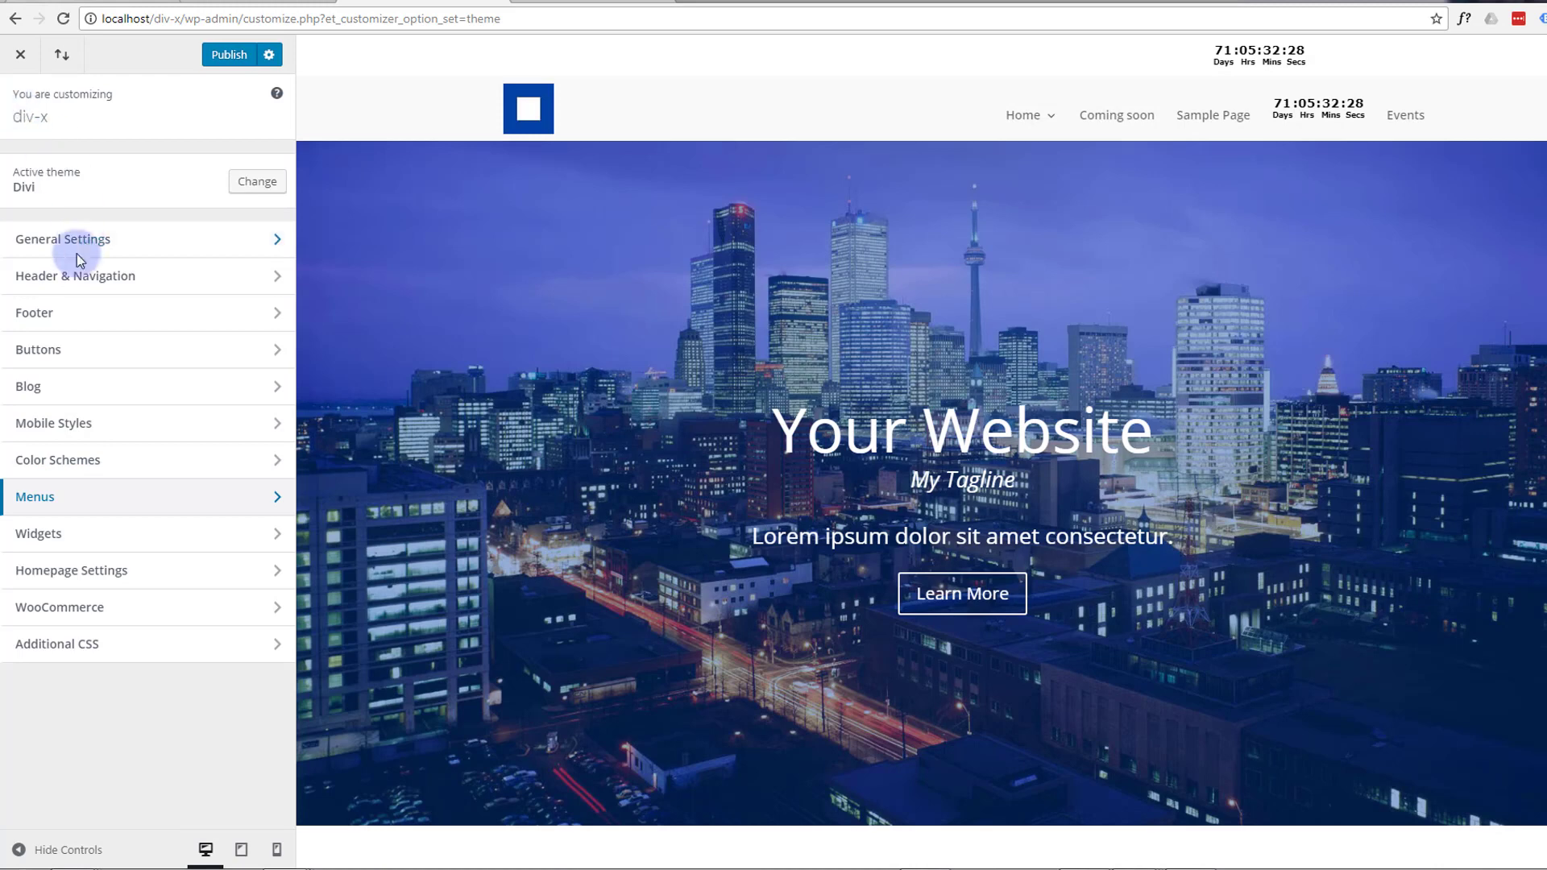
click(97, 276)
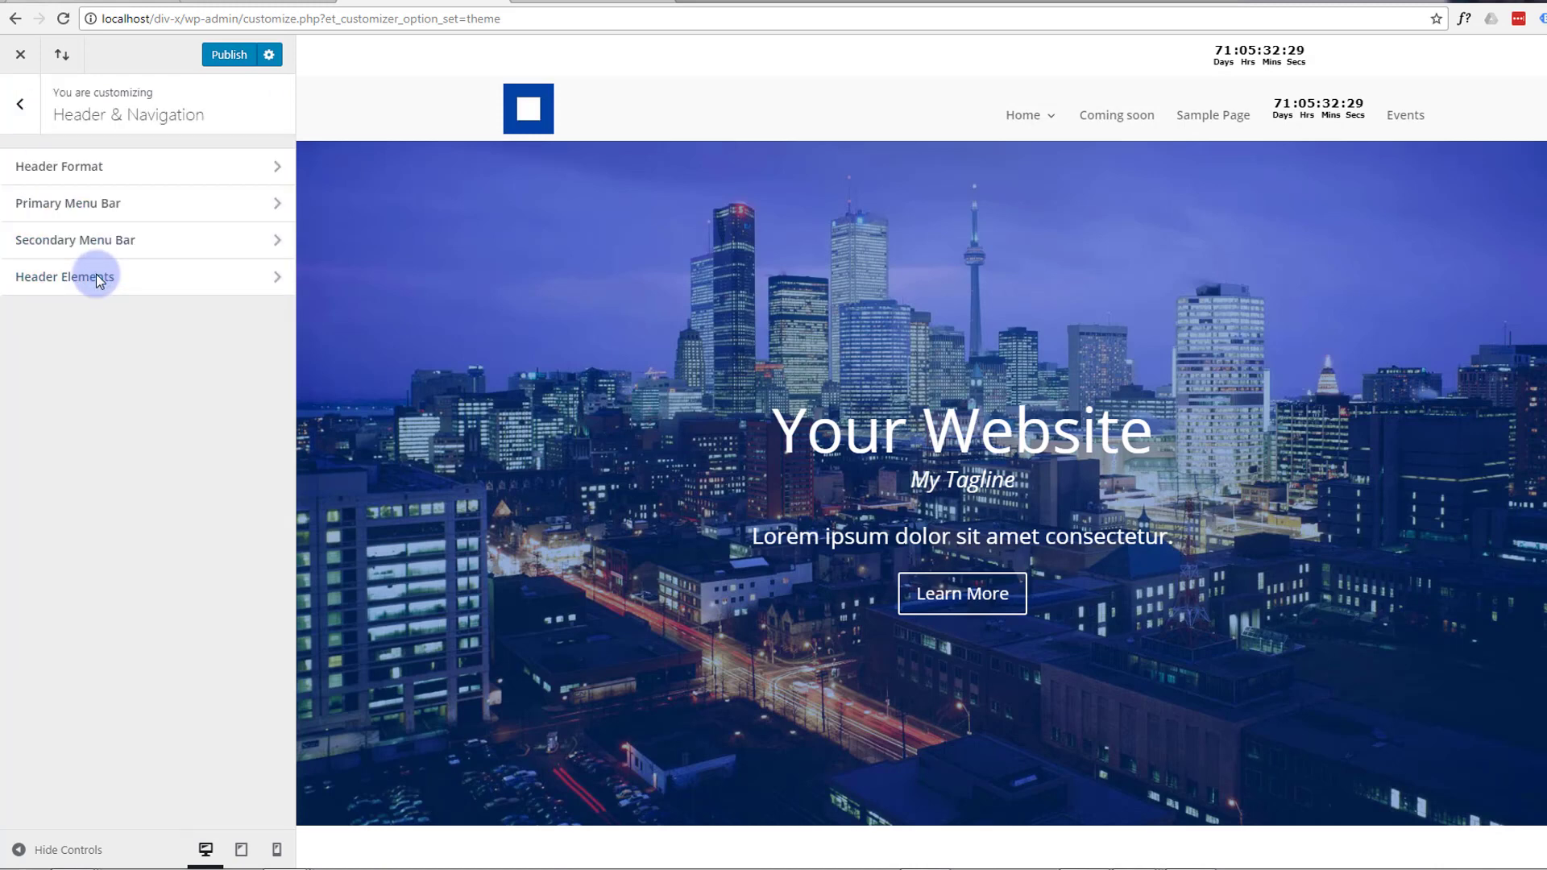
click(154, 256)
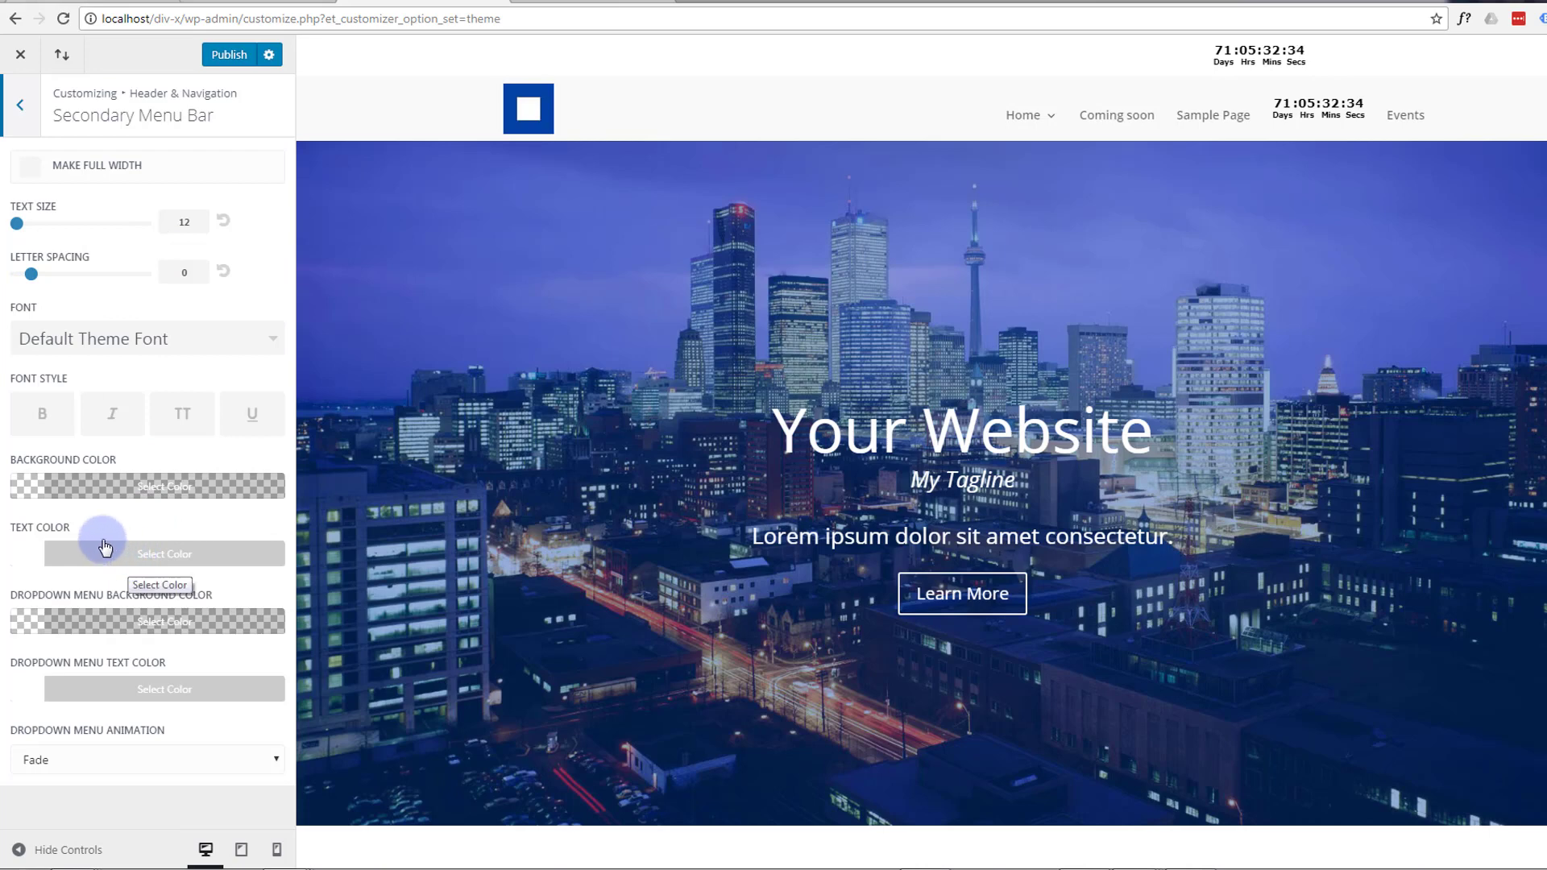
click(114, 488)
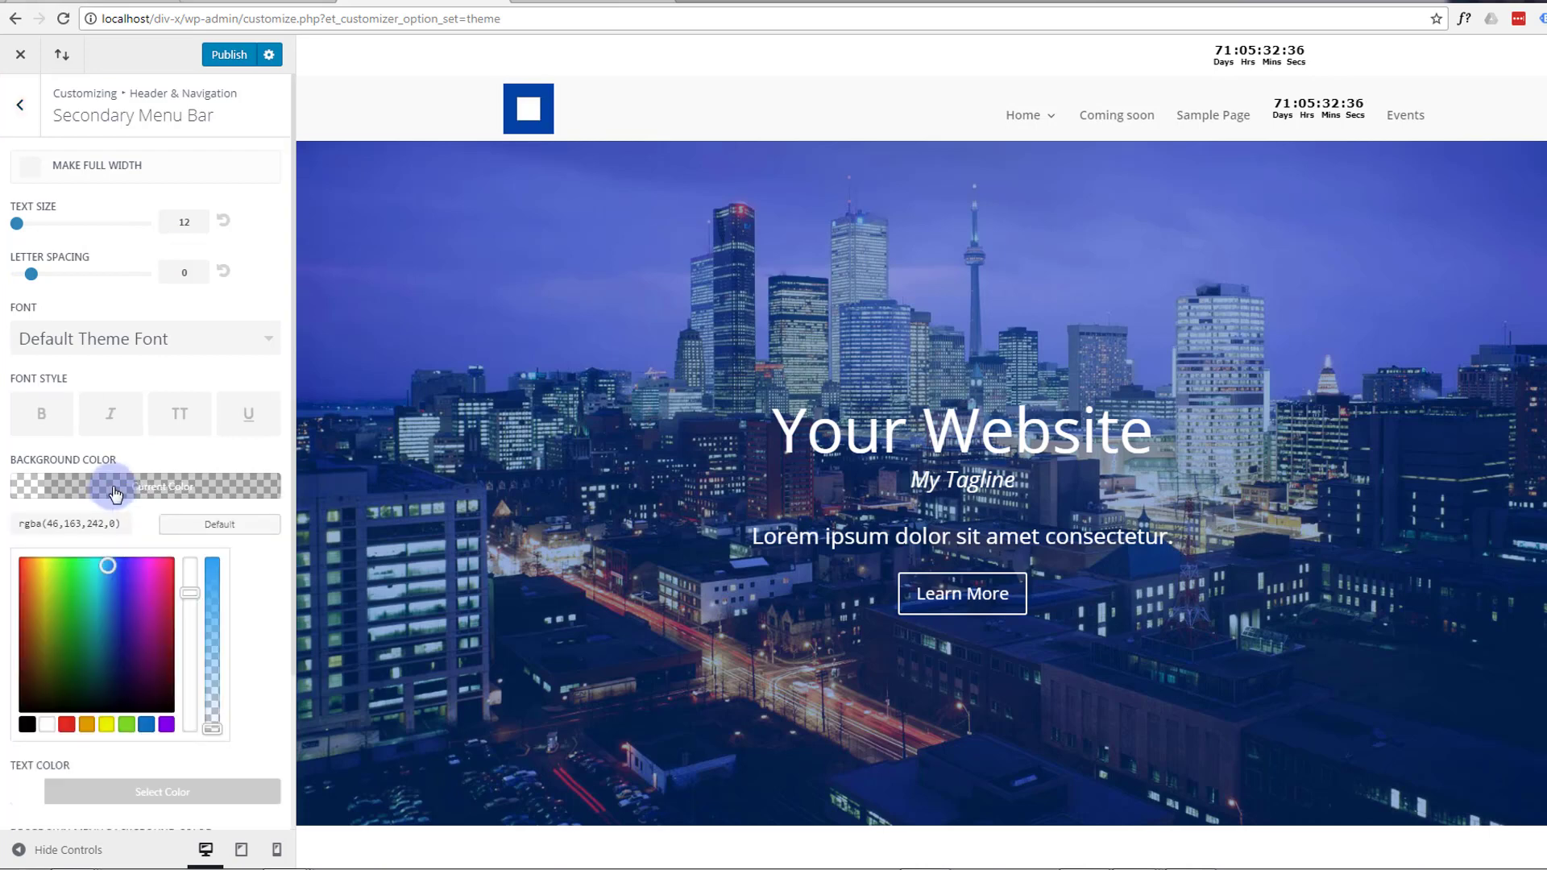
drag(110, 559, 111, 597)
click(210, 731)
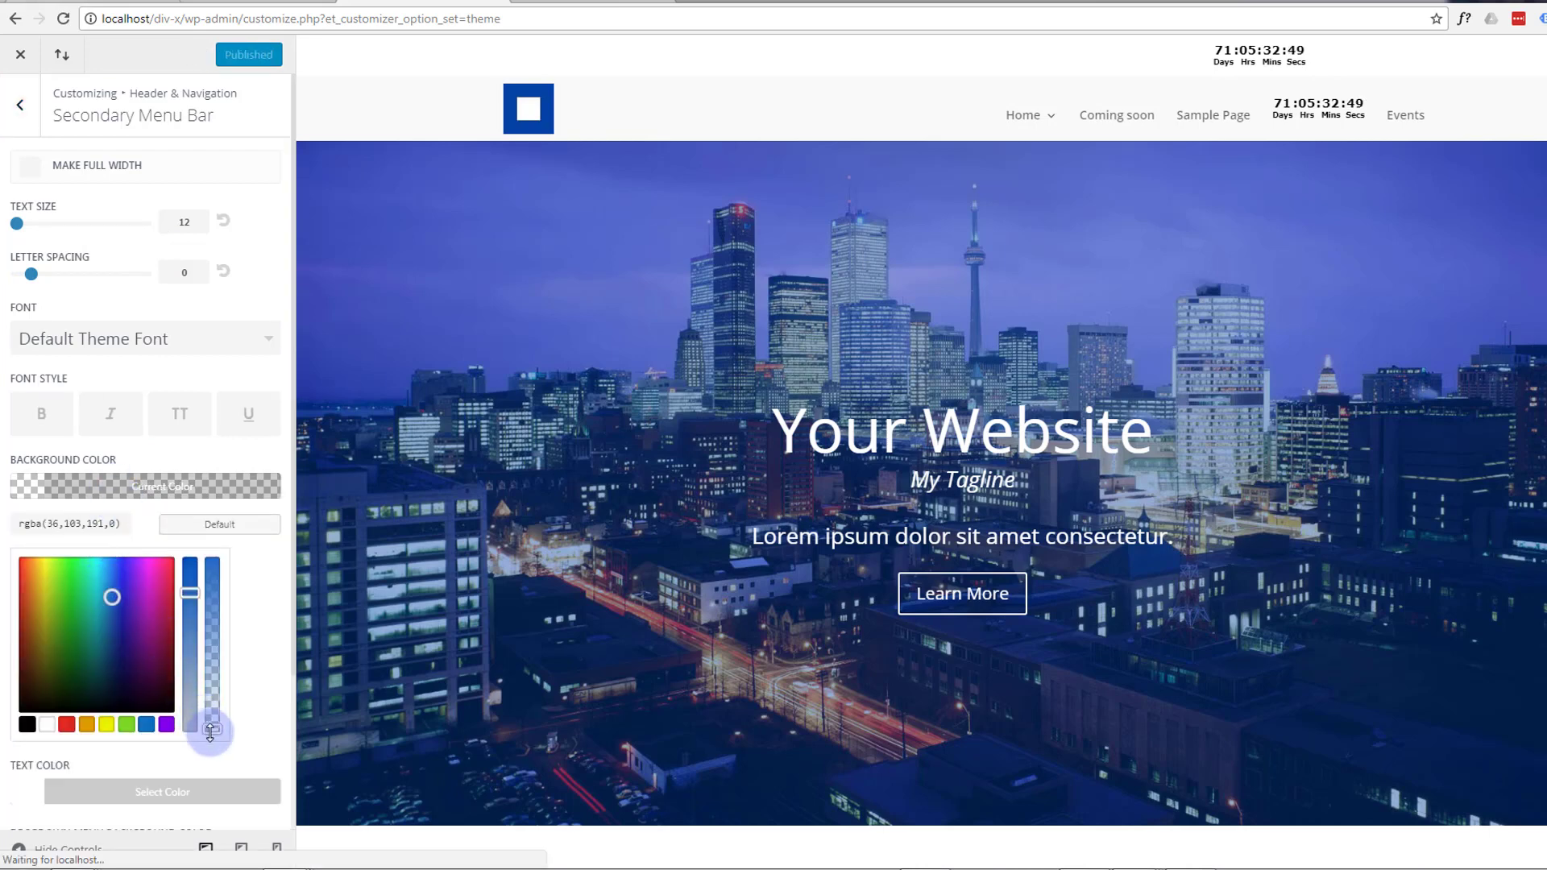
drag(210, 730, 208, 517)
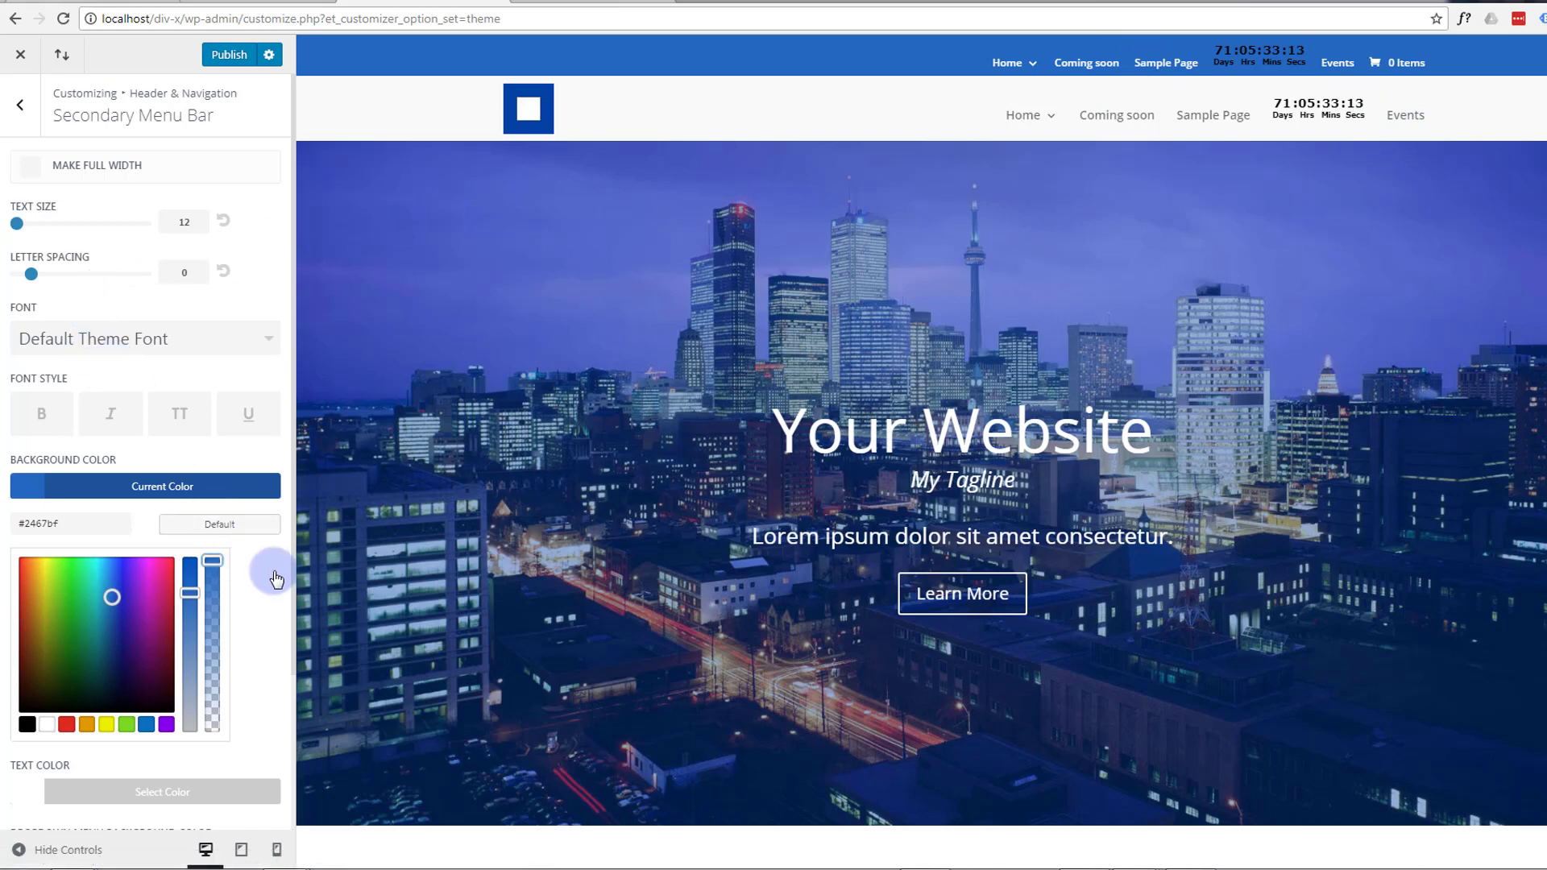
drag(213, 561, 213, 754)
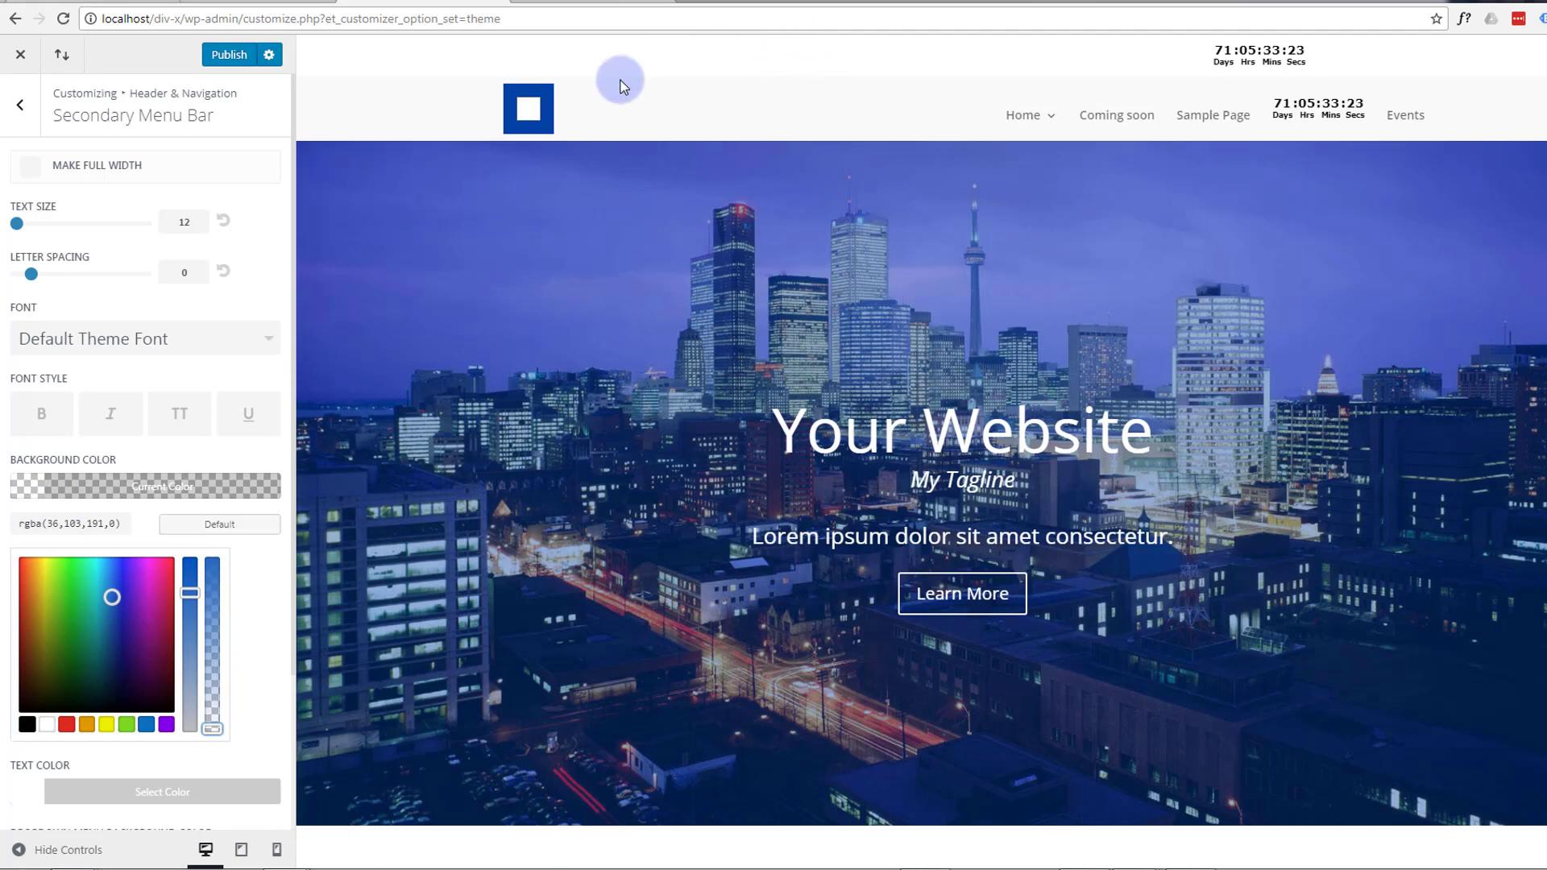
Make the primary menu bar's background fully transparent, publish the changes and close the customizer
click(28, 103)
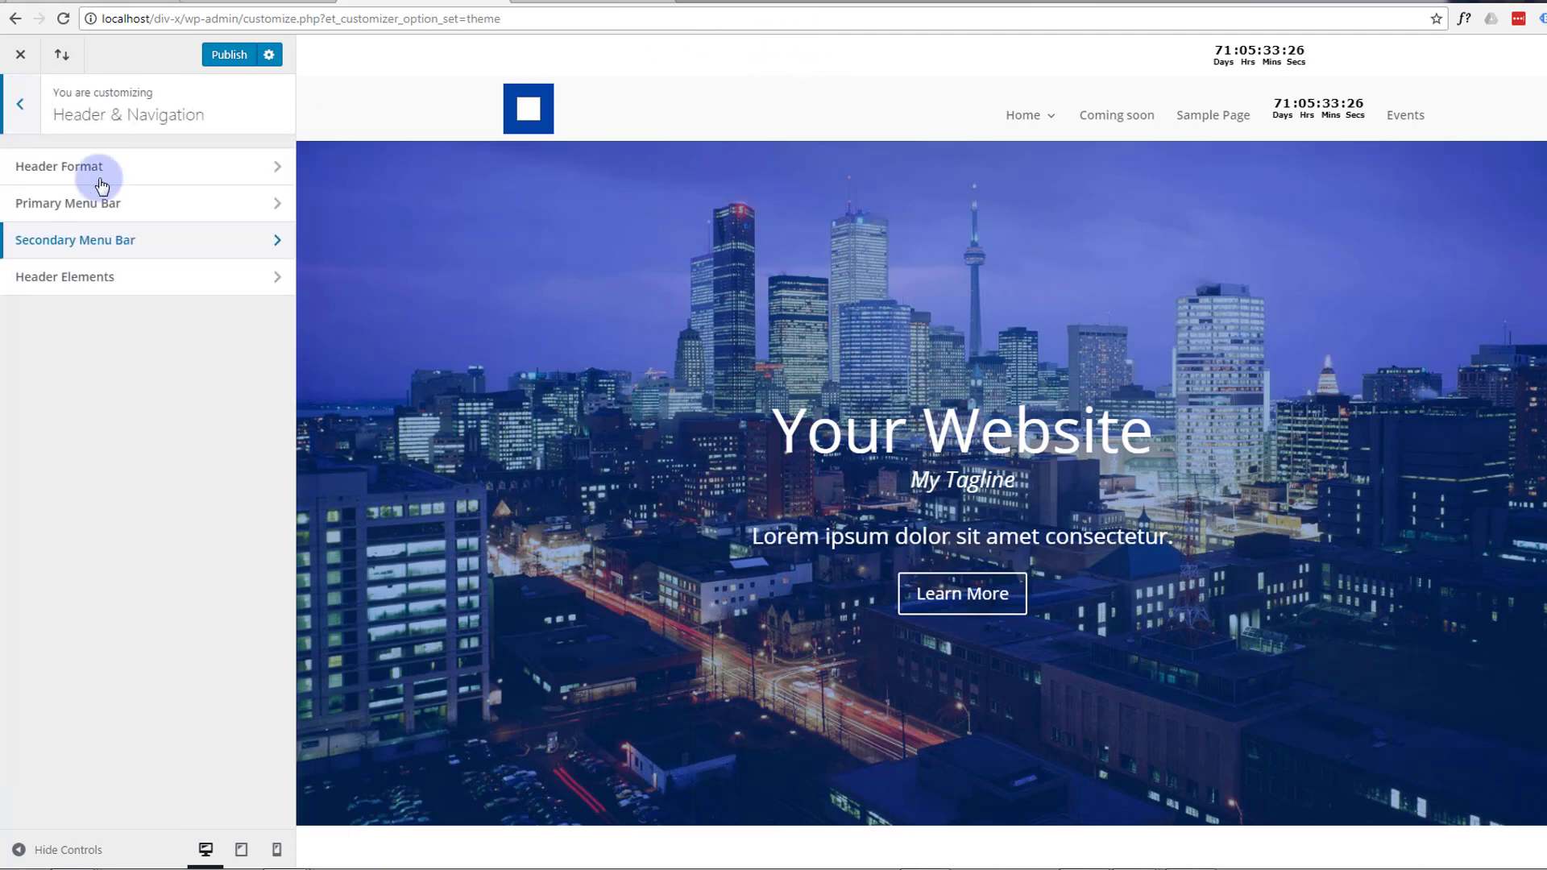
click(180, 207)
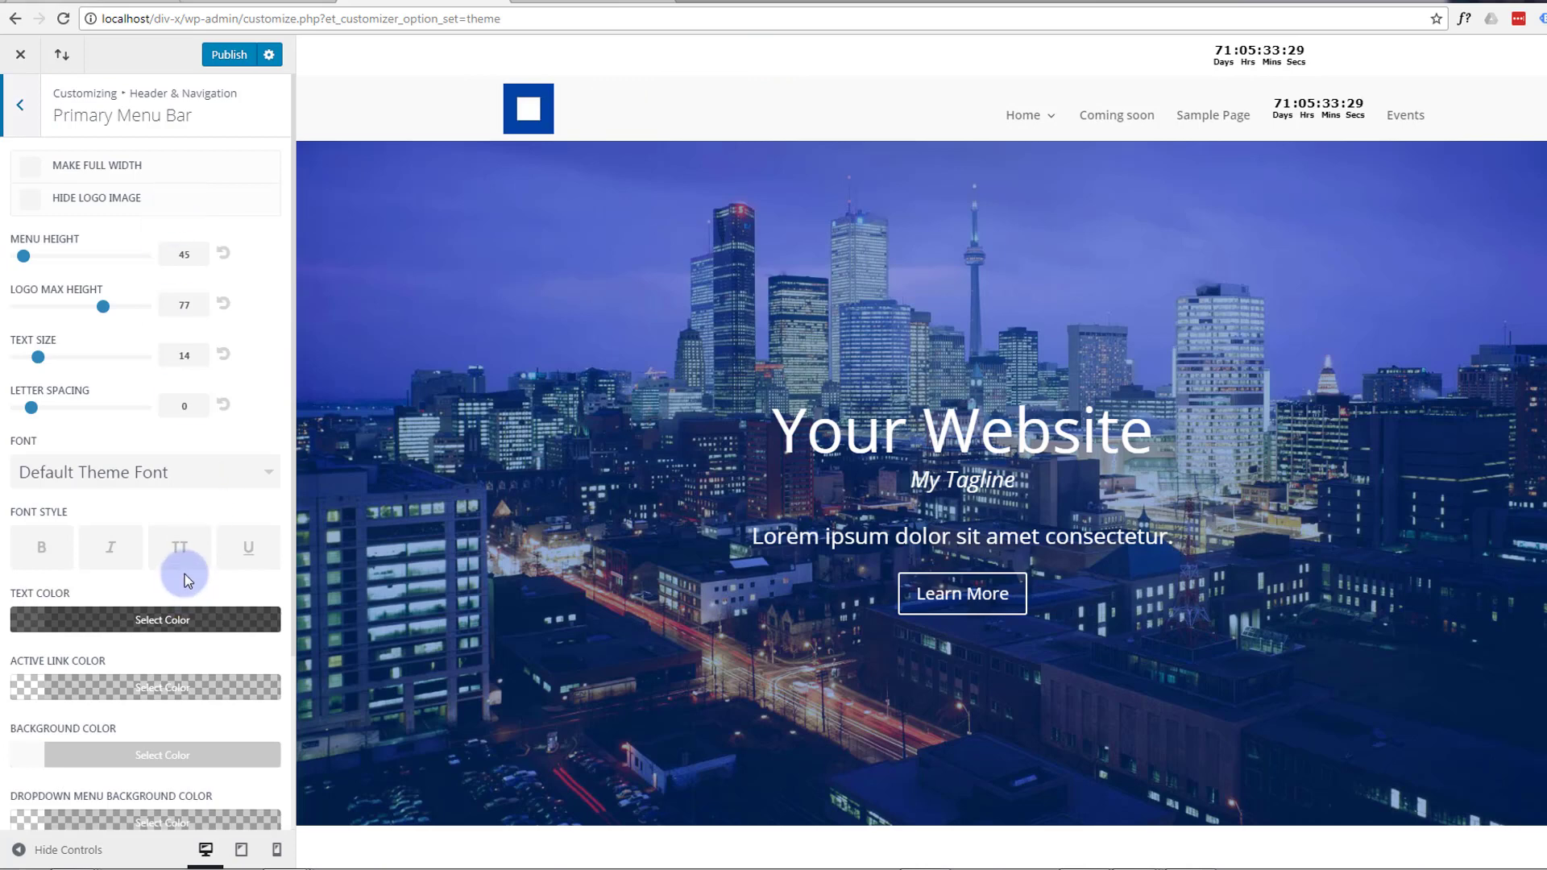
scroll(185, 573, down, 2)
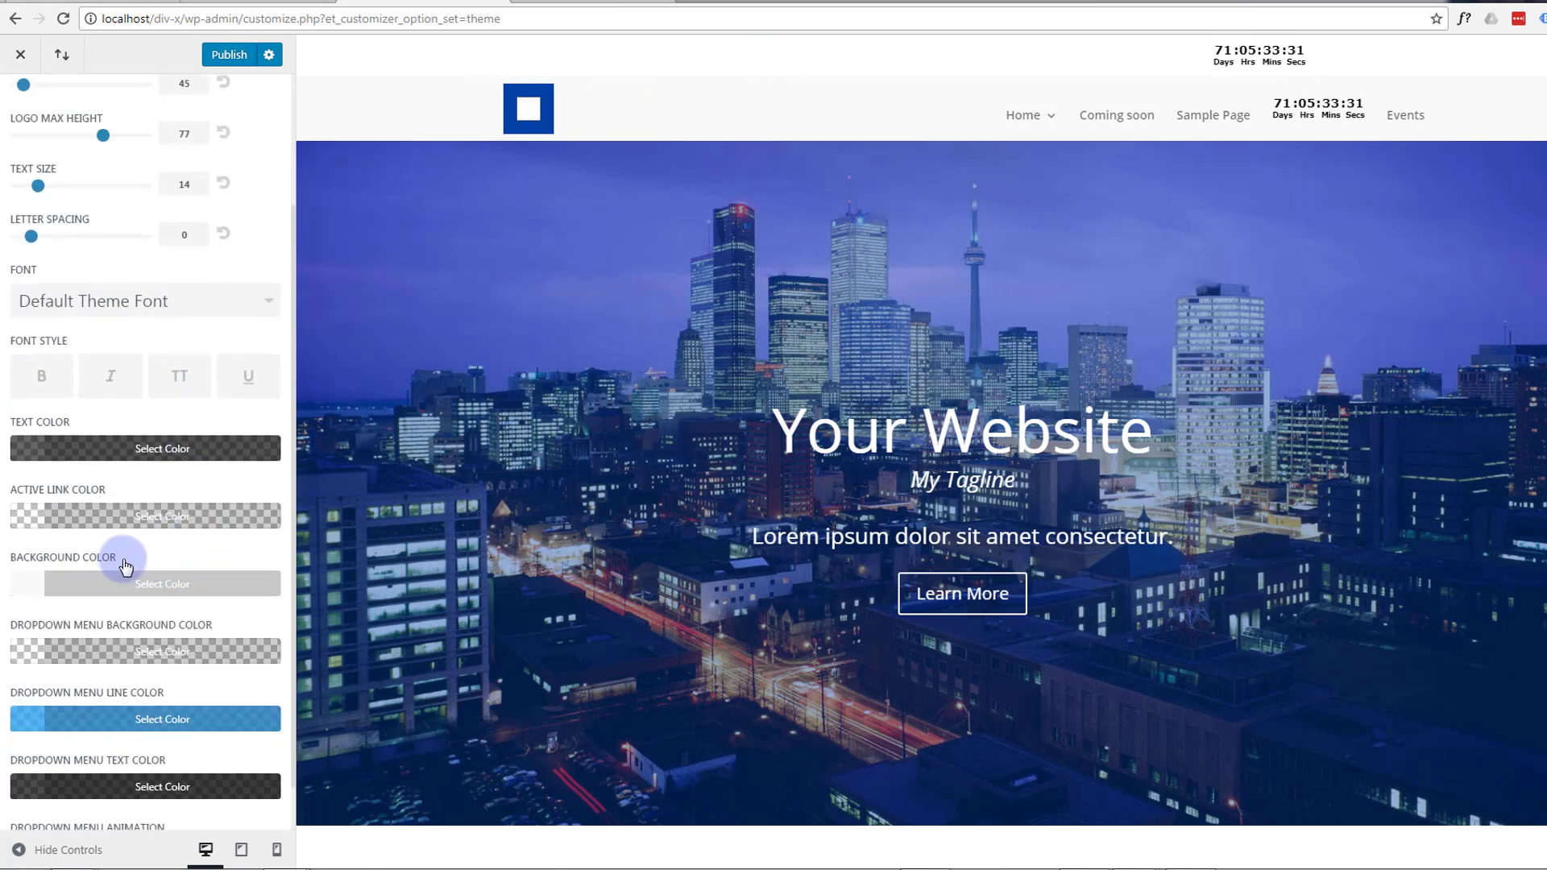
click(163, 584)
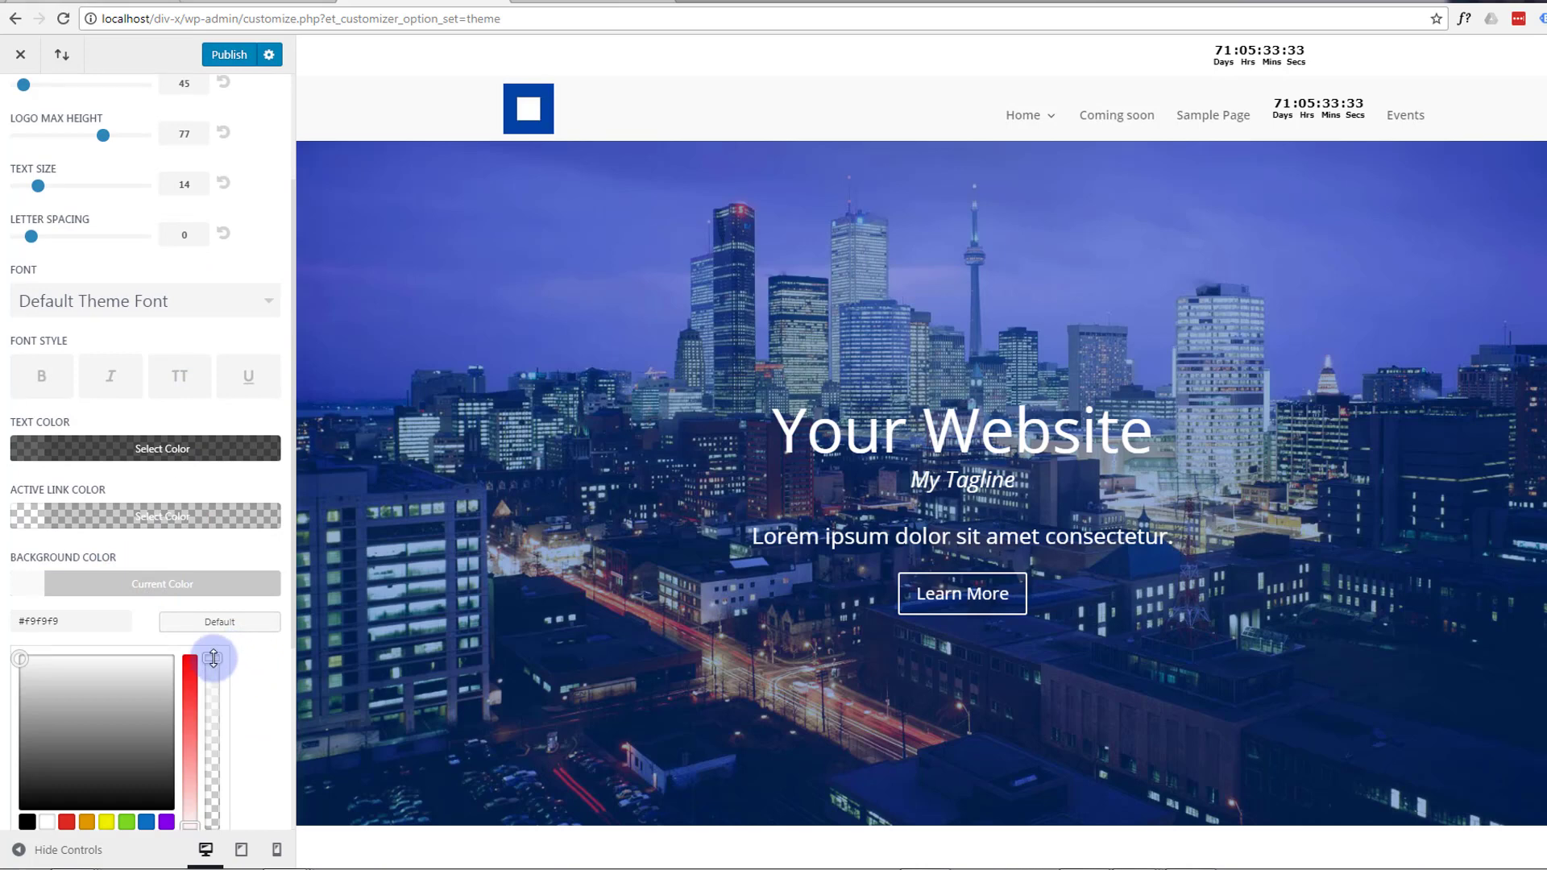
drag(213, 658, 212, 826)
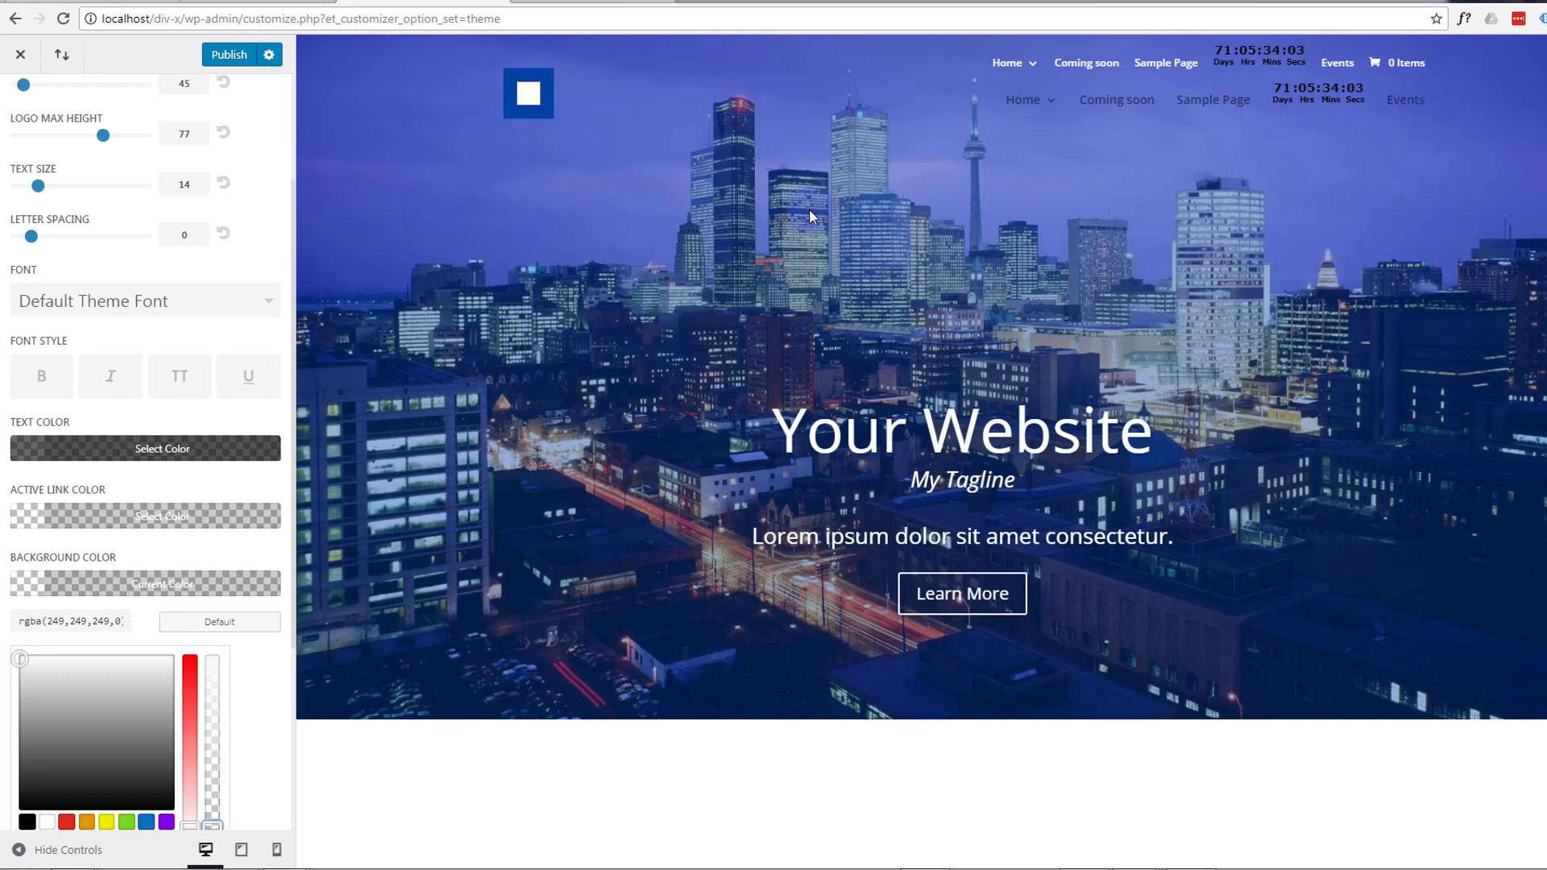
click(230, 56)
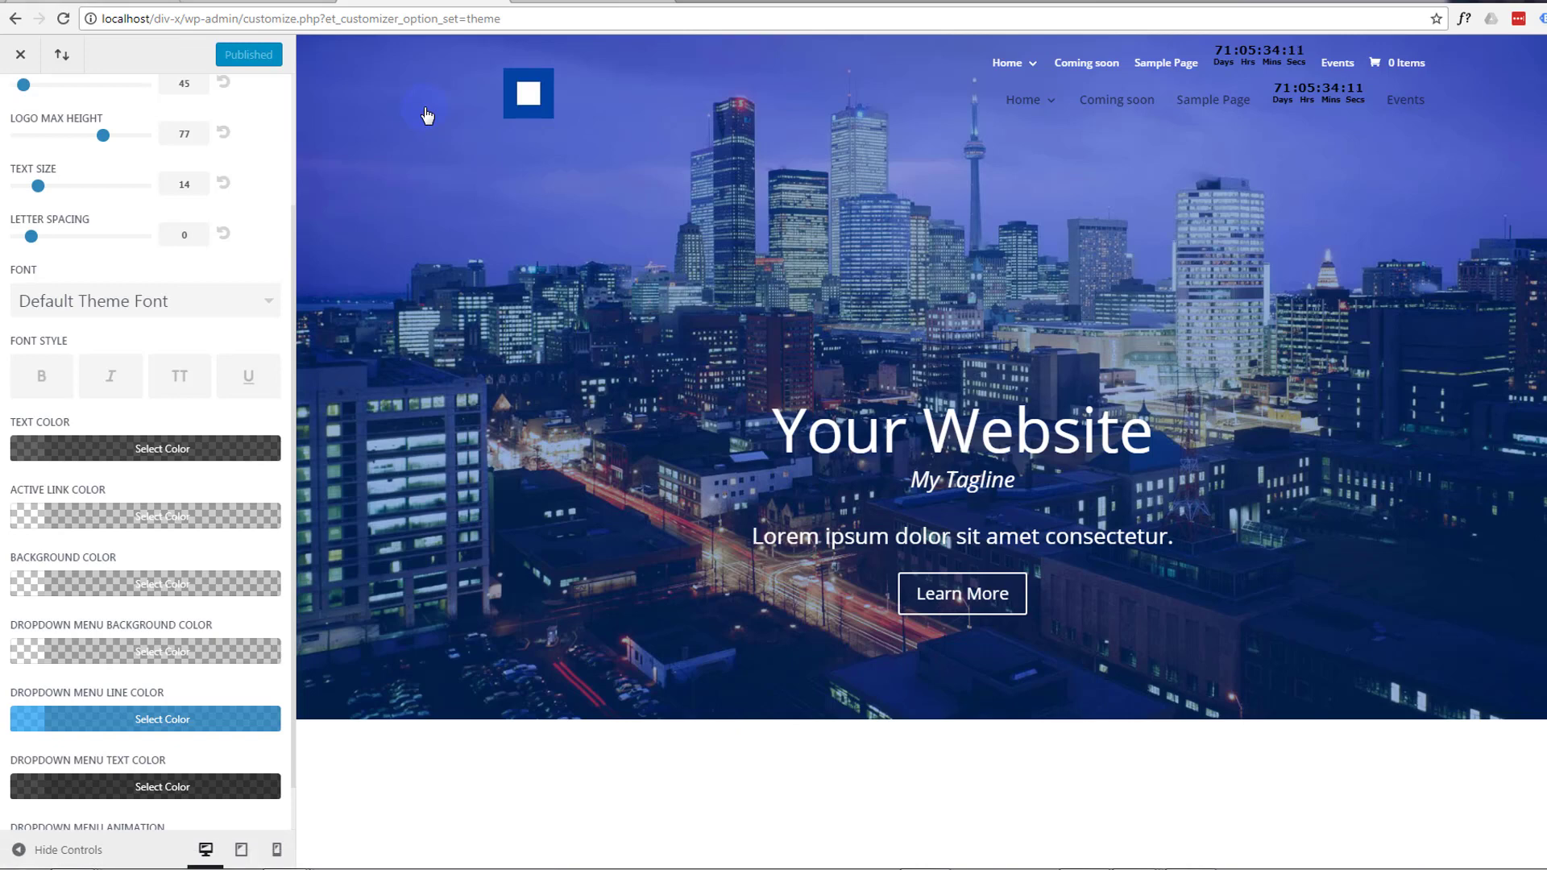
click(18, 57)
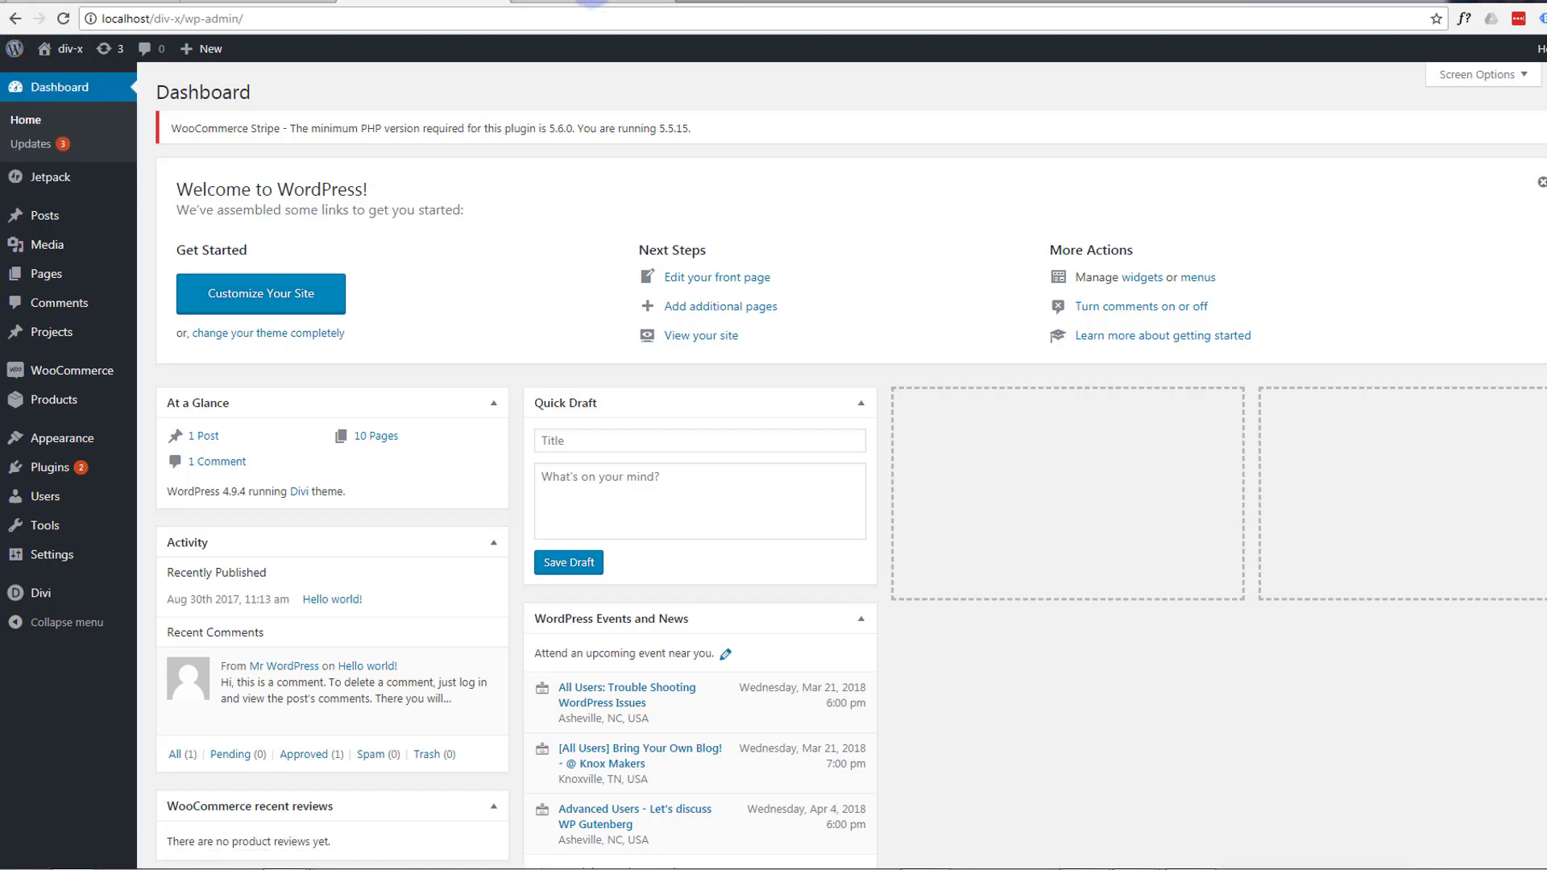
Reload the site's live front page and open that page in the page editor
click(596, 3)
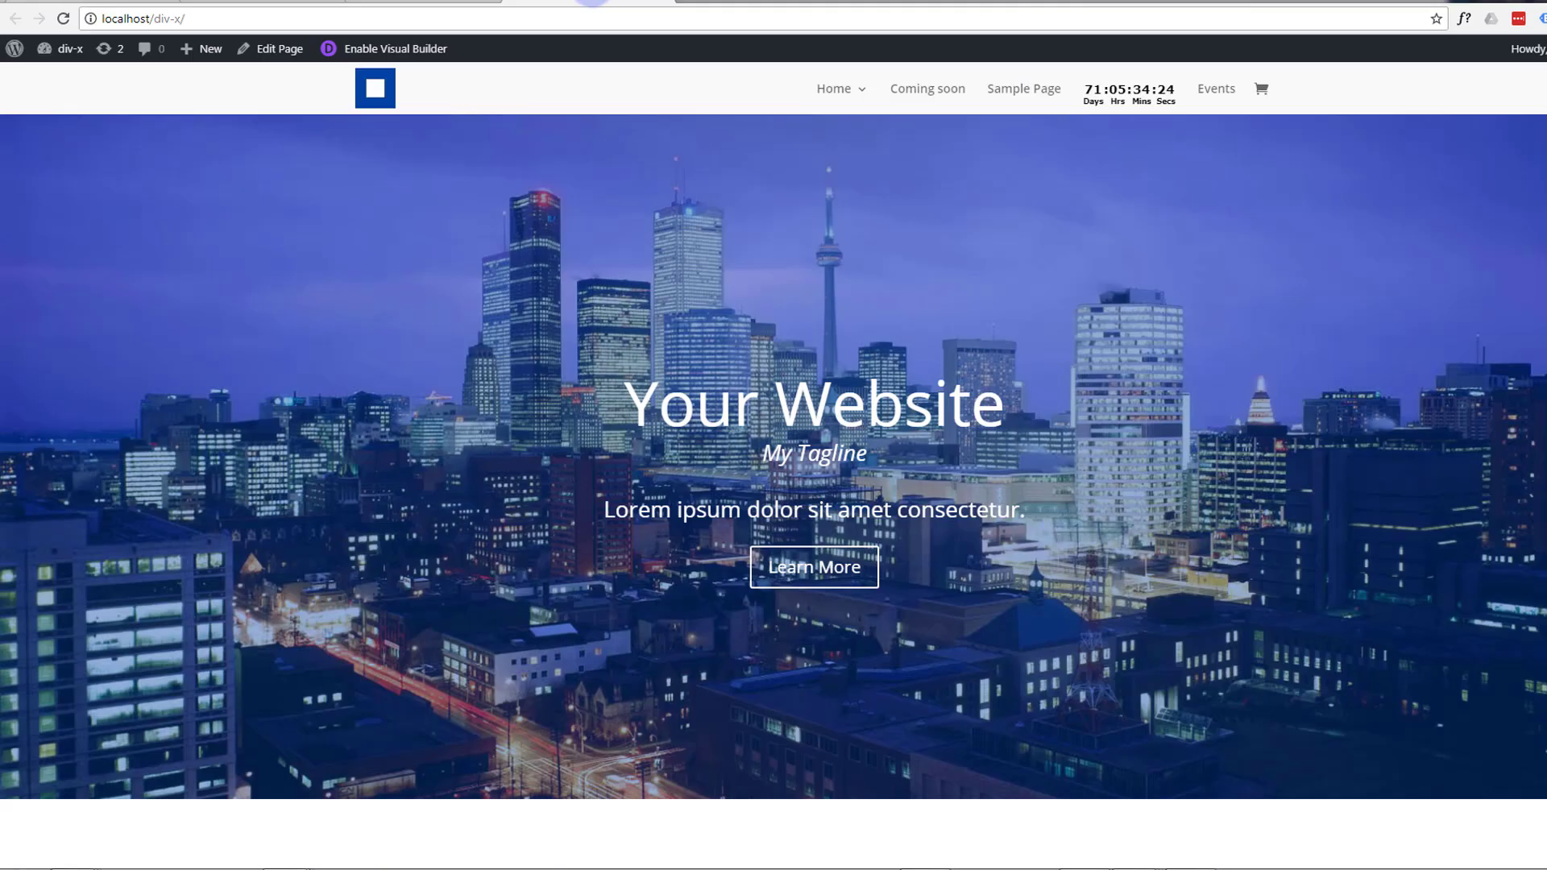
click(62, 18)
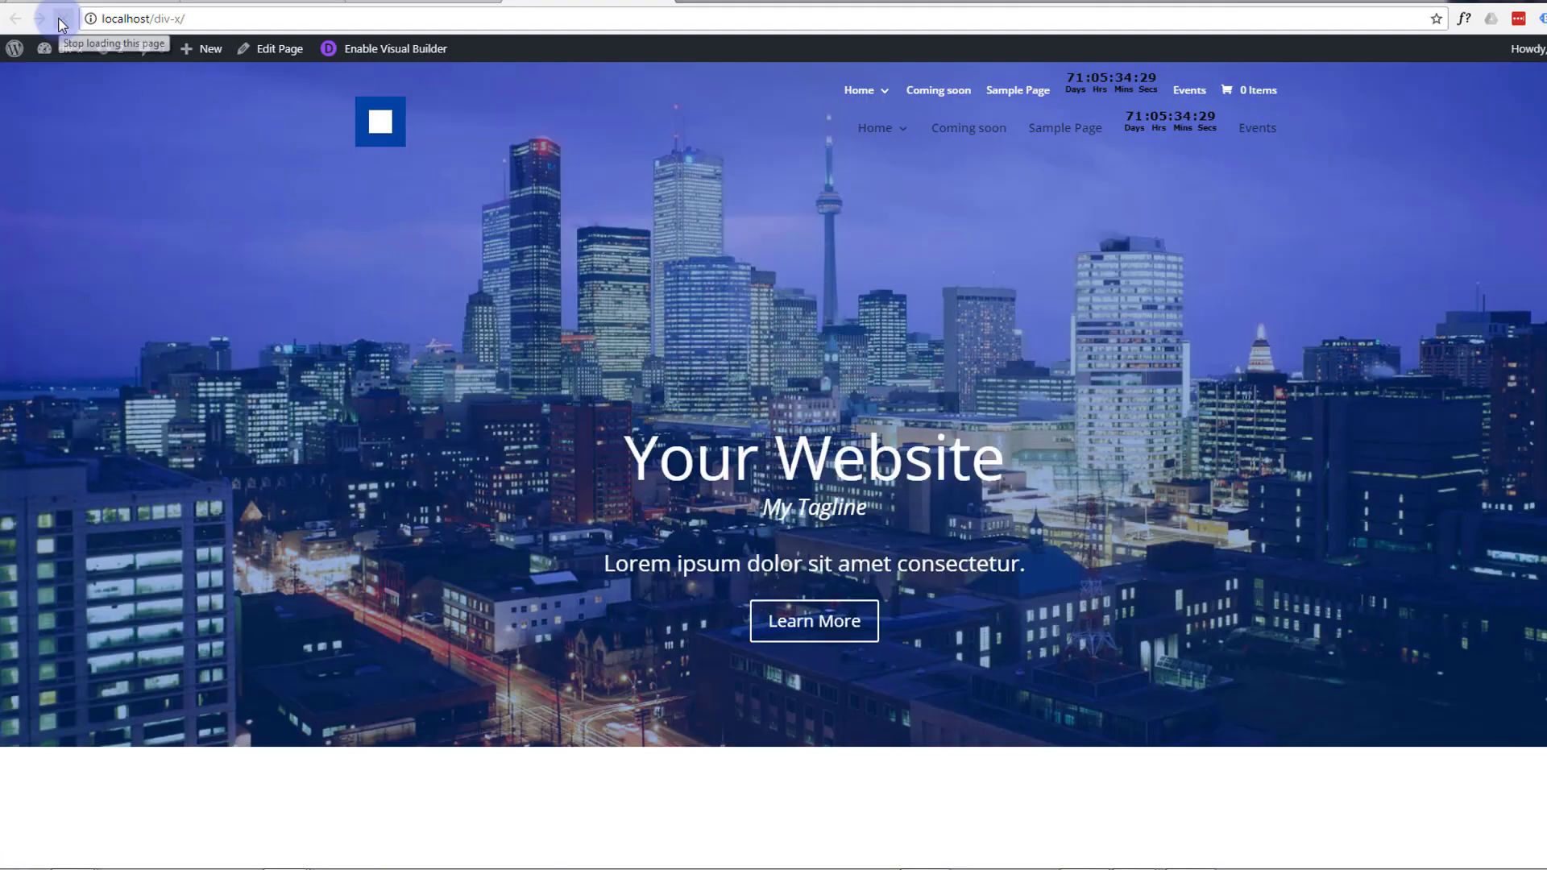
click(389, 50)
click(270, 48)
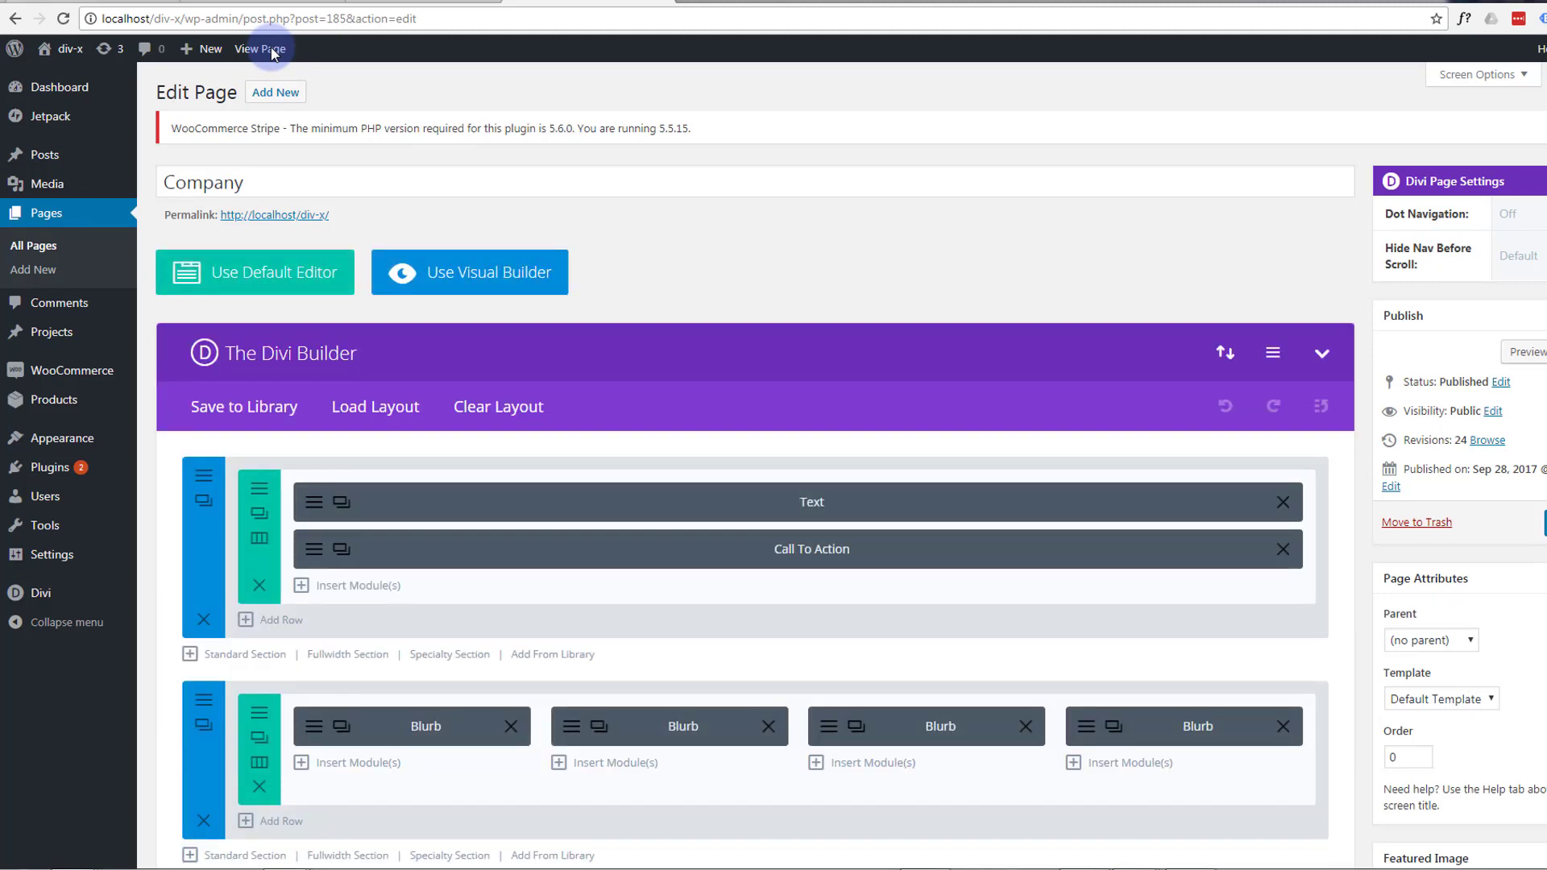
Add a fullwidth section at the very top of the page and give it the railway track image back.jpg as background
click(335, 658)
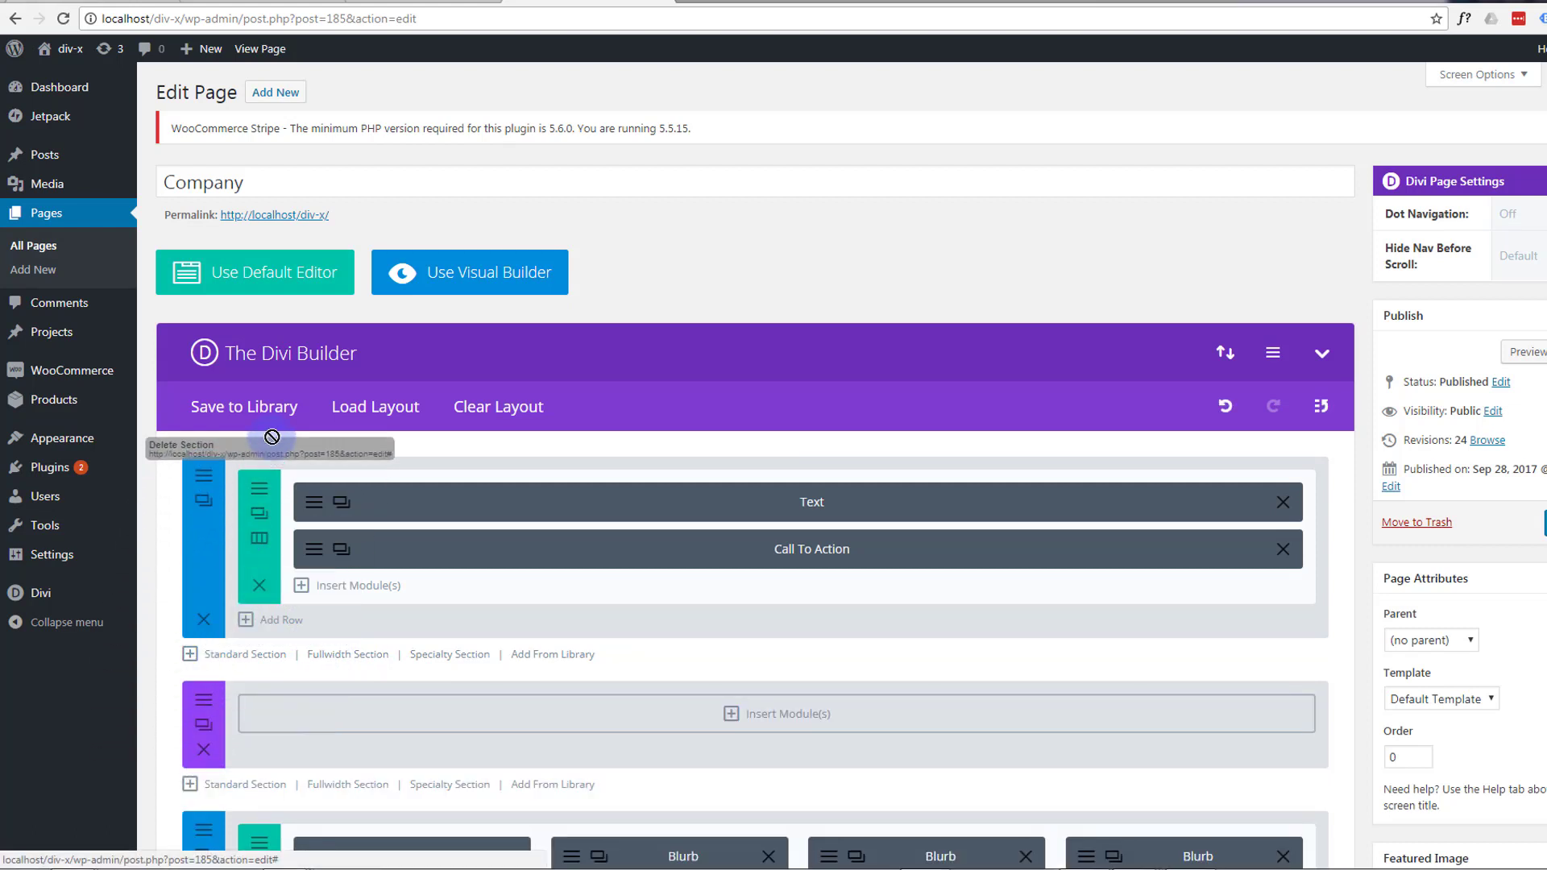
drag(219, 731, 223, 499)
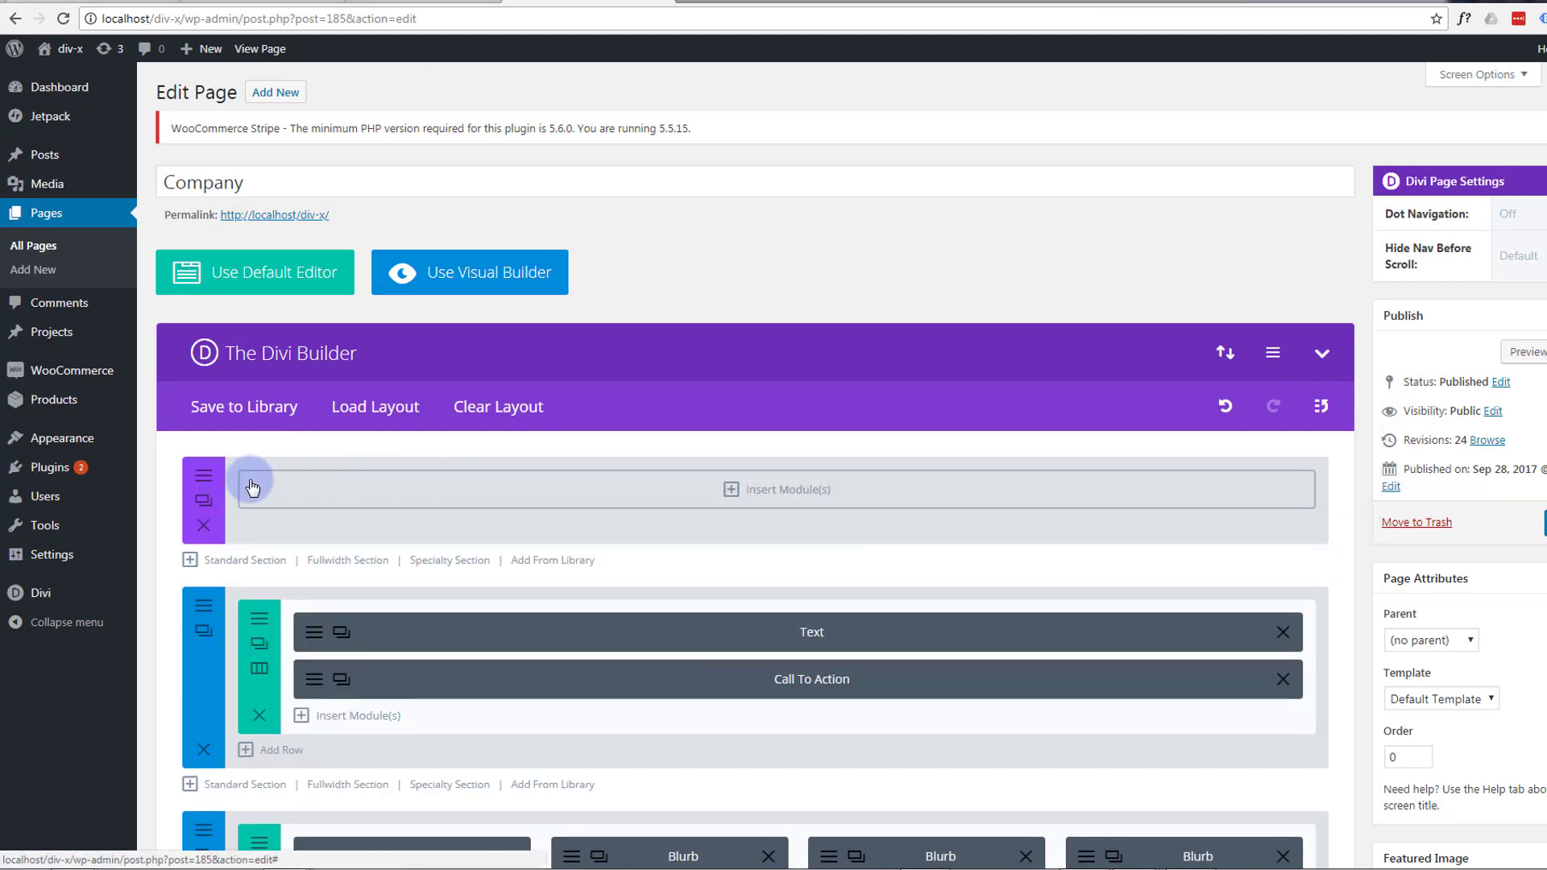
click(201, 476)
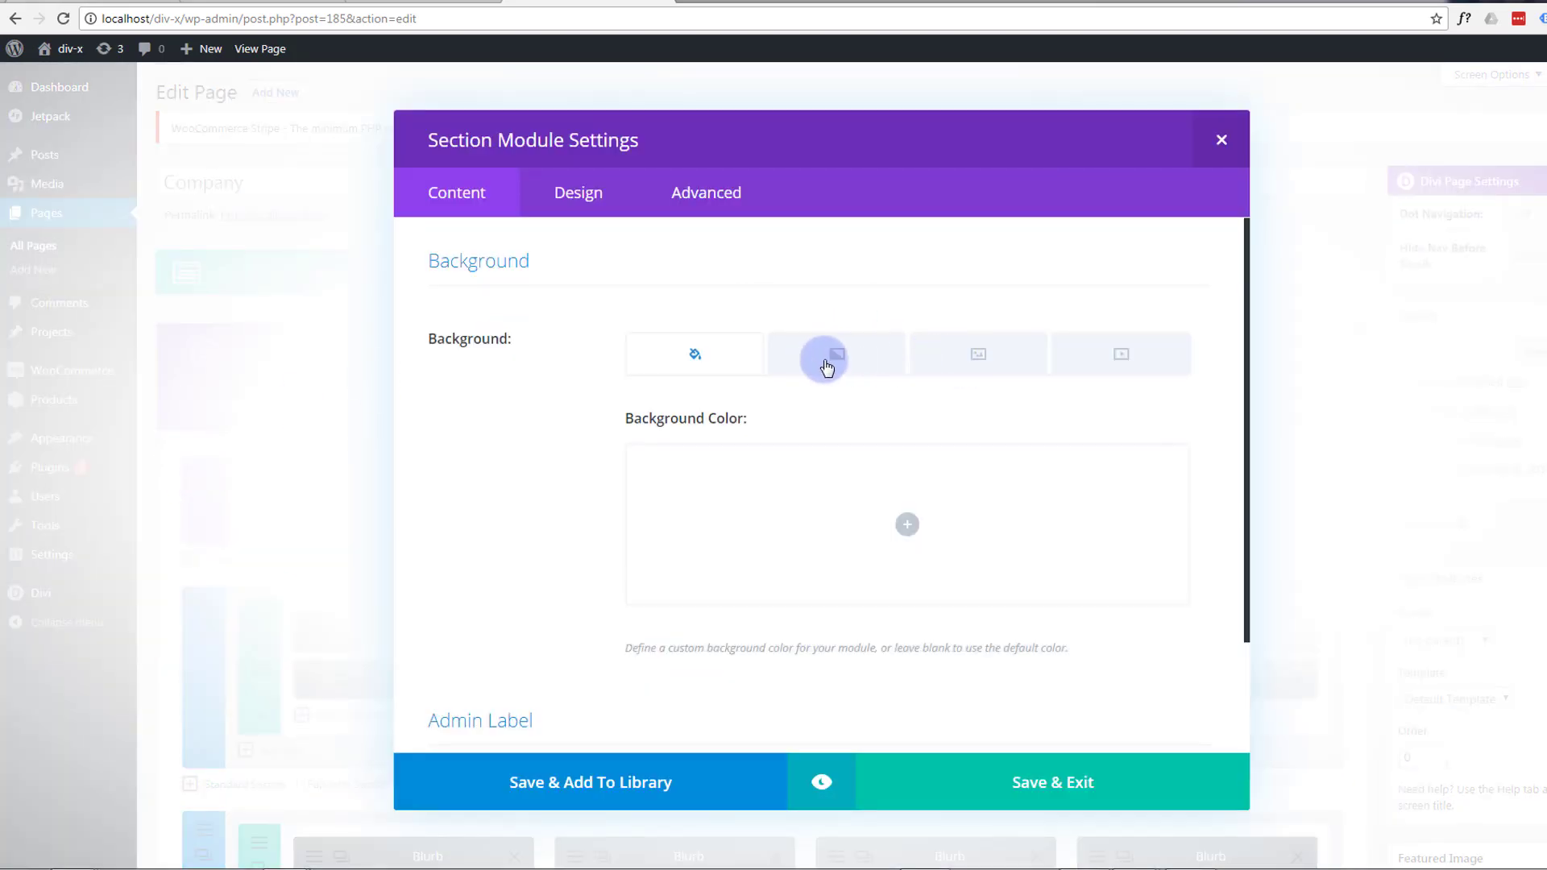
click(979, 357)
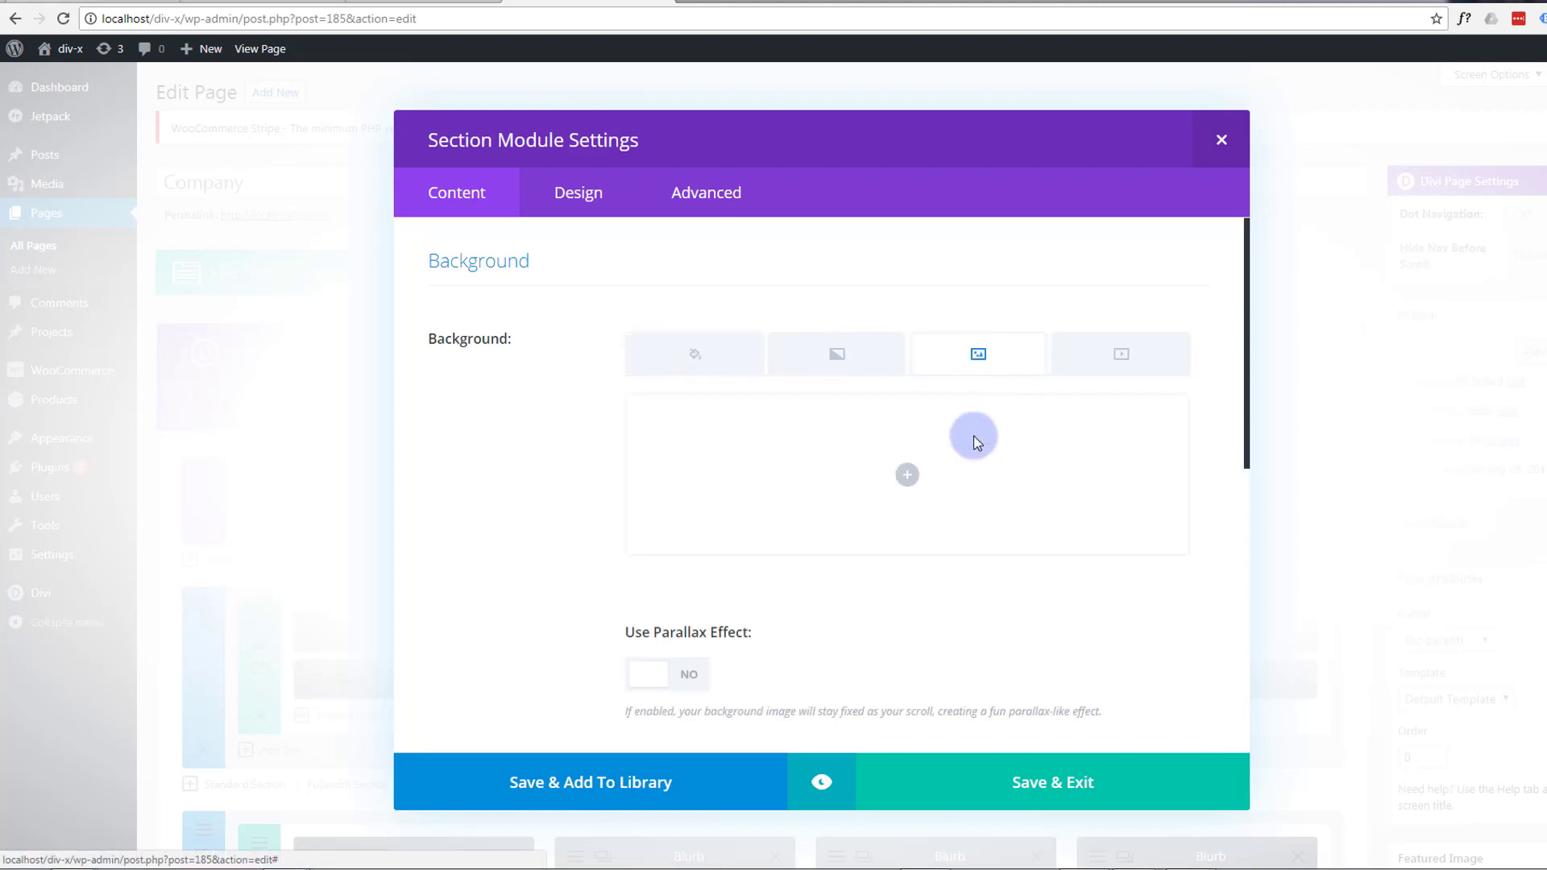
click(909, 476)
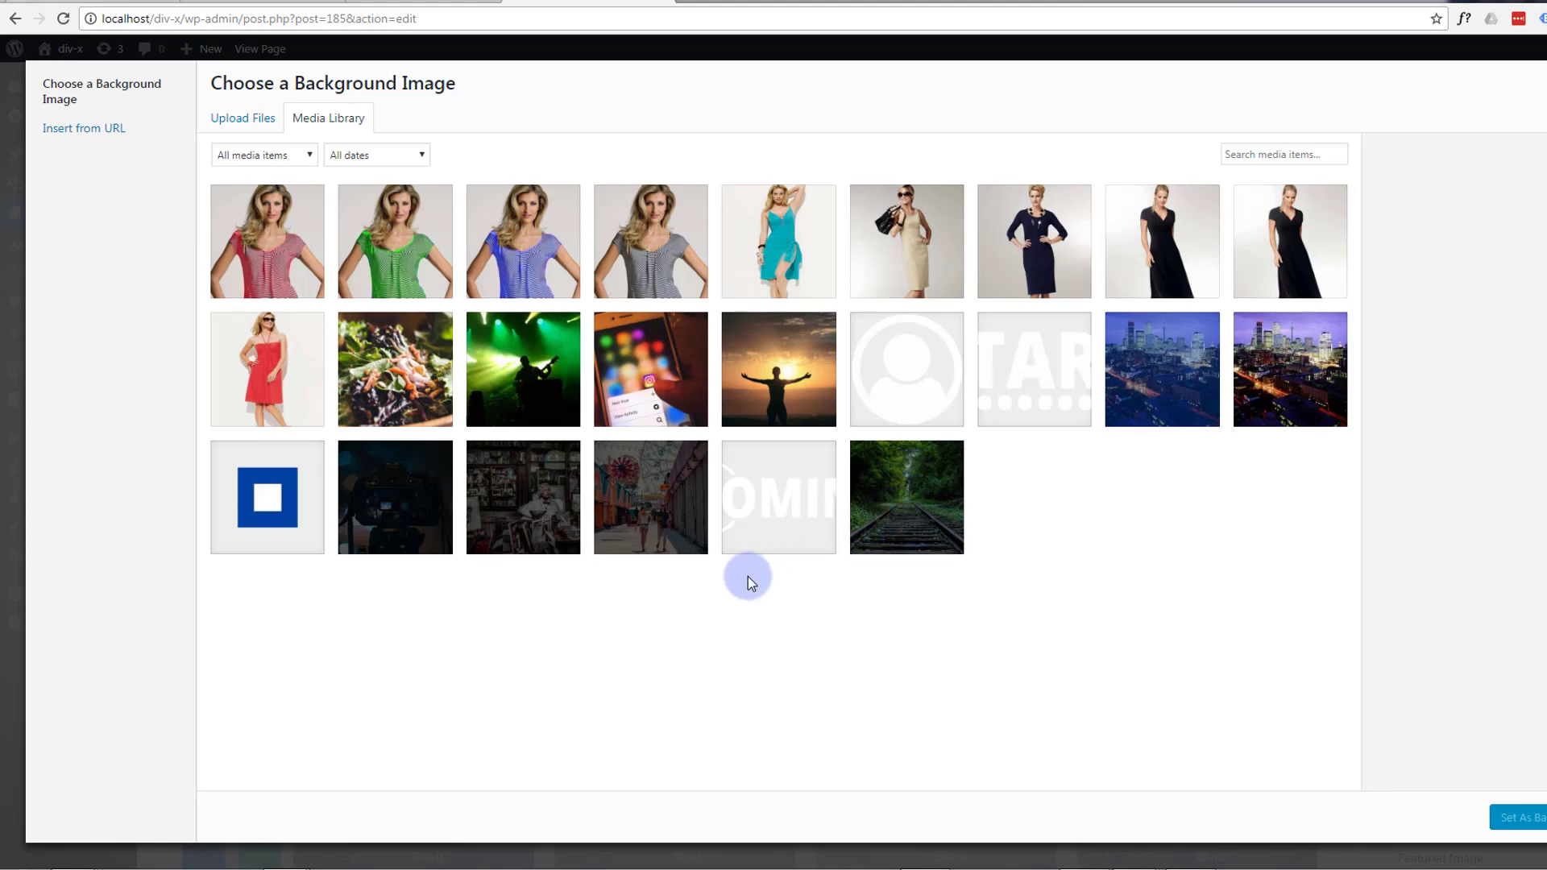
click(922, 483)
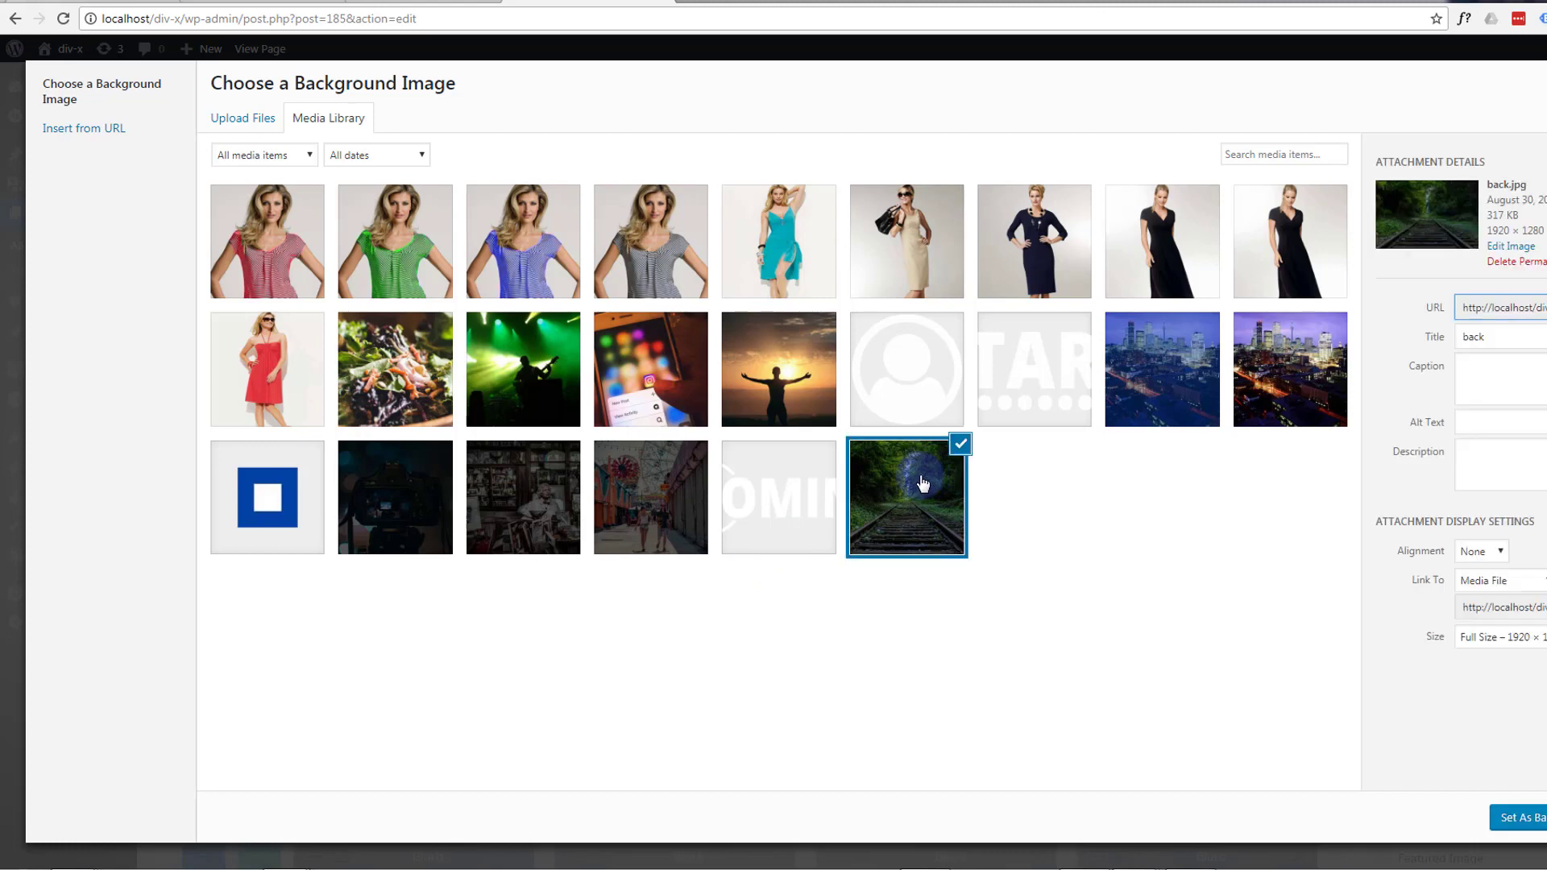
click(1530, 818)
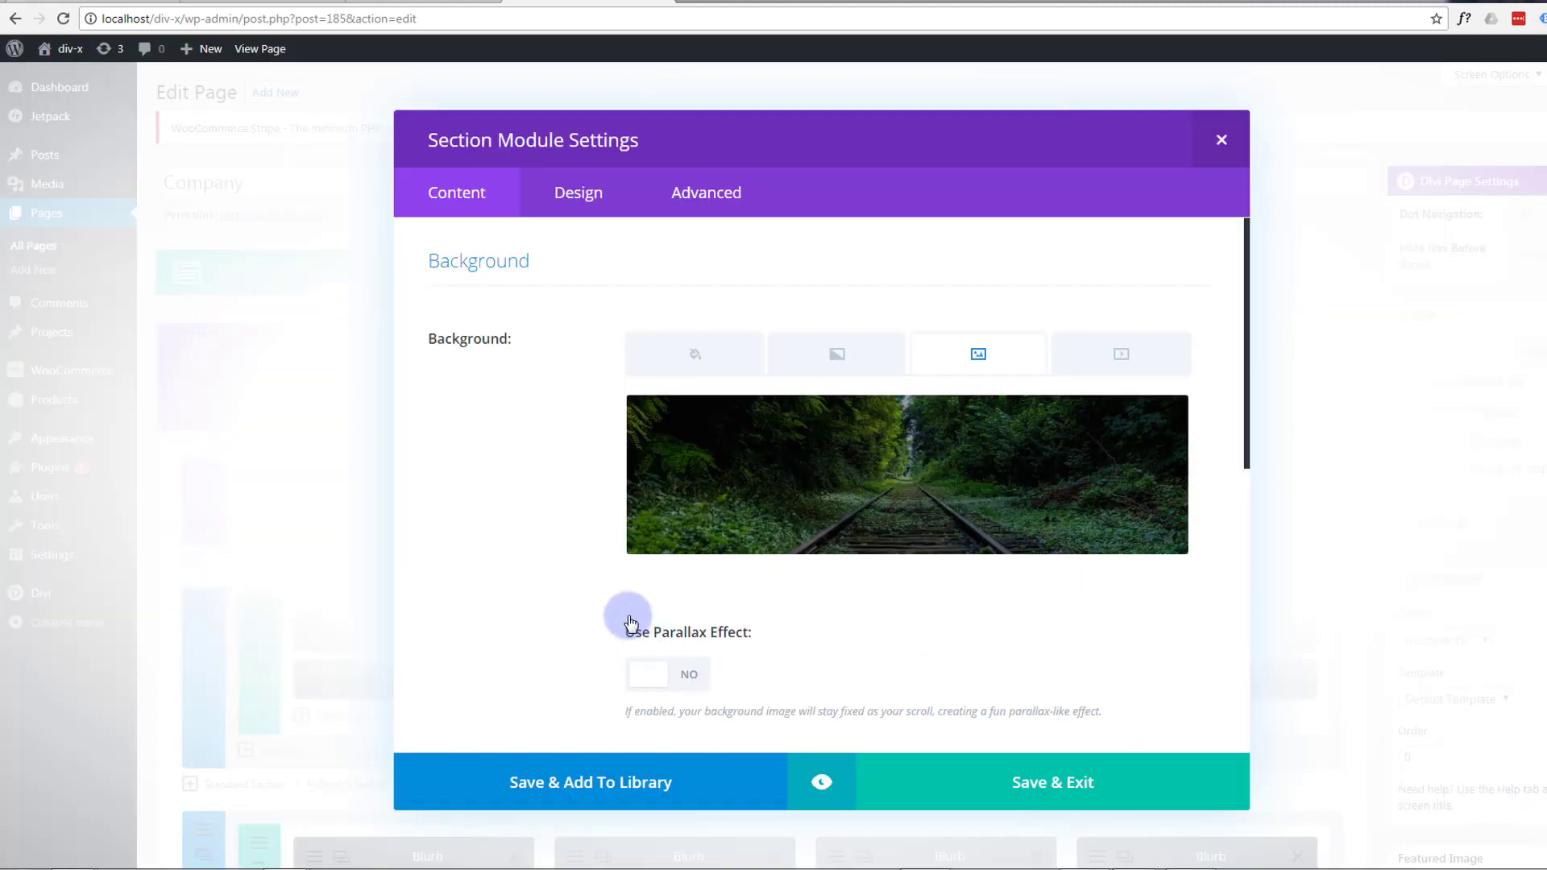
scroll(570, 558, down, 5)
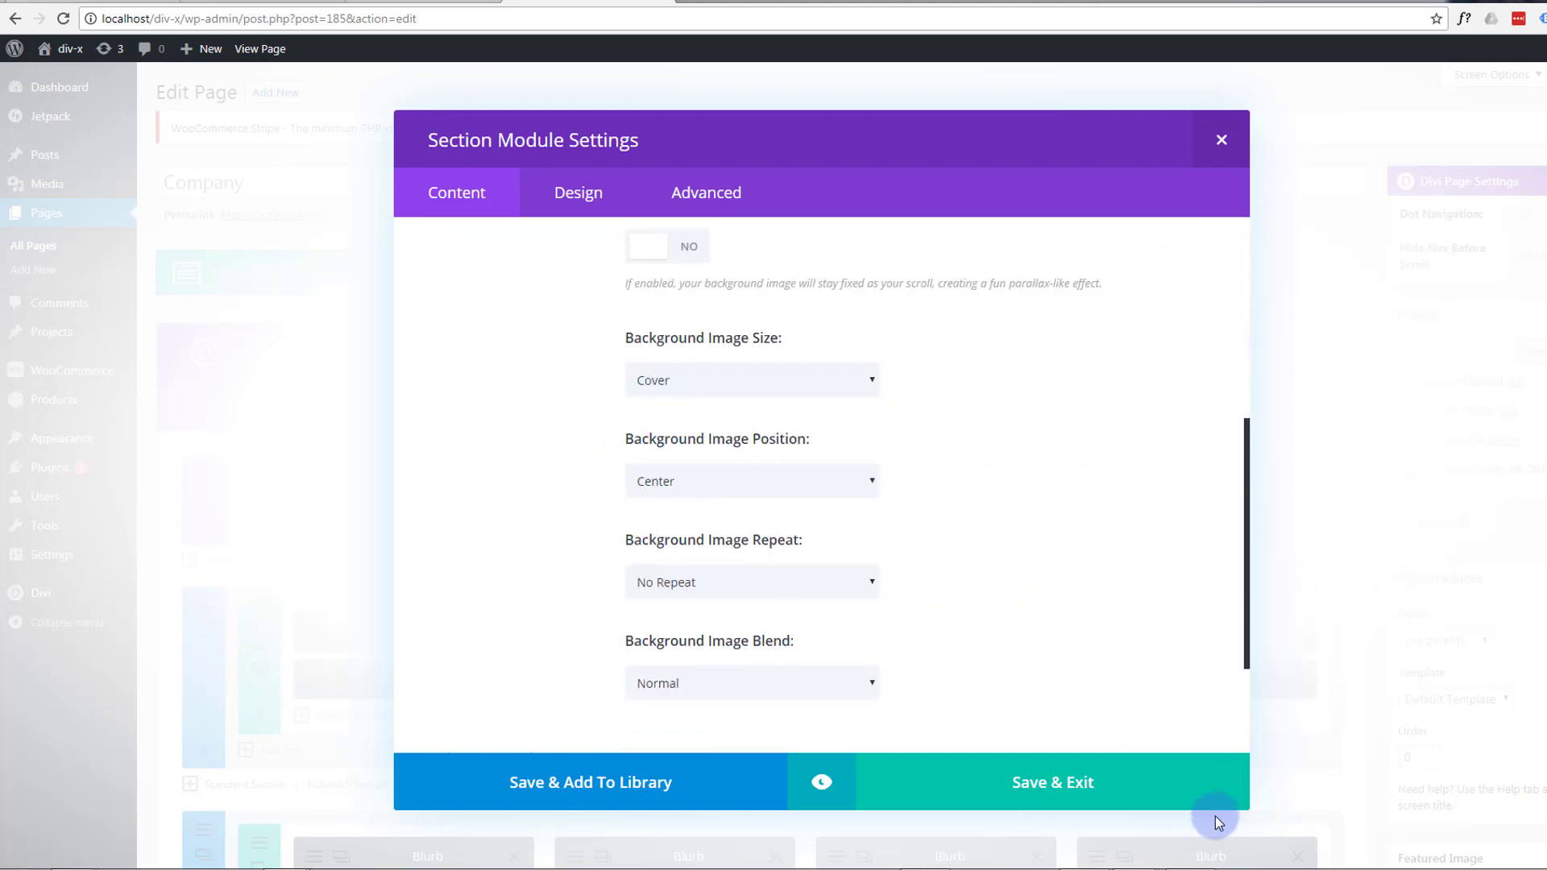
click(1100, 788)
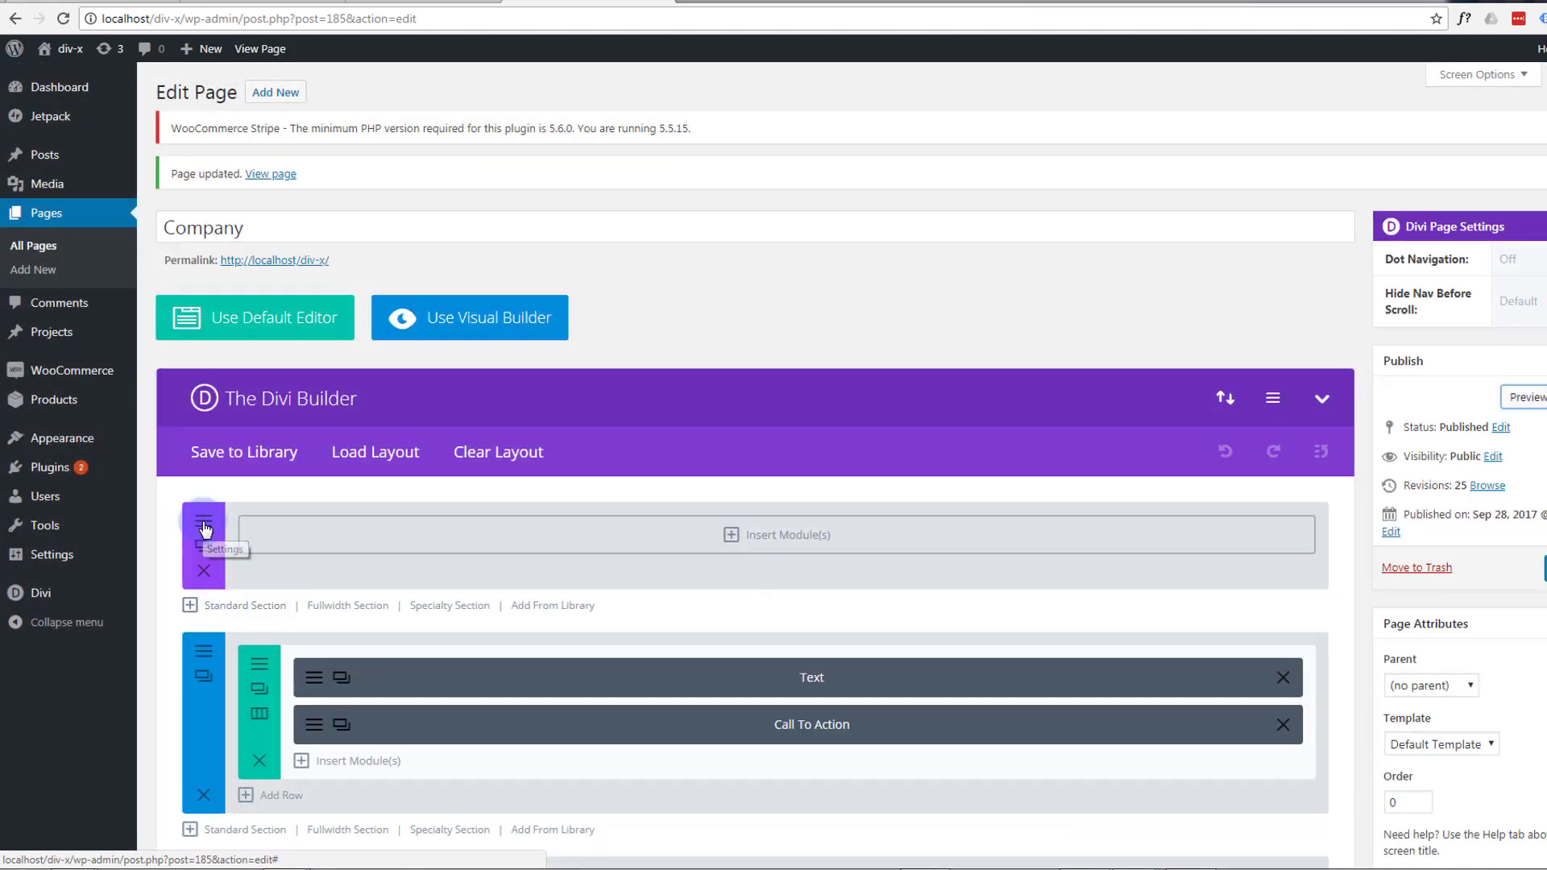
Give the top fullwidth section the main element custom CSS height:100px;, save it, update the page and preview the result
click(205, 529)
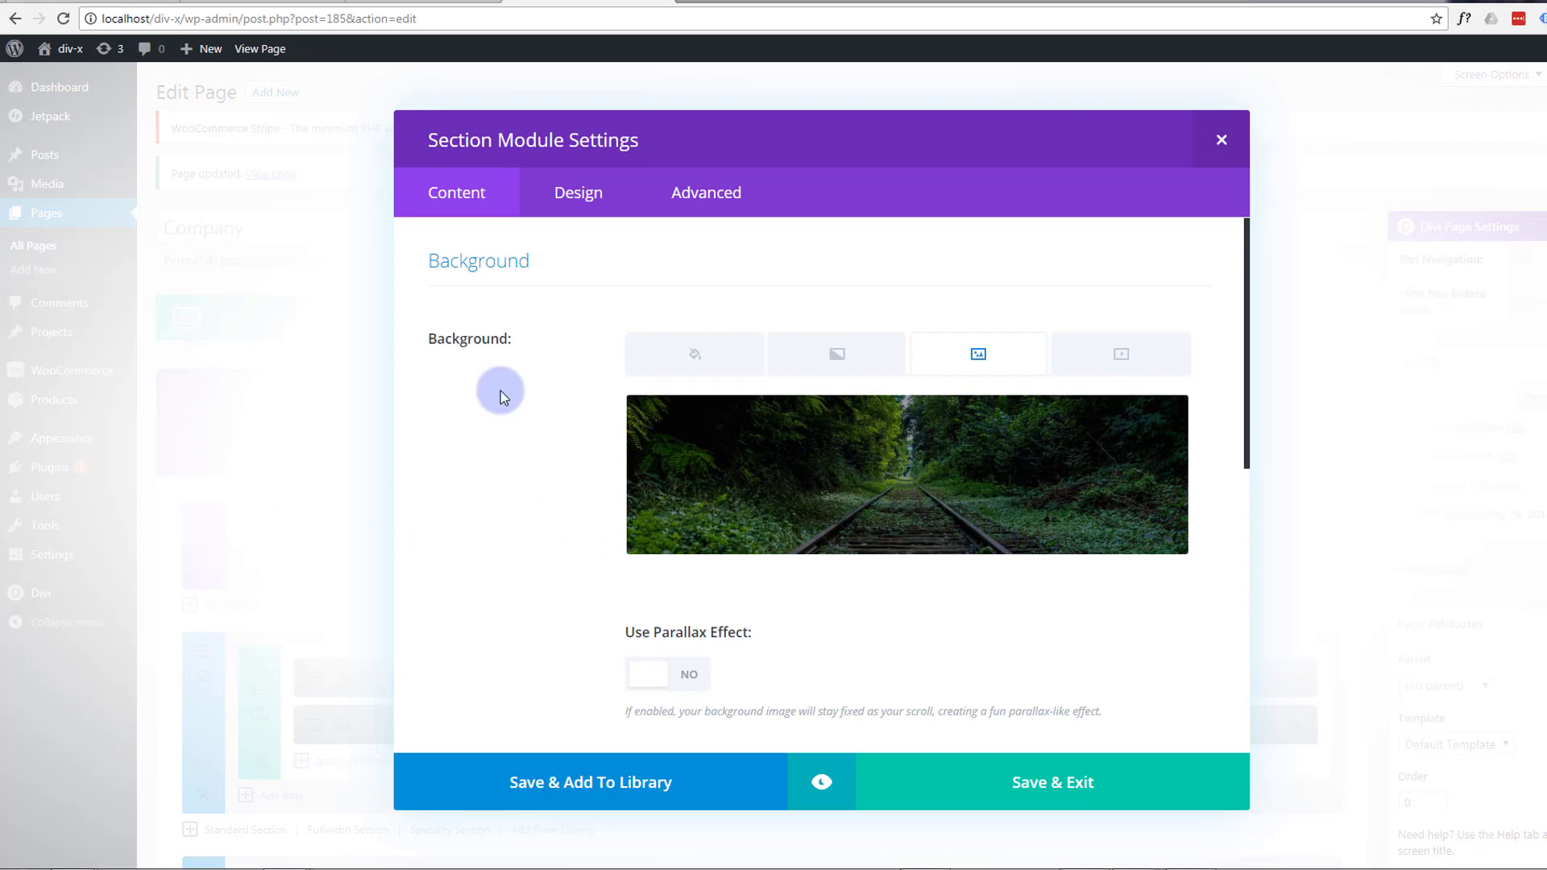
click(712, 195)
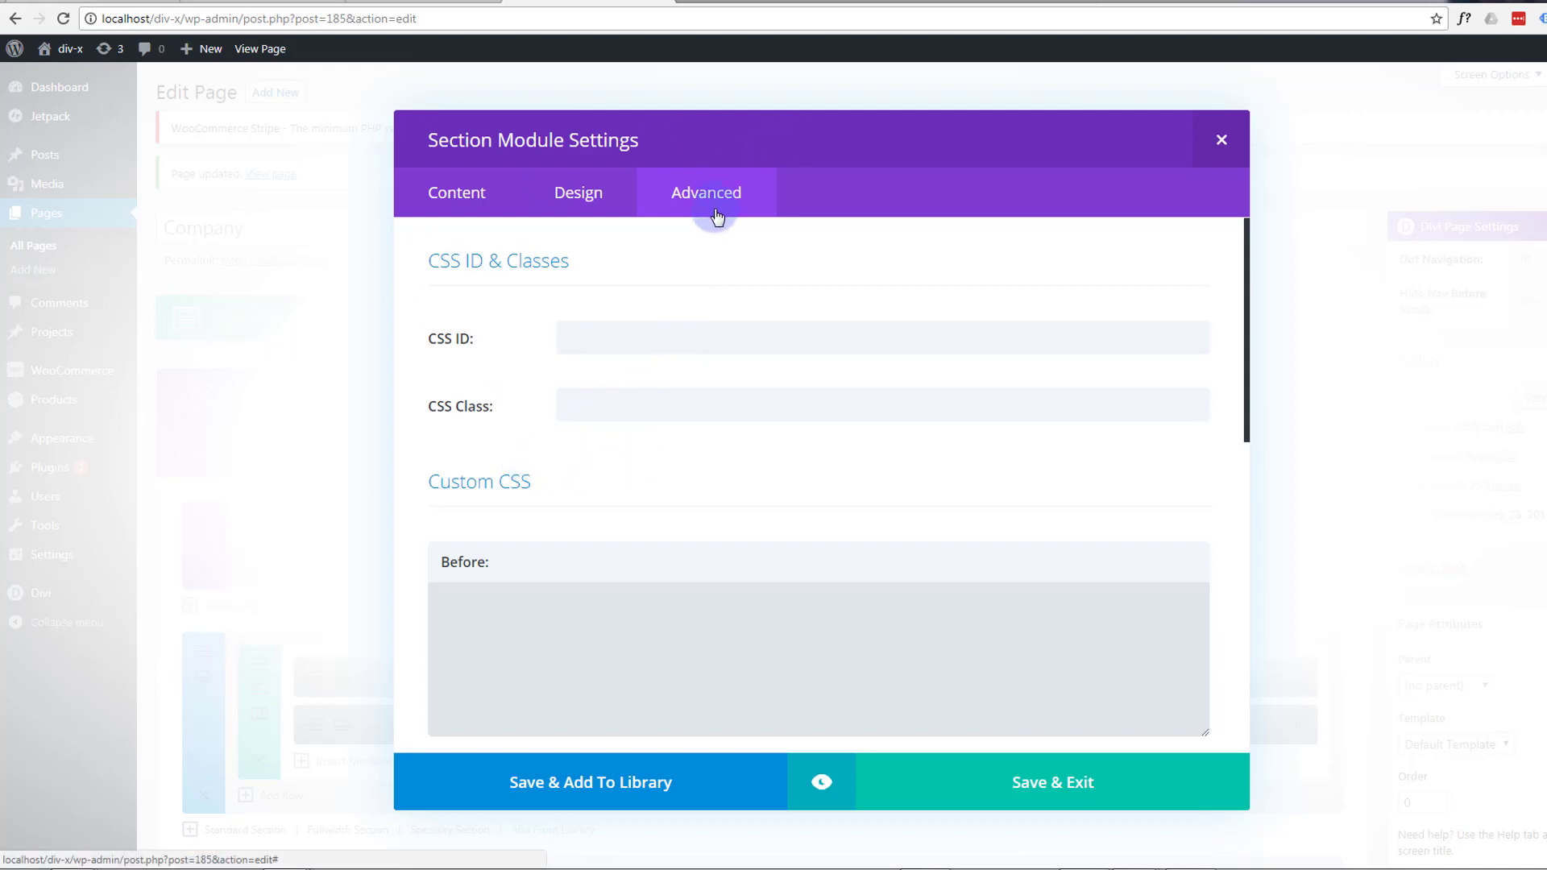
scroll(563, 451, down, 5)
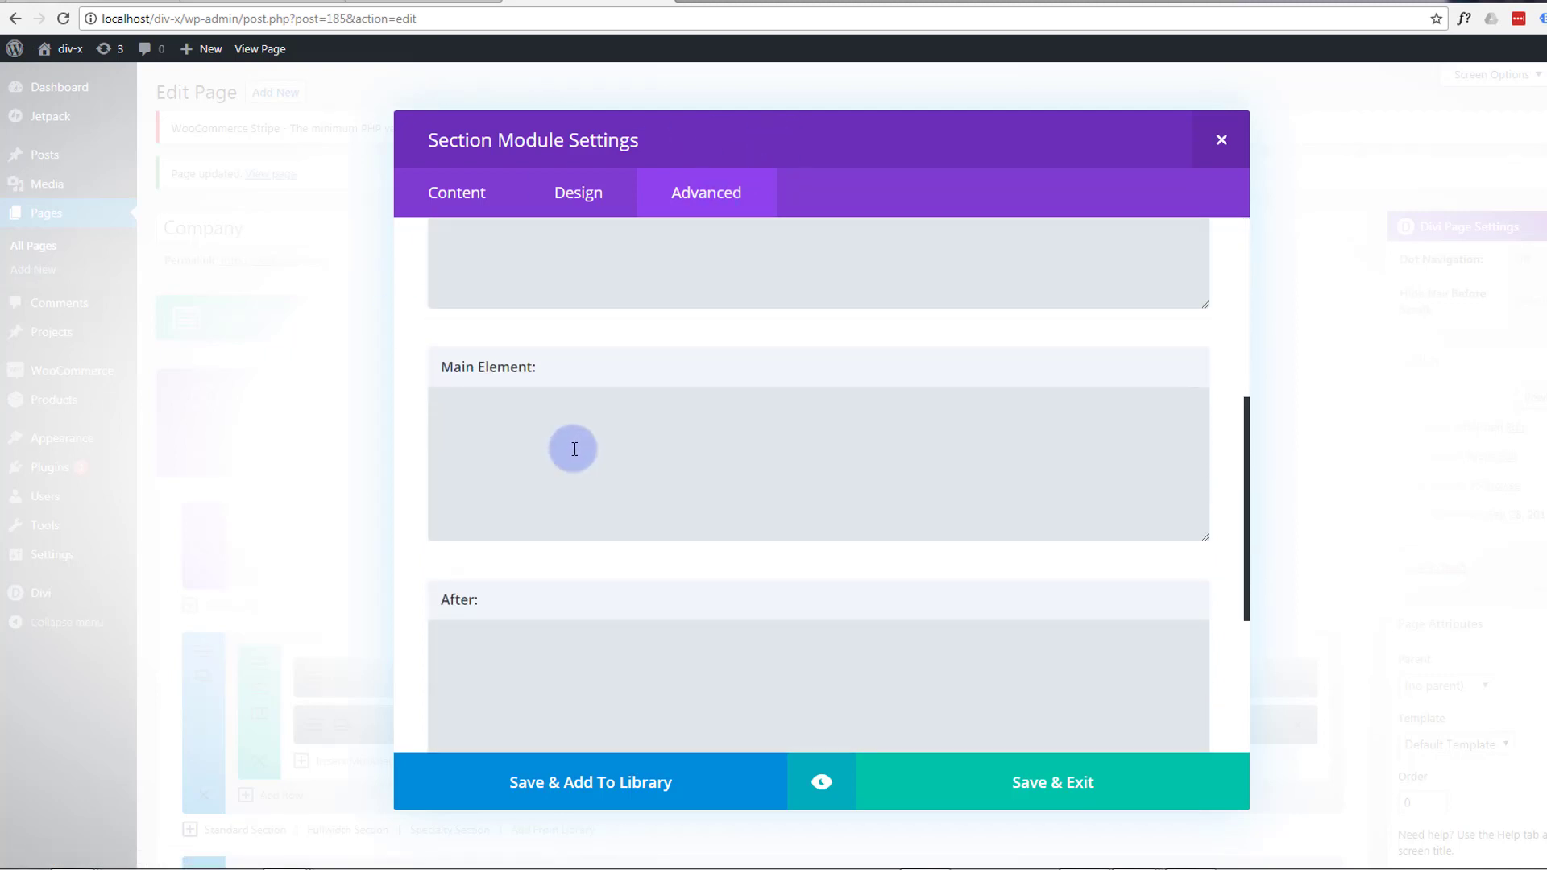
click(483, 419)
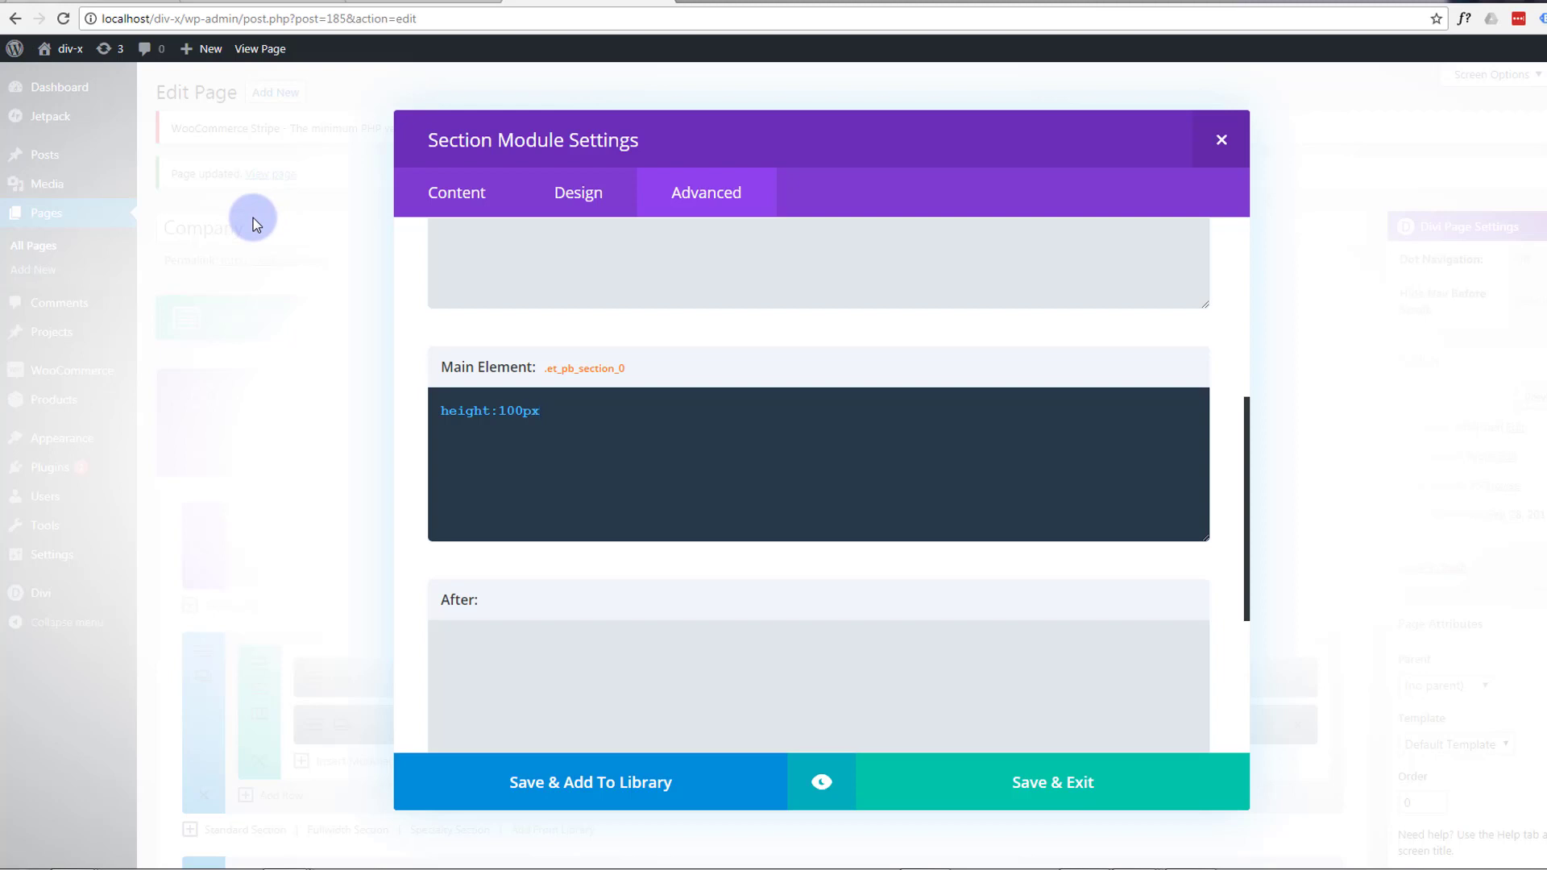
click(448, 433)
text(;)
click(1035, 793)
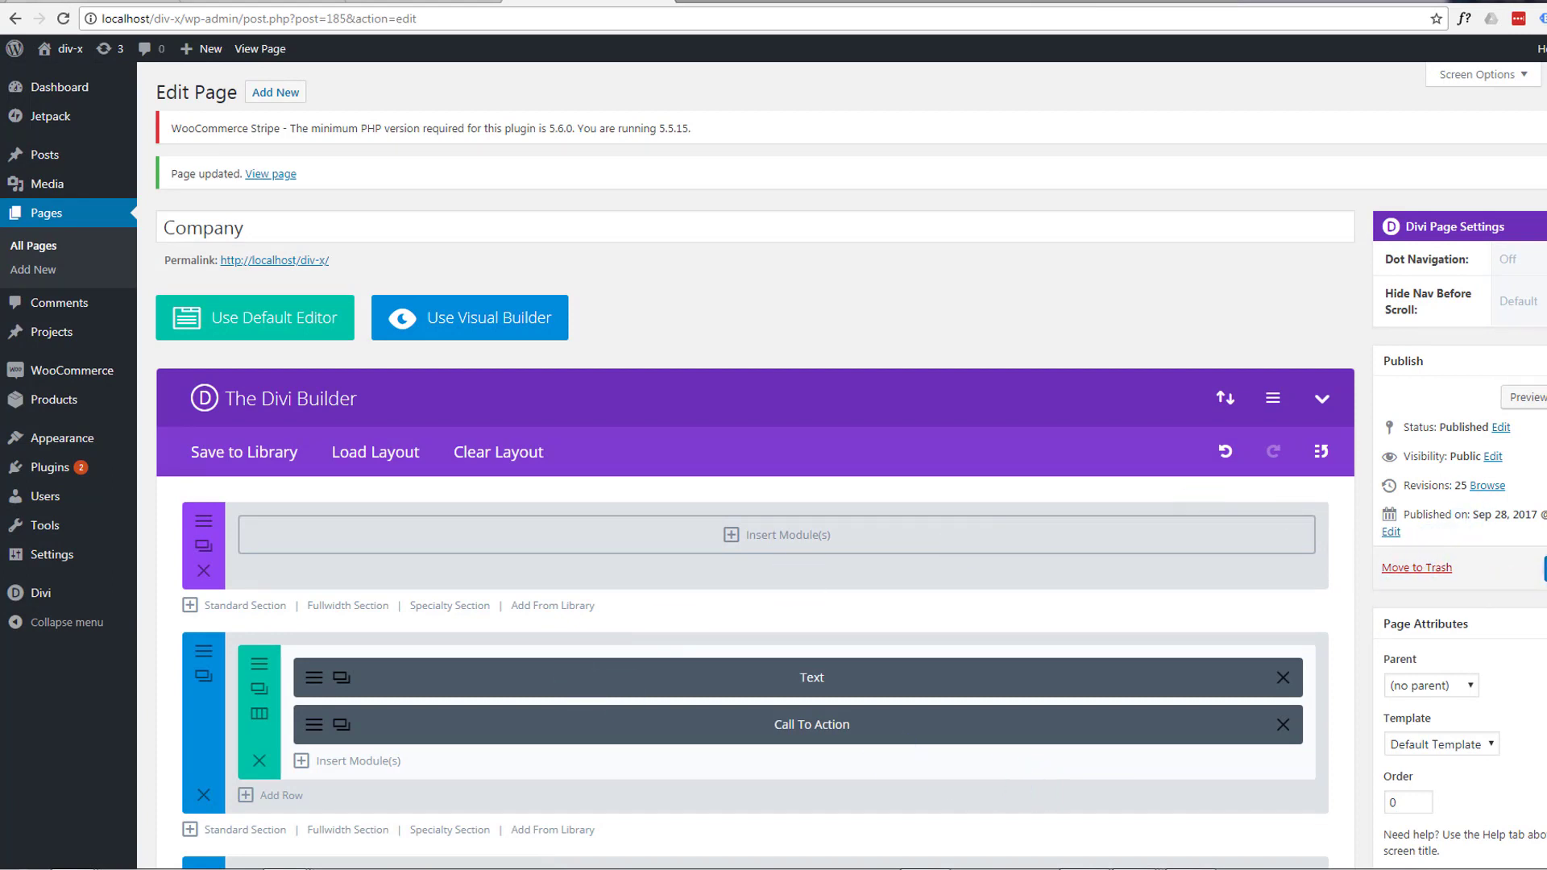
click(1544, 568)
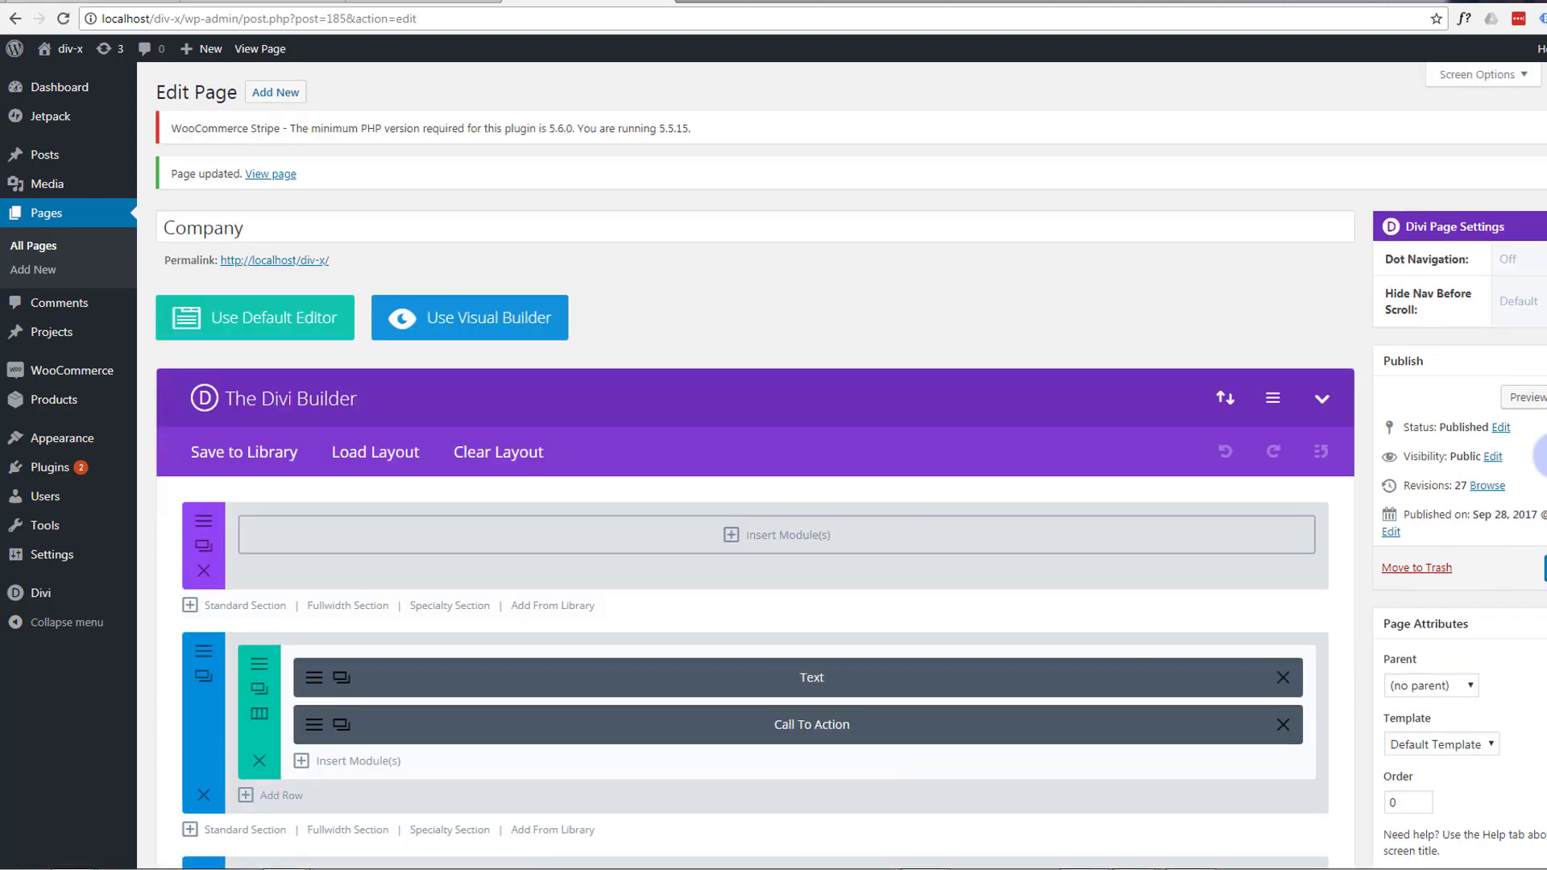
click(1530, 398)
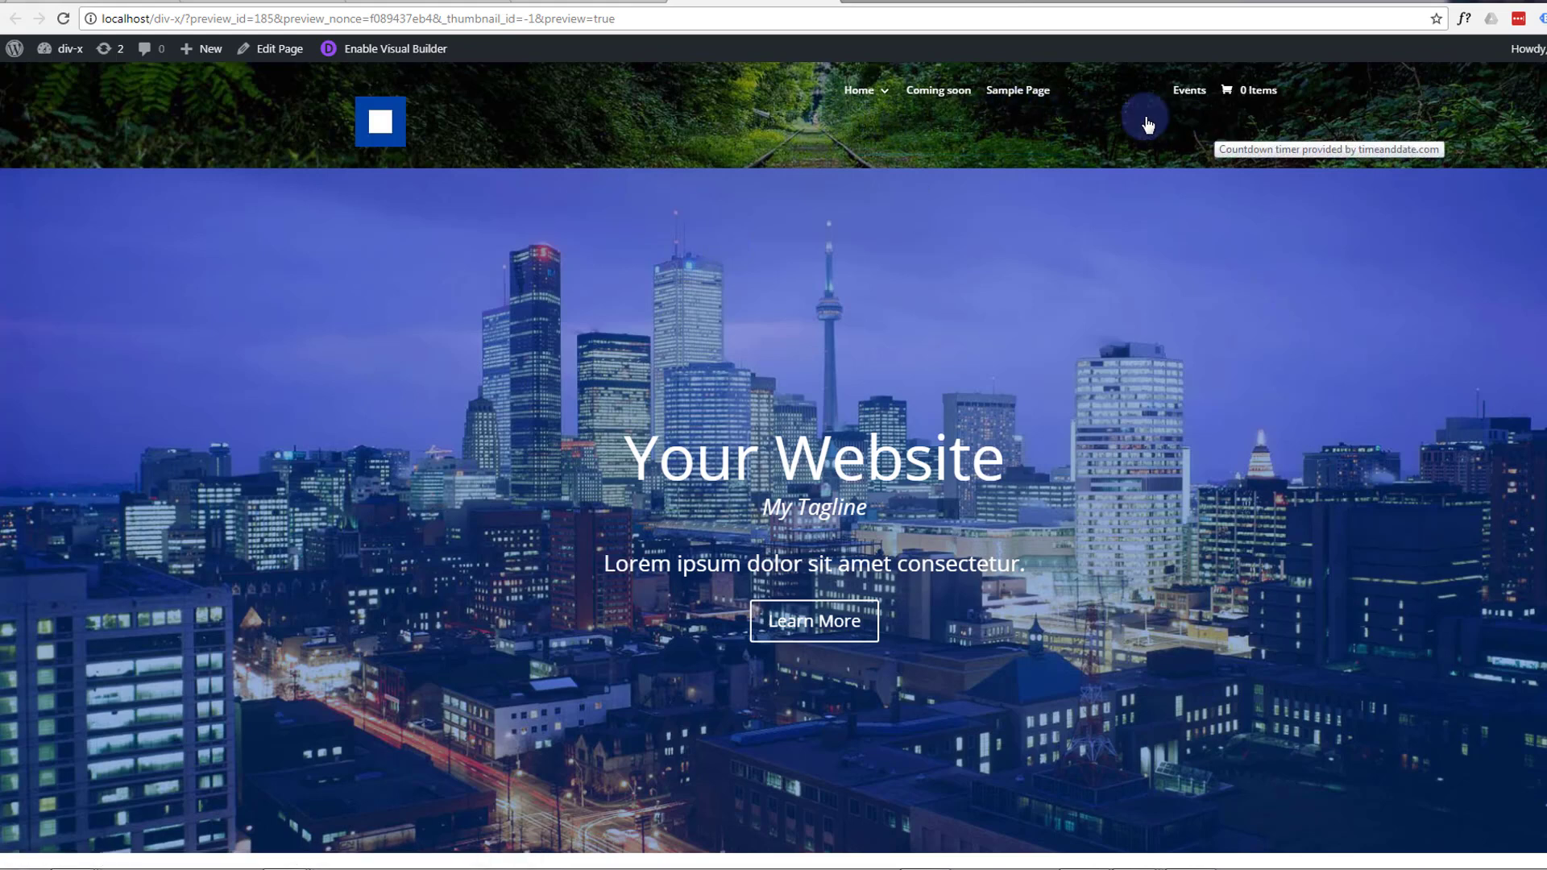
Open the Divi theme customizer from the dashboard and set the primary menu bar's text color to fully opaque white #ffffff
click(442, 3)
mouse_move(85, 591)
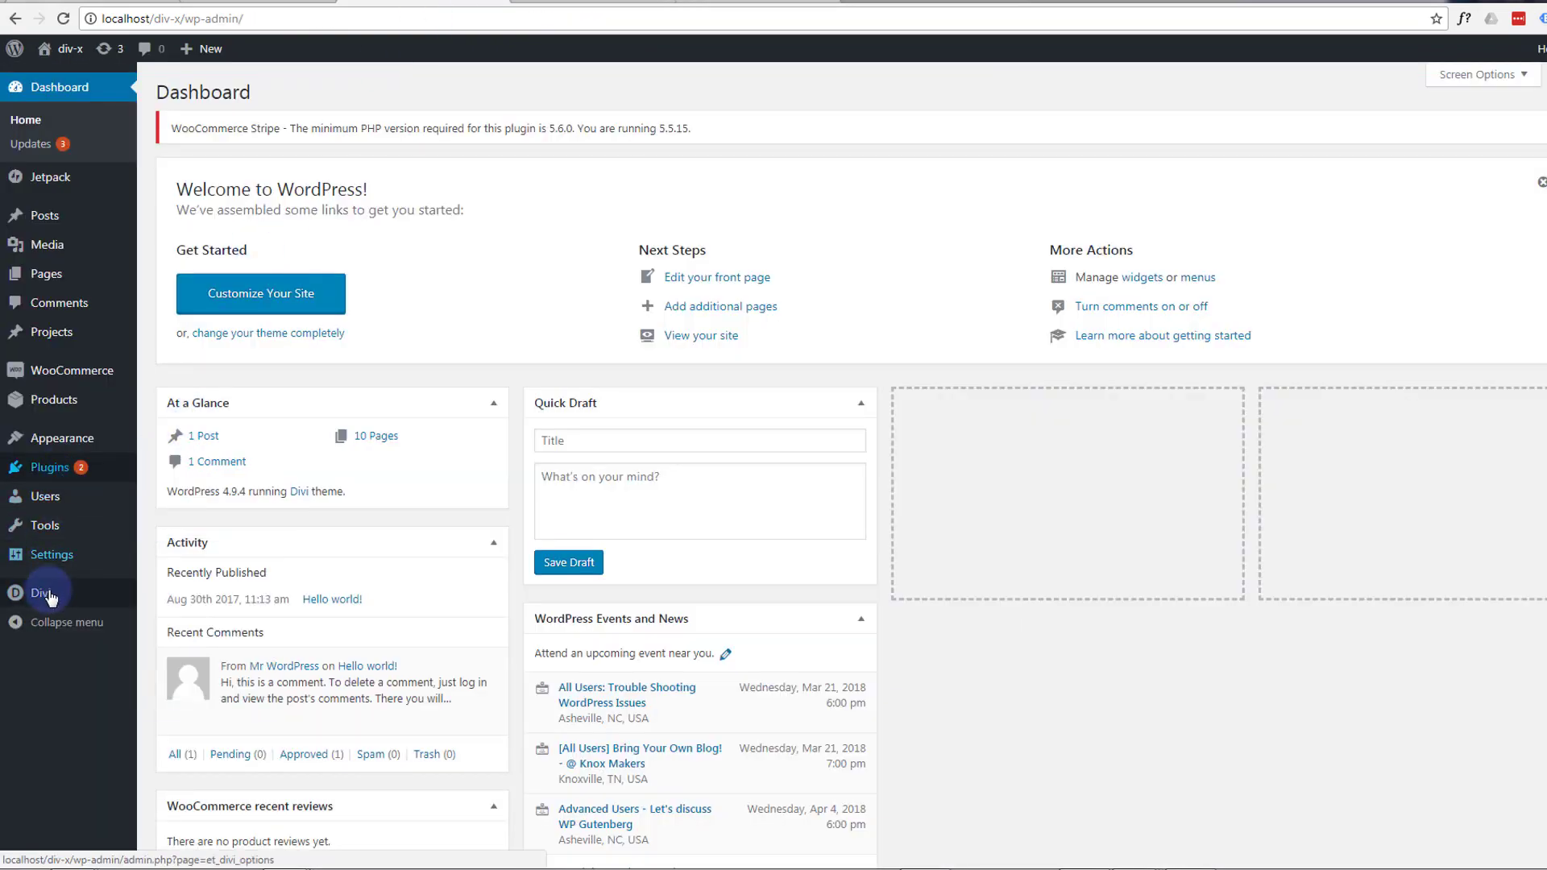
click(179, 621)
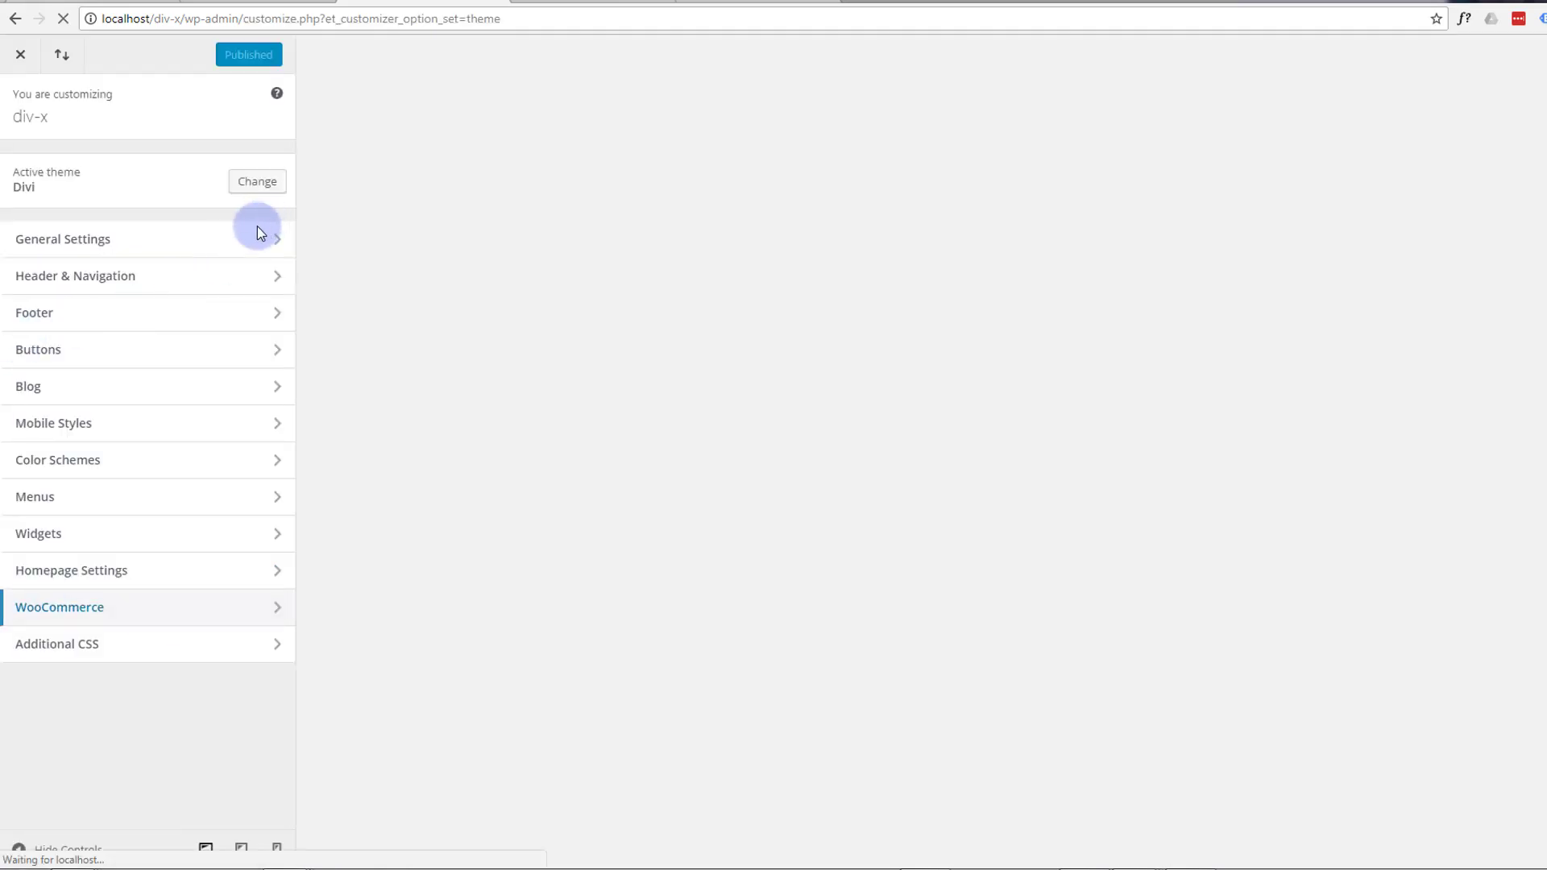
click(219, 278)
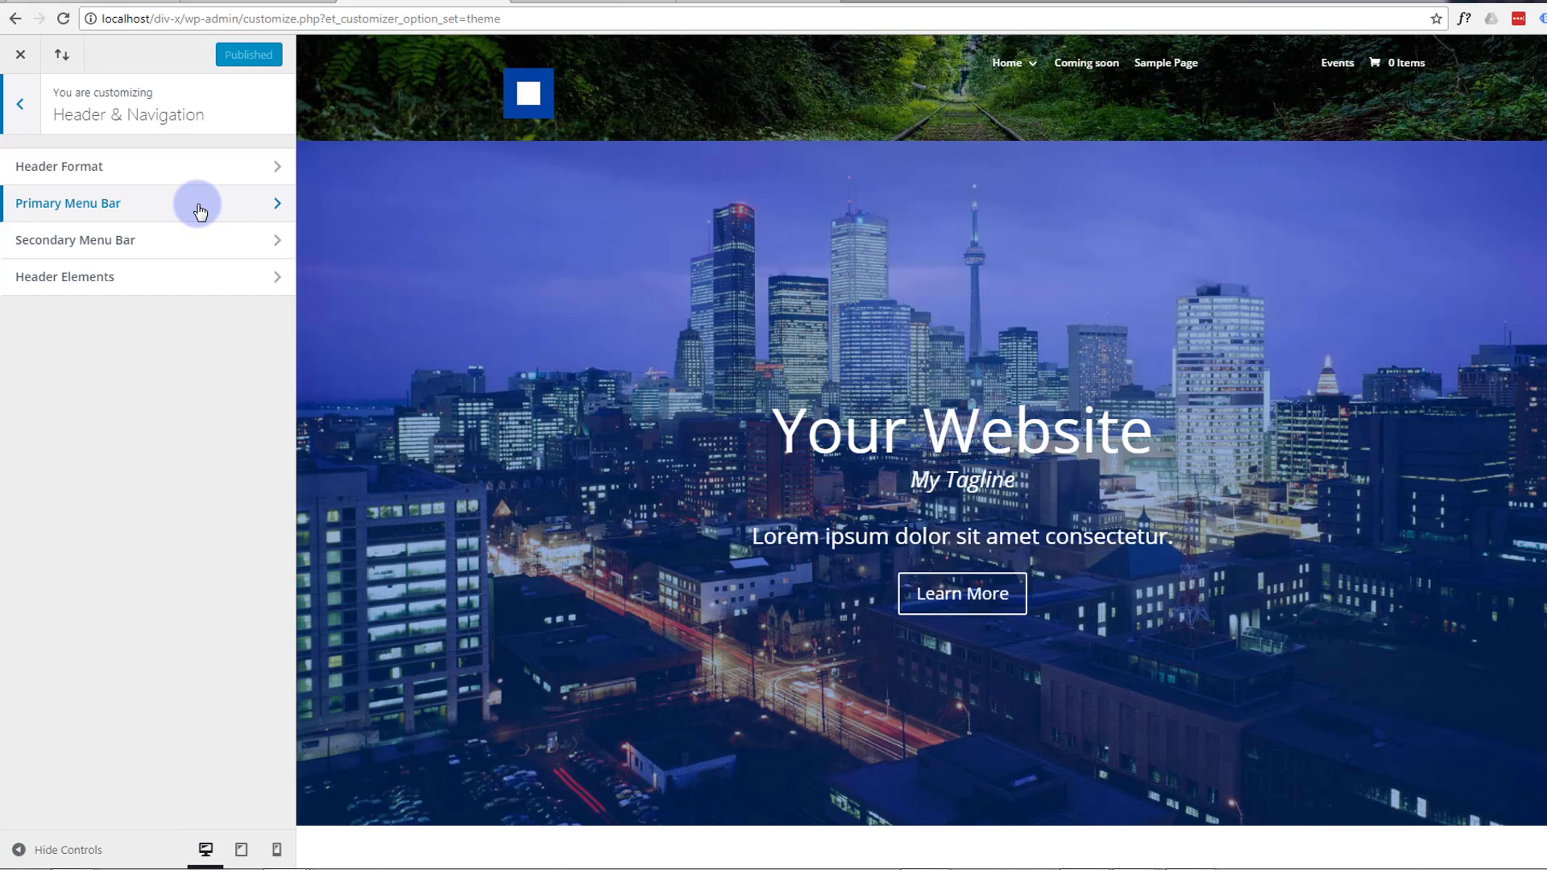
click(202, 210)
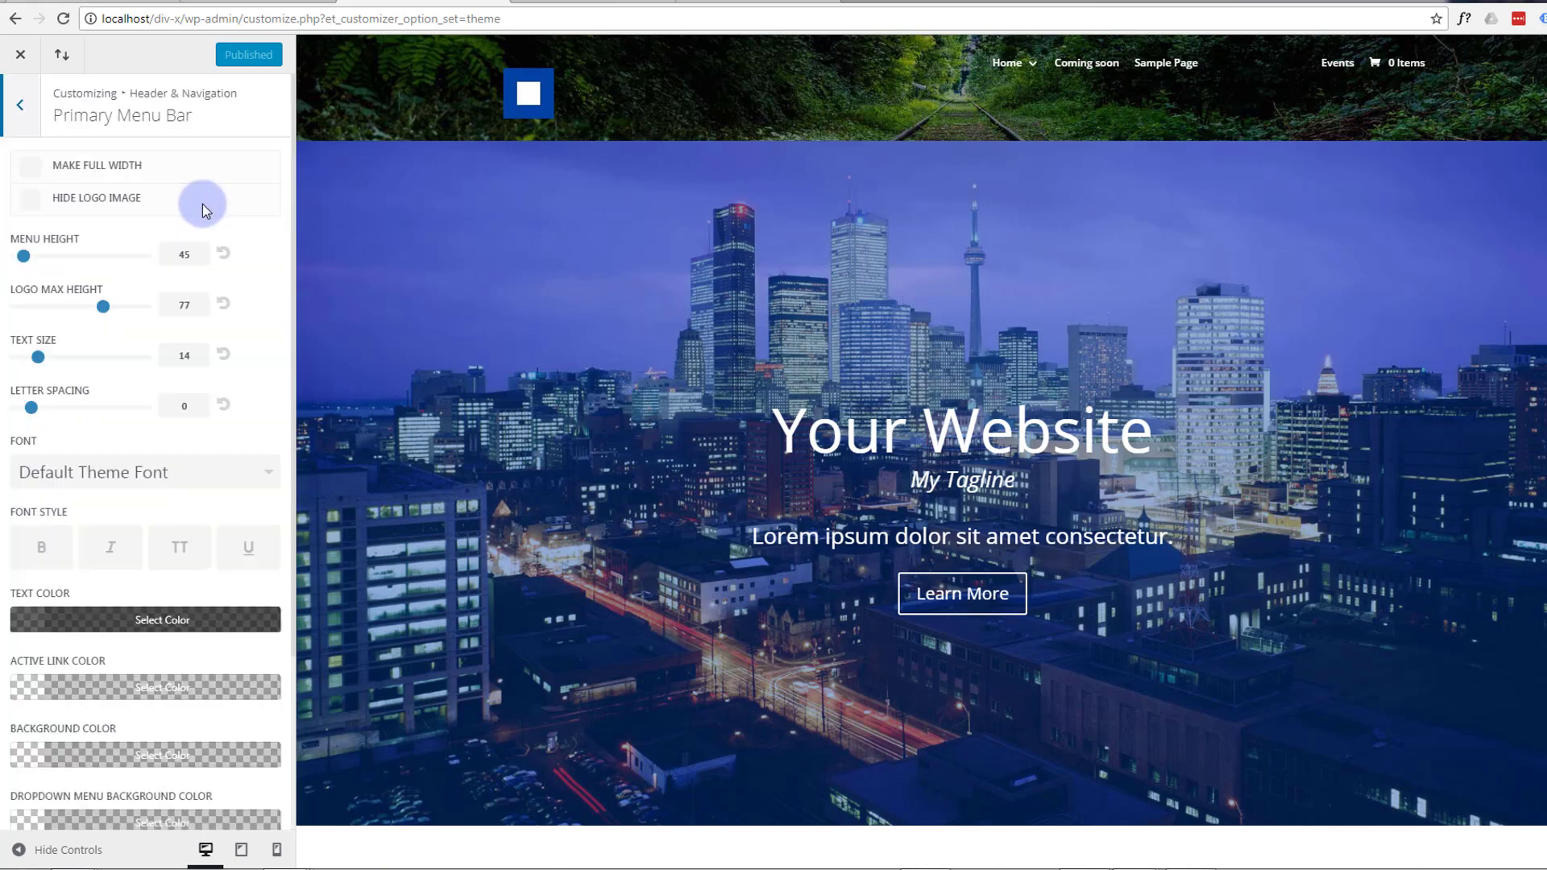
scroll(234, 284, down, 2)
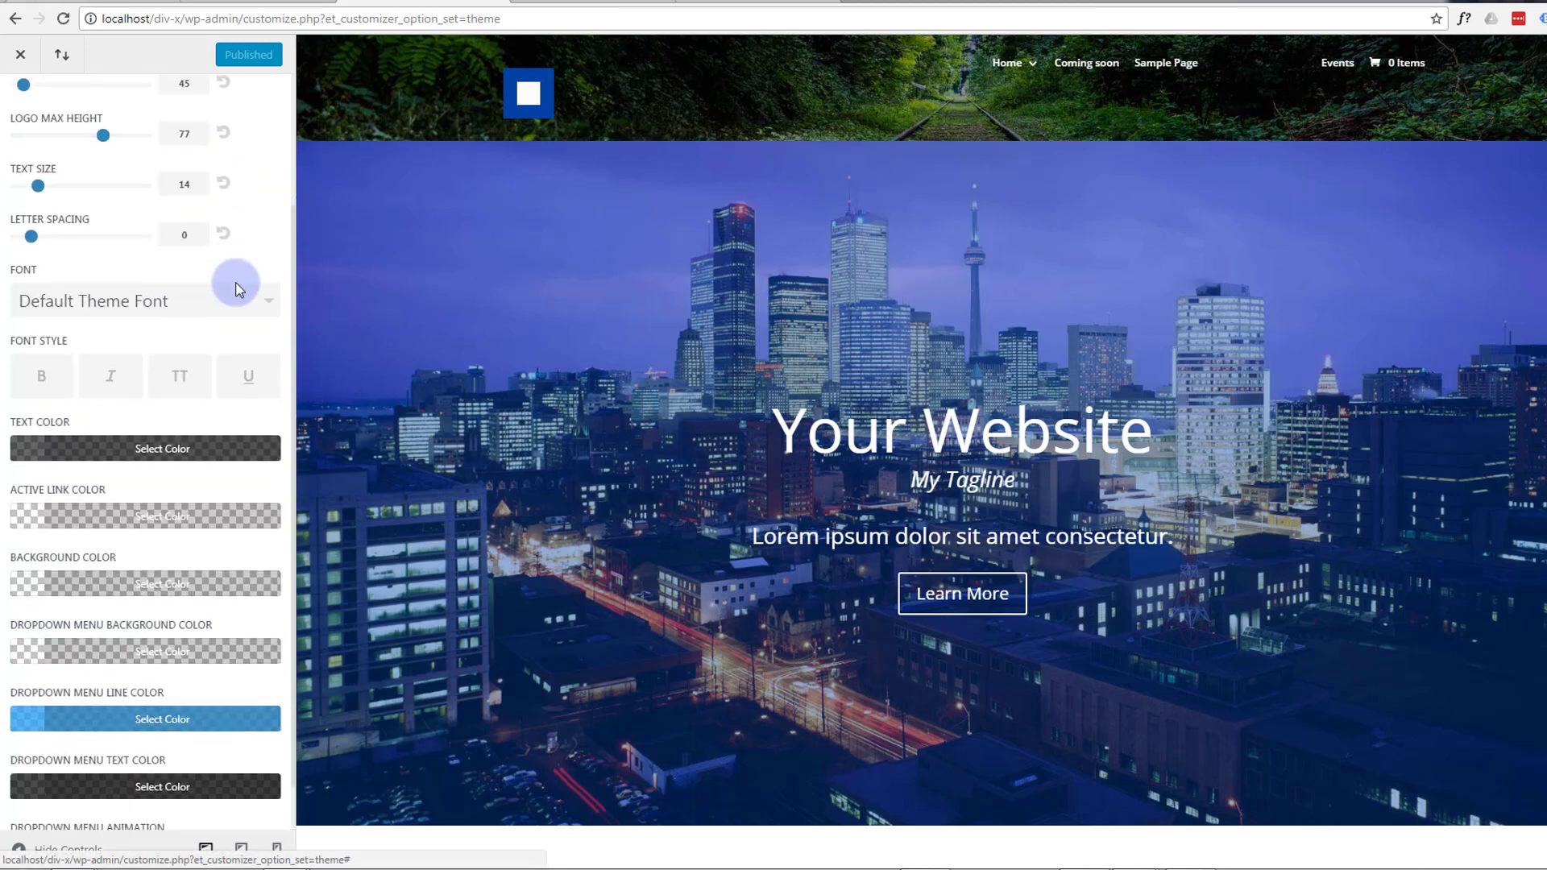
scroll(239, 288, down, 1)
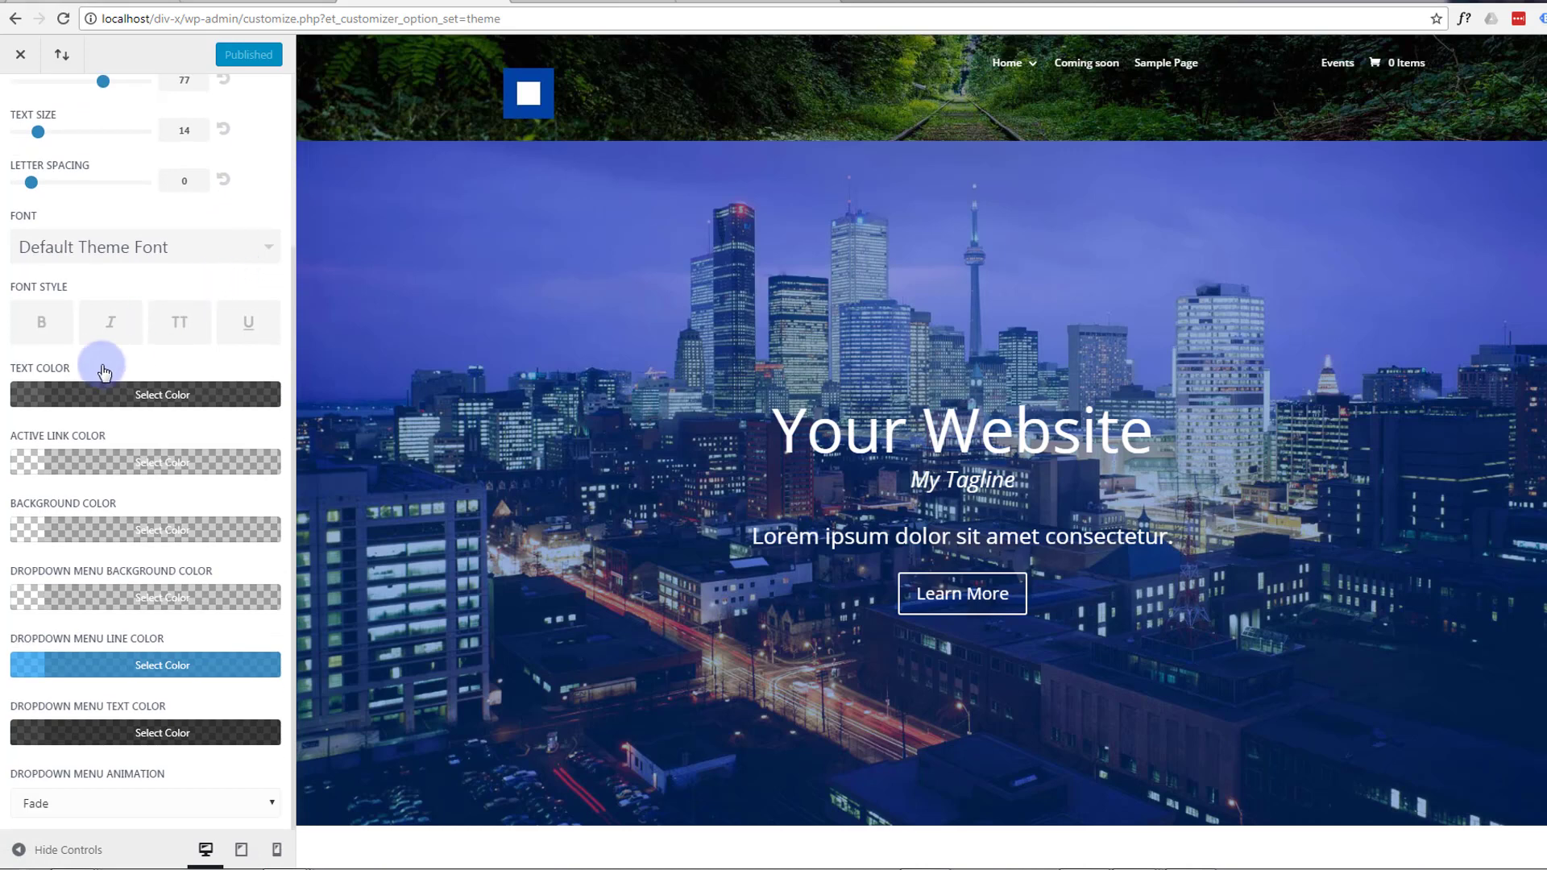
click(165, 395)
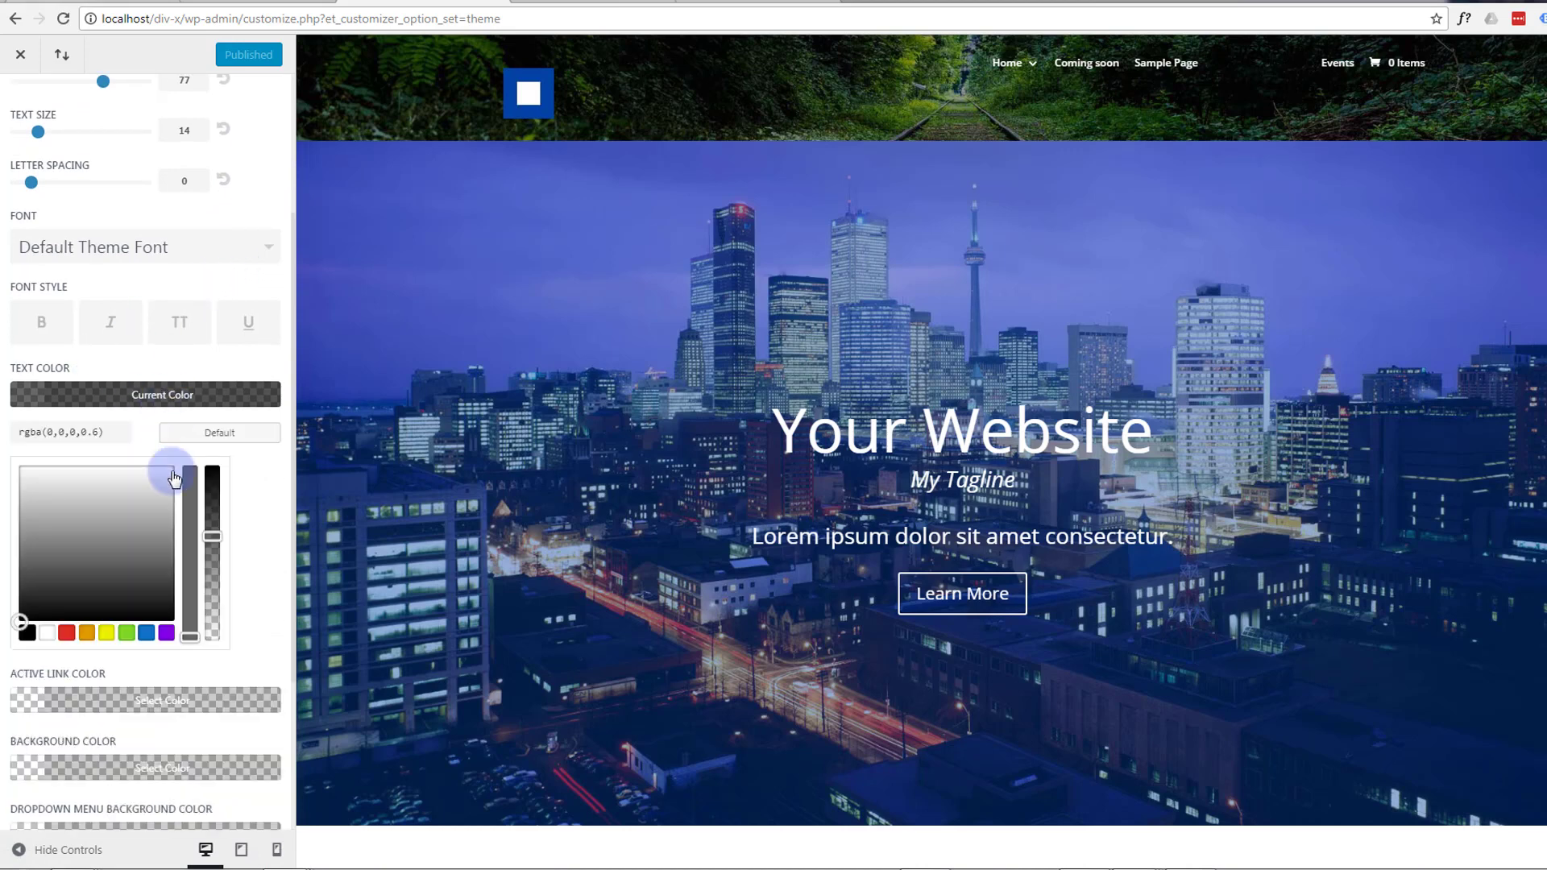
click(36, 633)
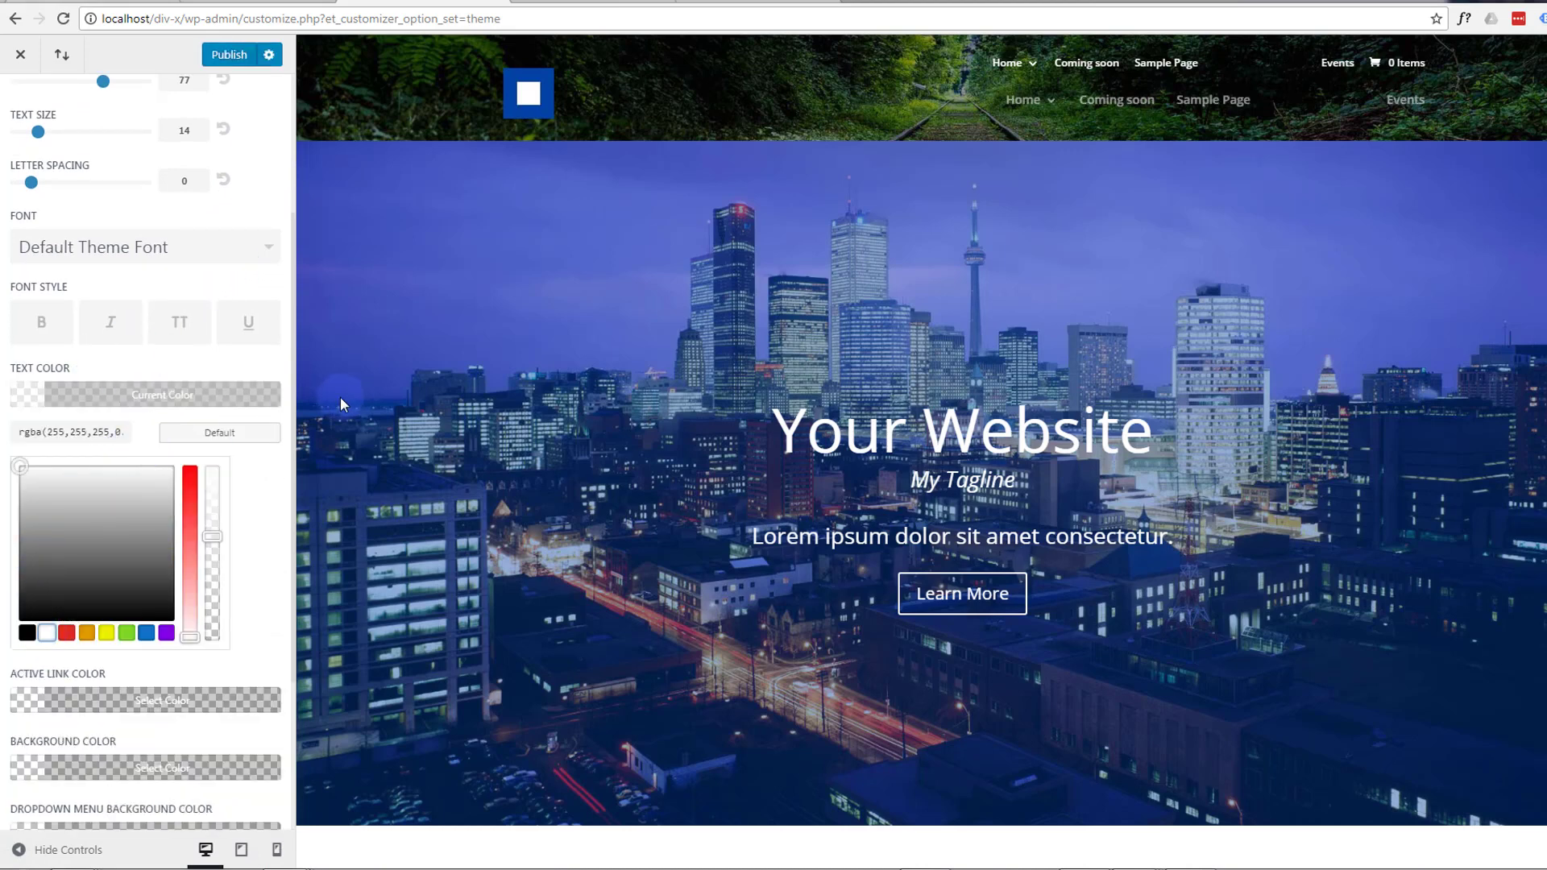
click(216, 583)
drag(216, 583, 258, 280)
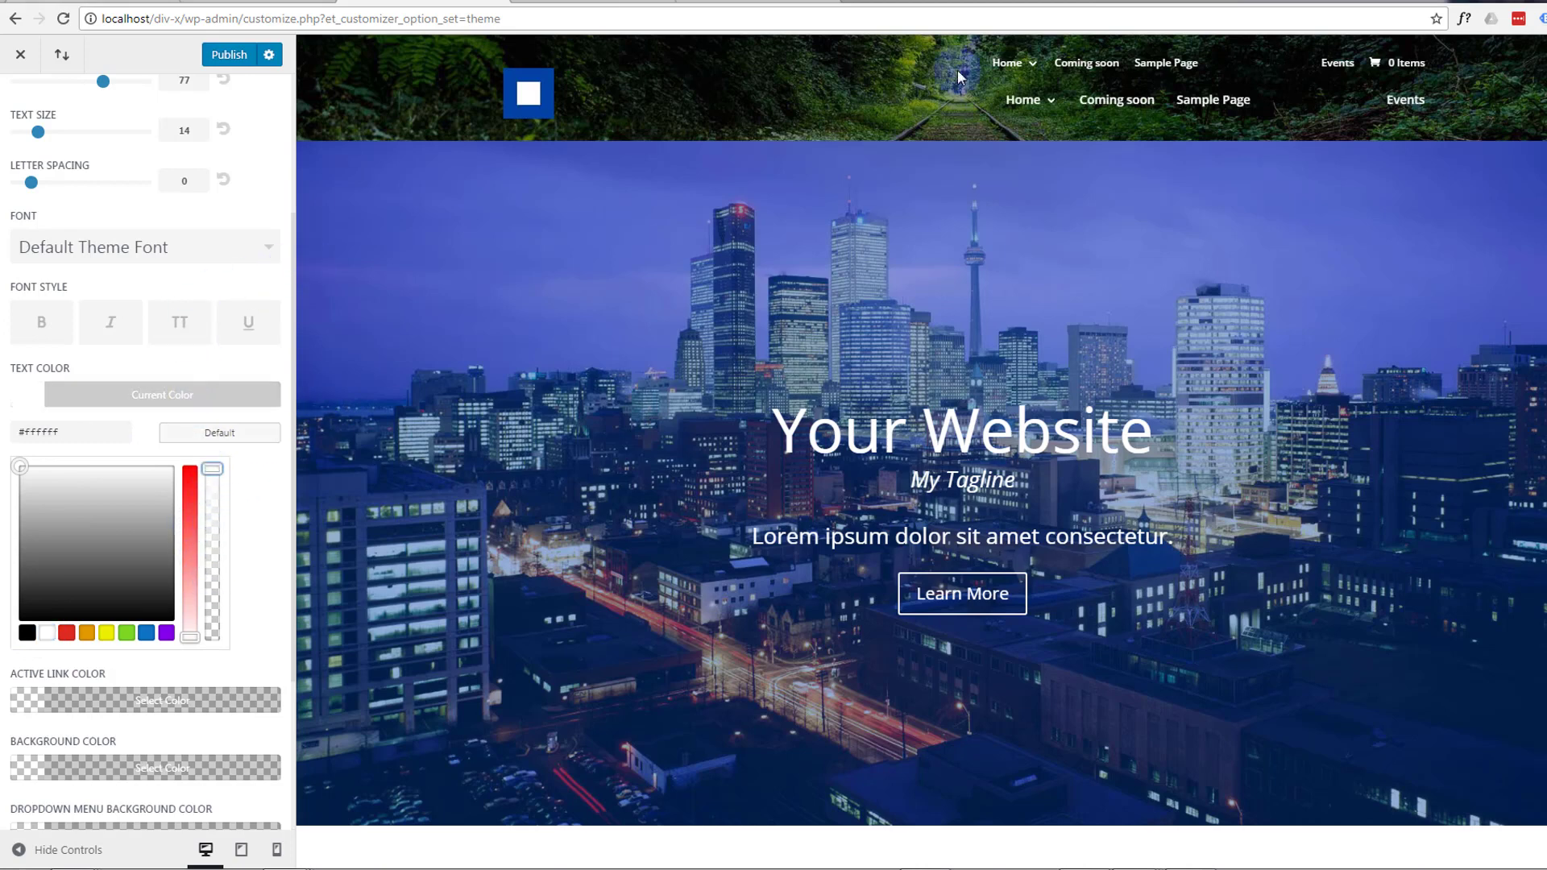
click(1023, 103)
click(224, 326)
click(179, 334)
Set the secondary menu bar's text size to 14, publish the changes and close the customizer
scroll(98, 199, up, 2)
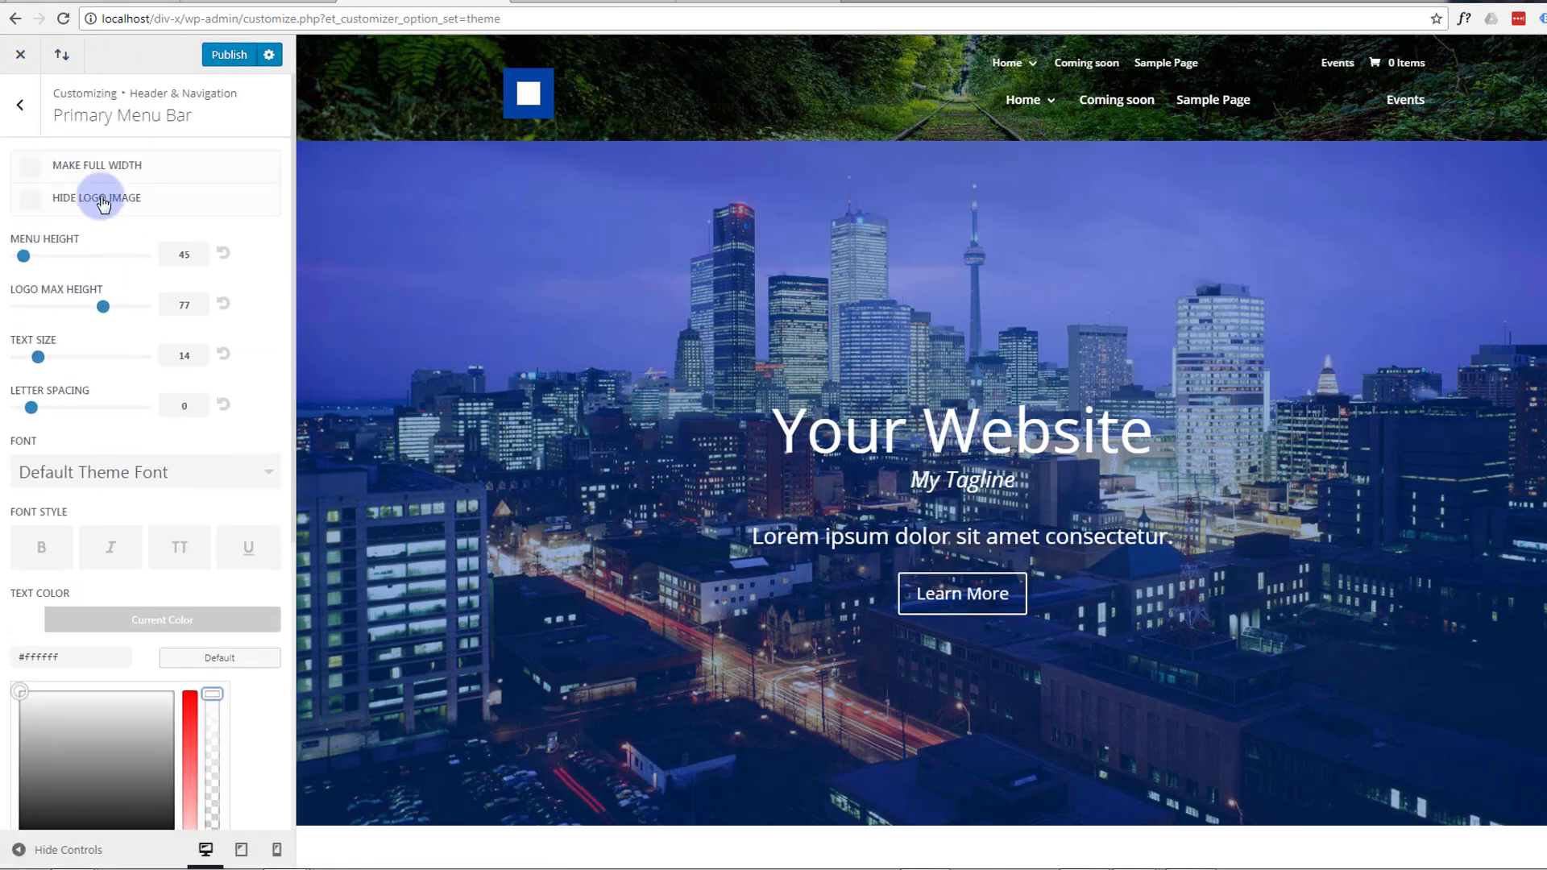
click(19, 106)
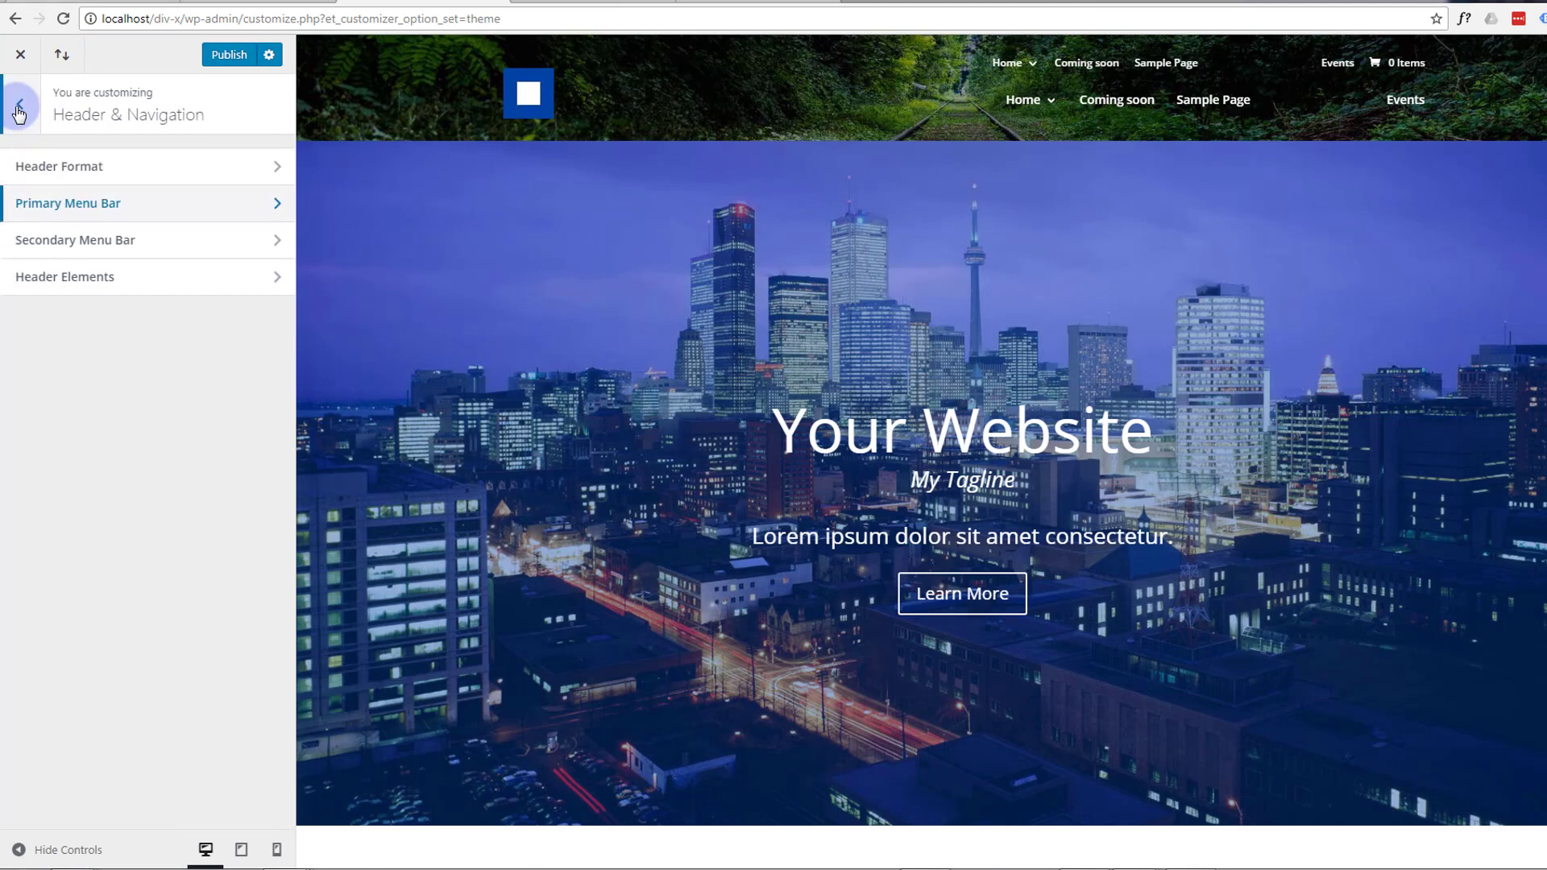
click(97, 242)
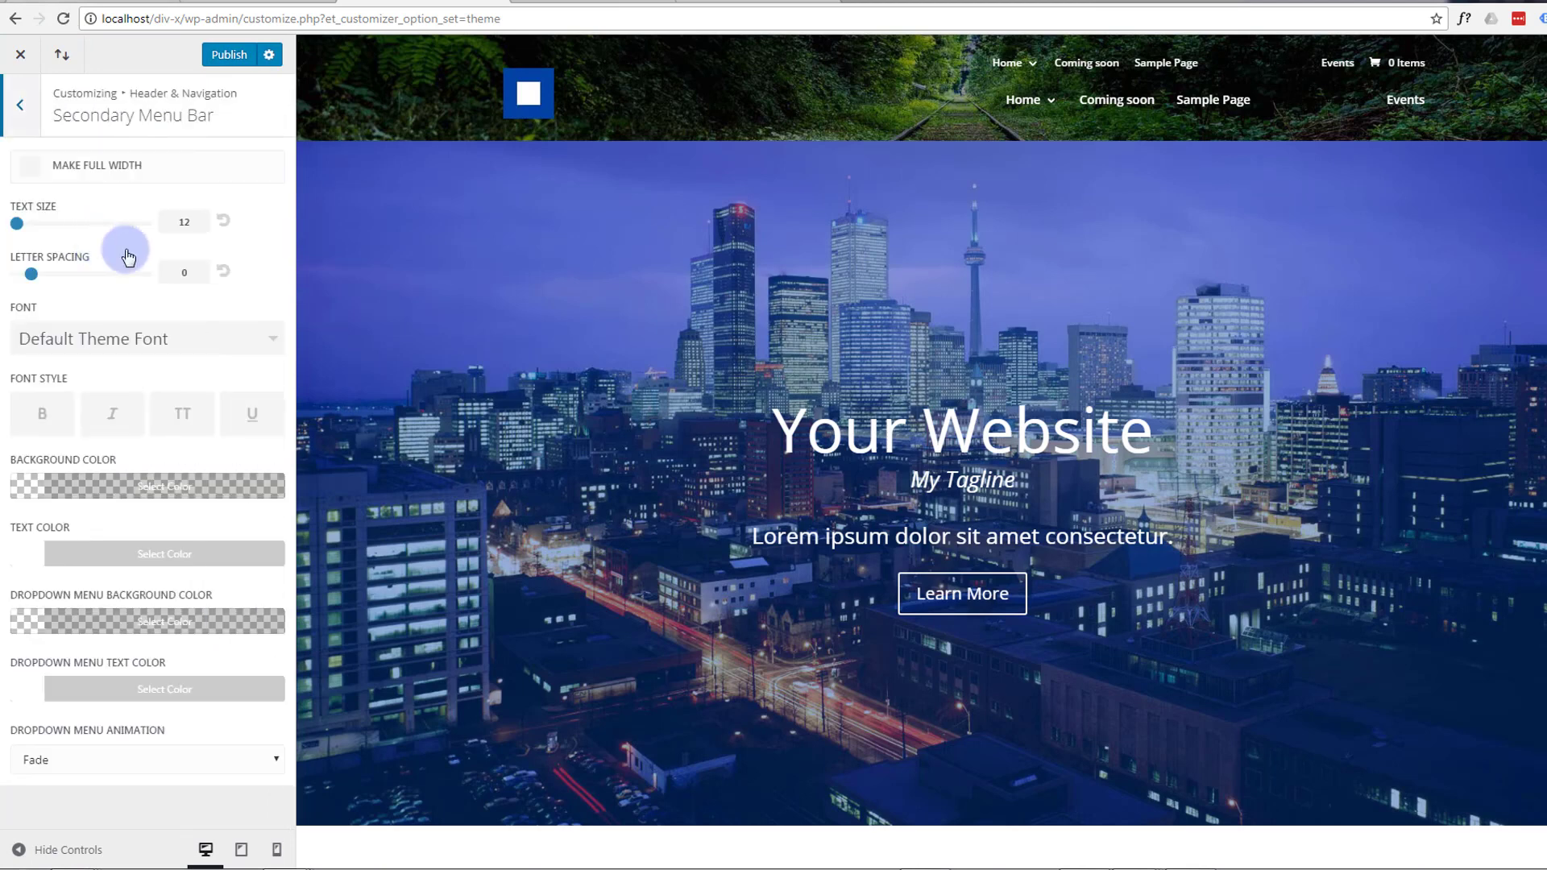
drag(194, 222, 177, 223)
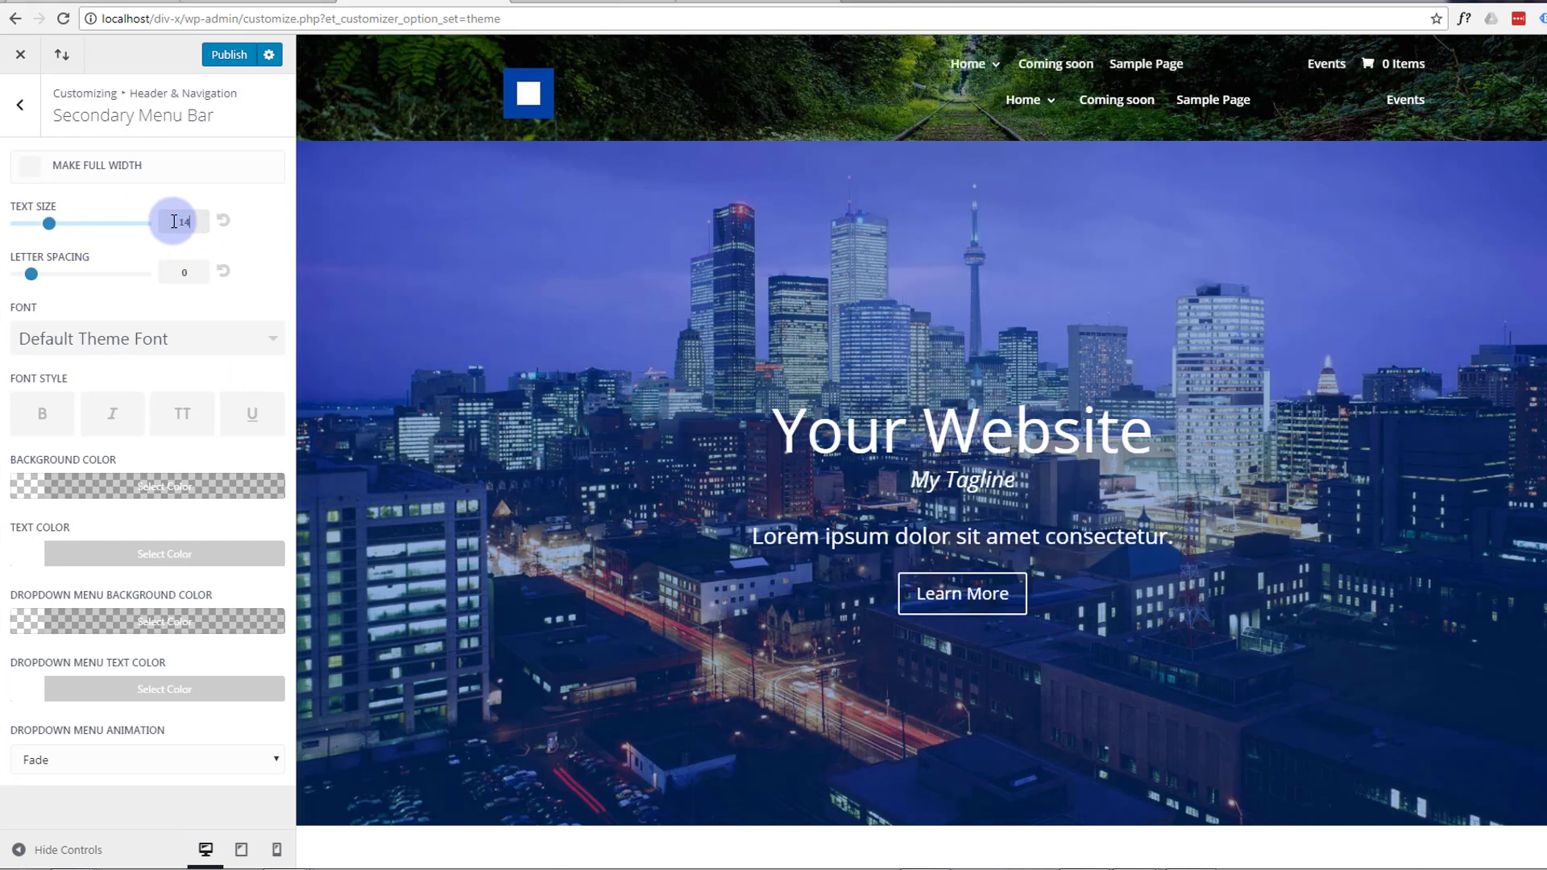
click(212, 58)
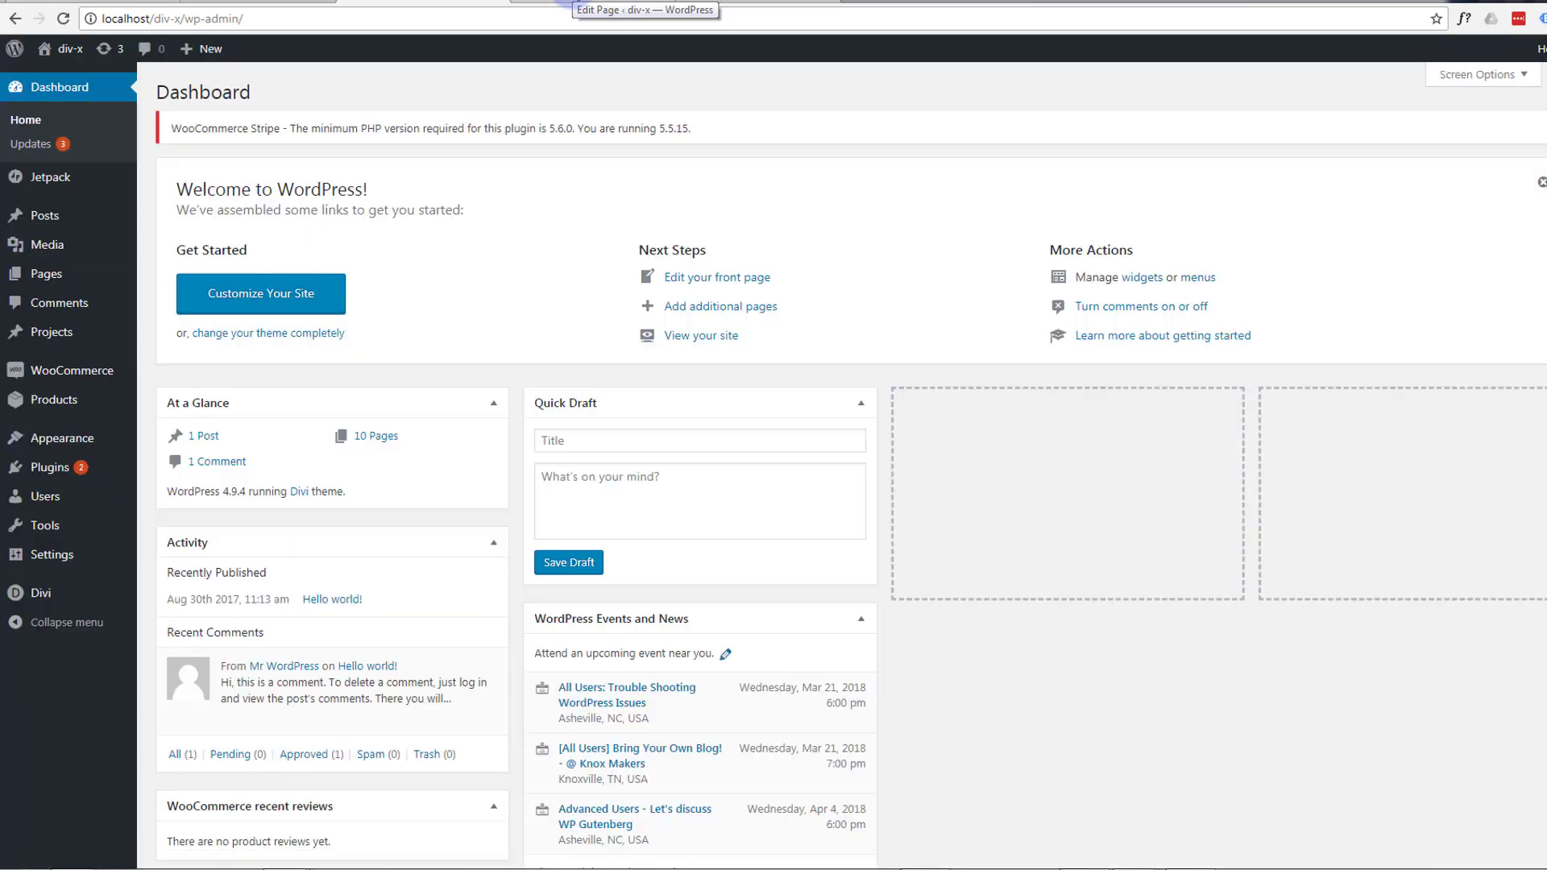
Return to the Company page editor and save the top fullwidth section to the Divi library as Top Menu
click(610, 3)
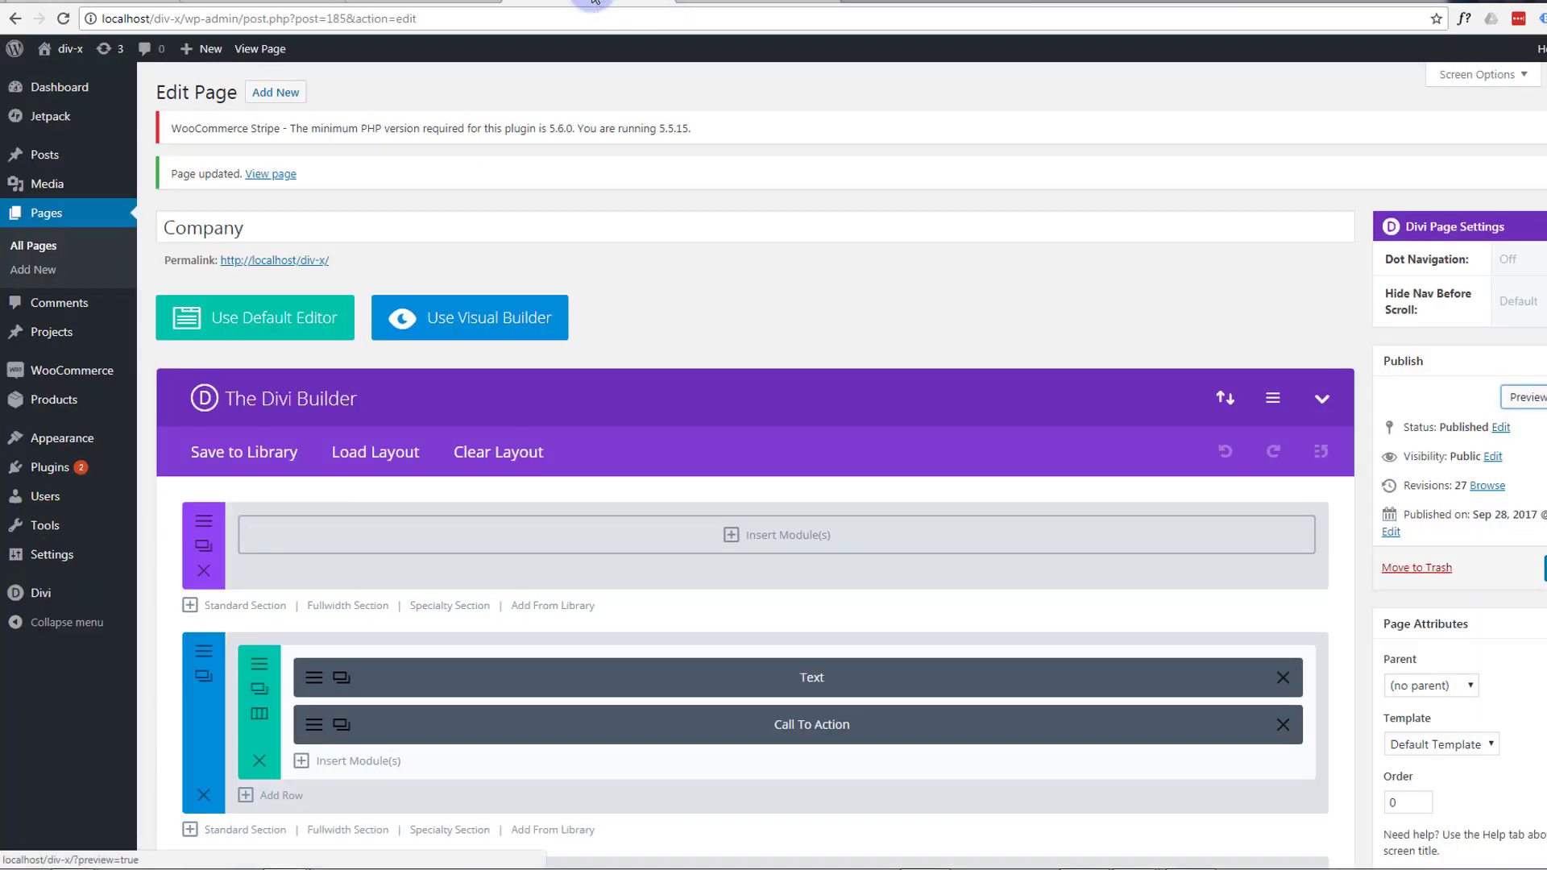
scroll(738, 360, down, 3)
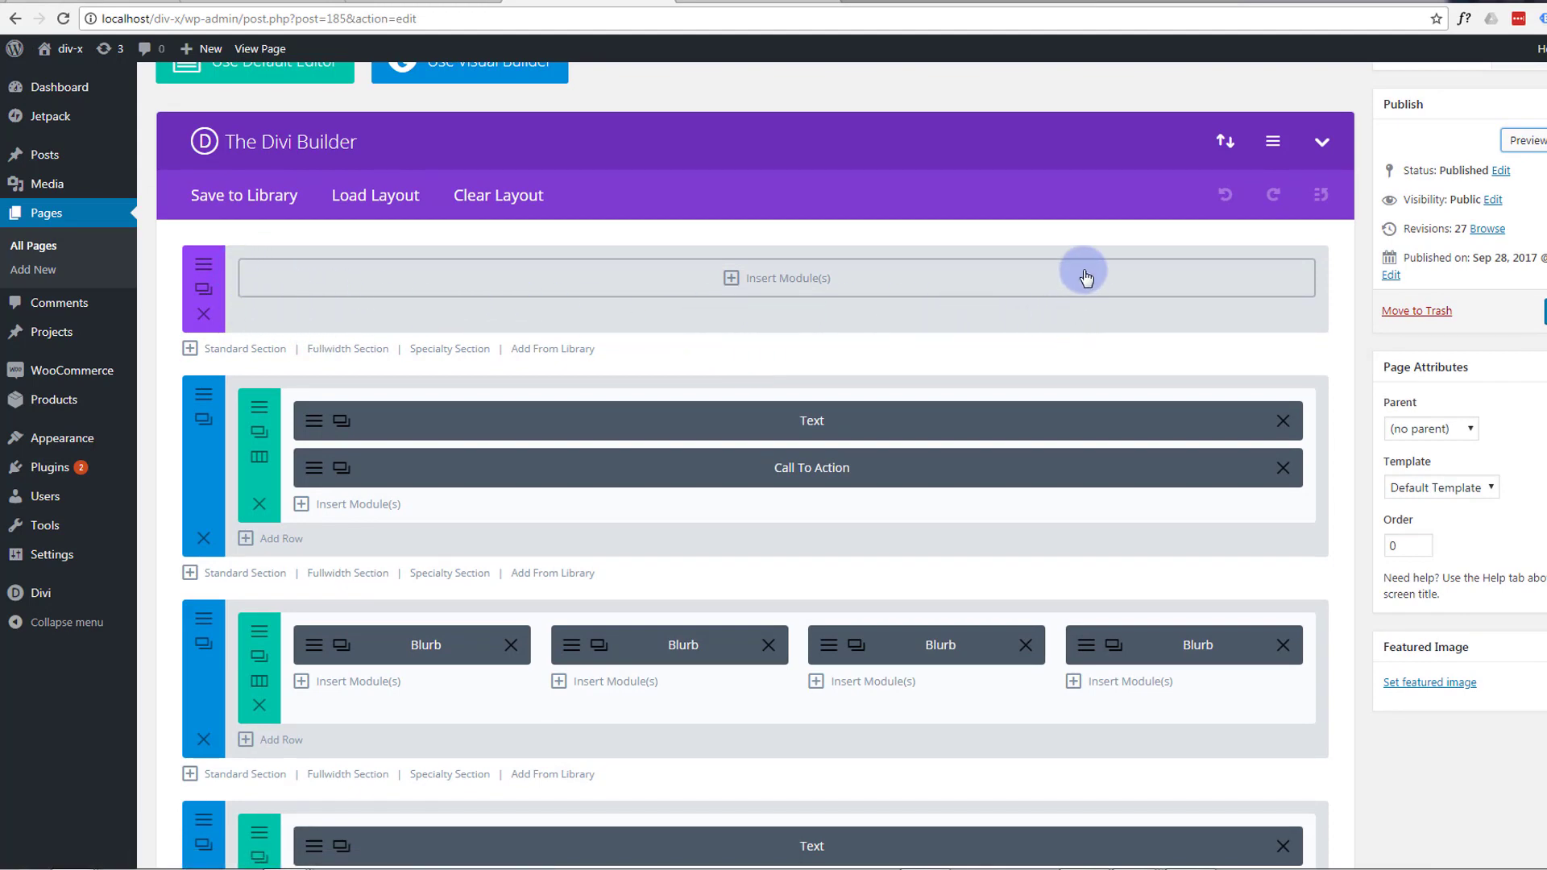
click(205, 269)
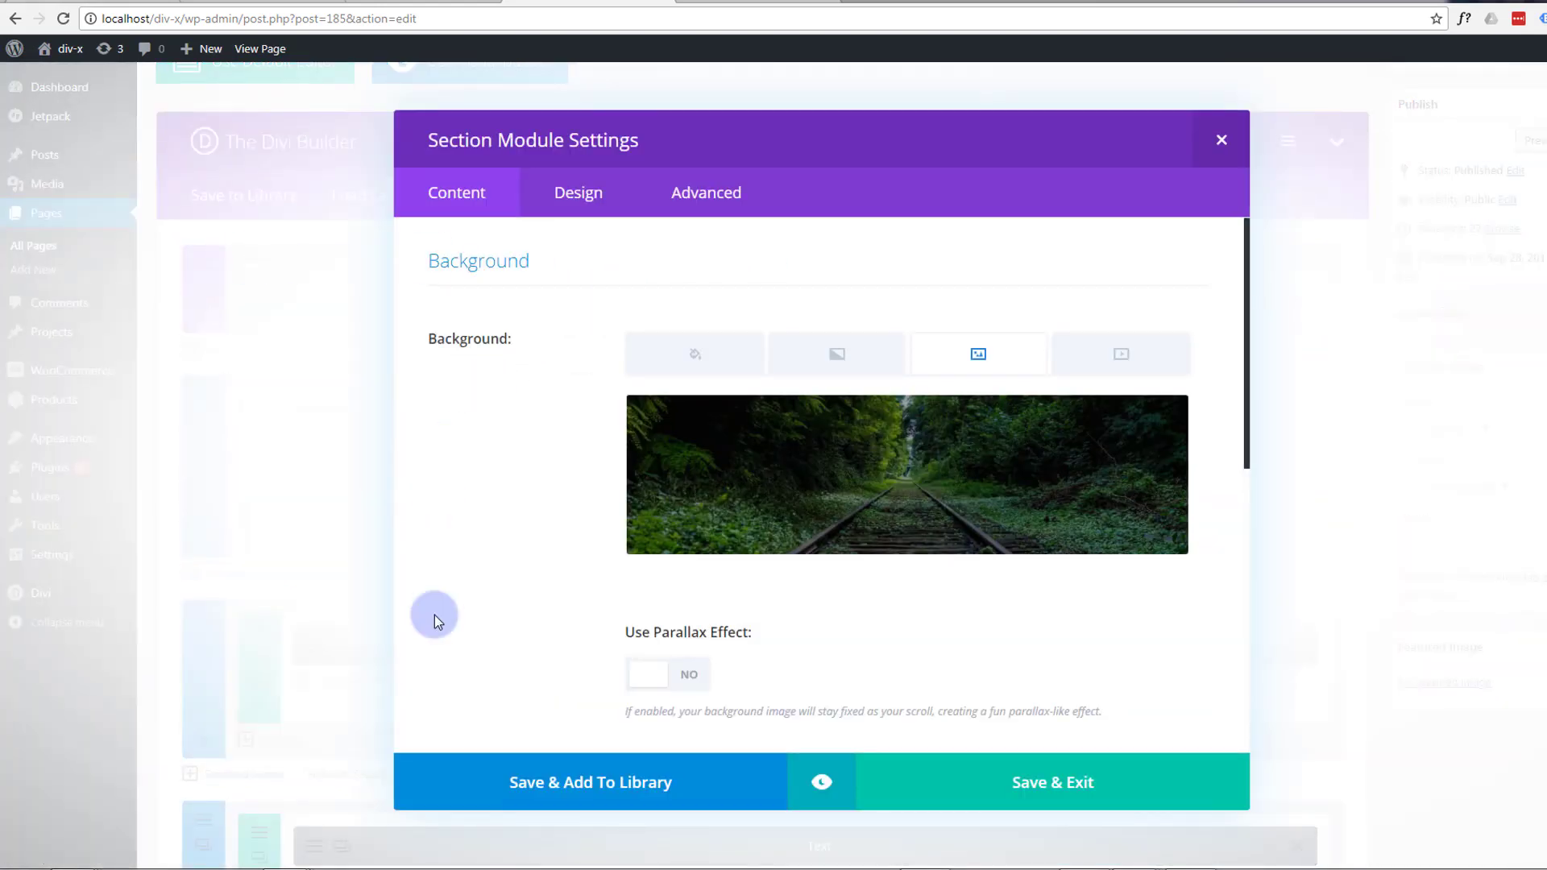
click(551, 792)
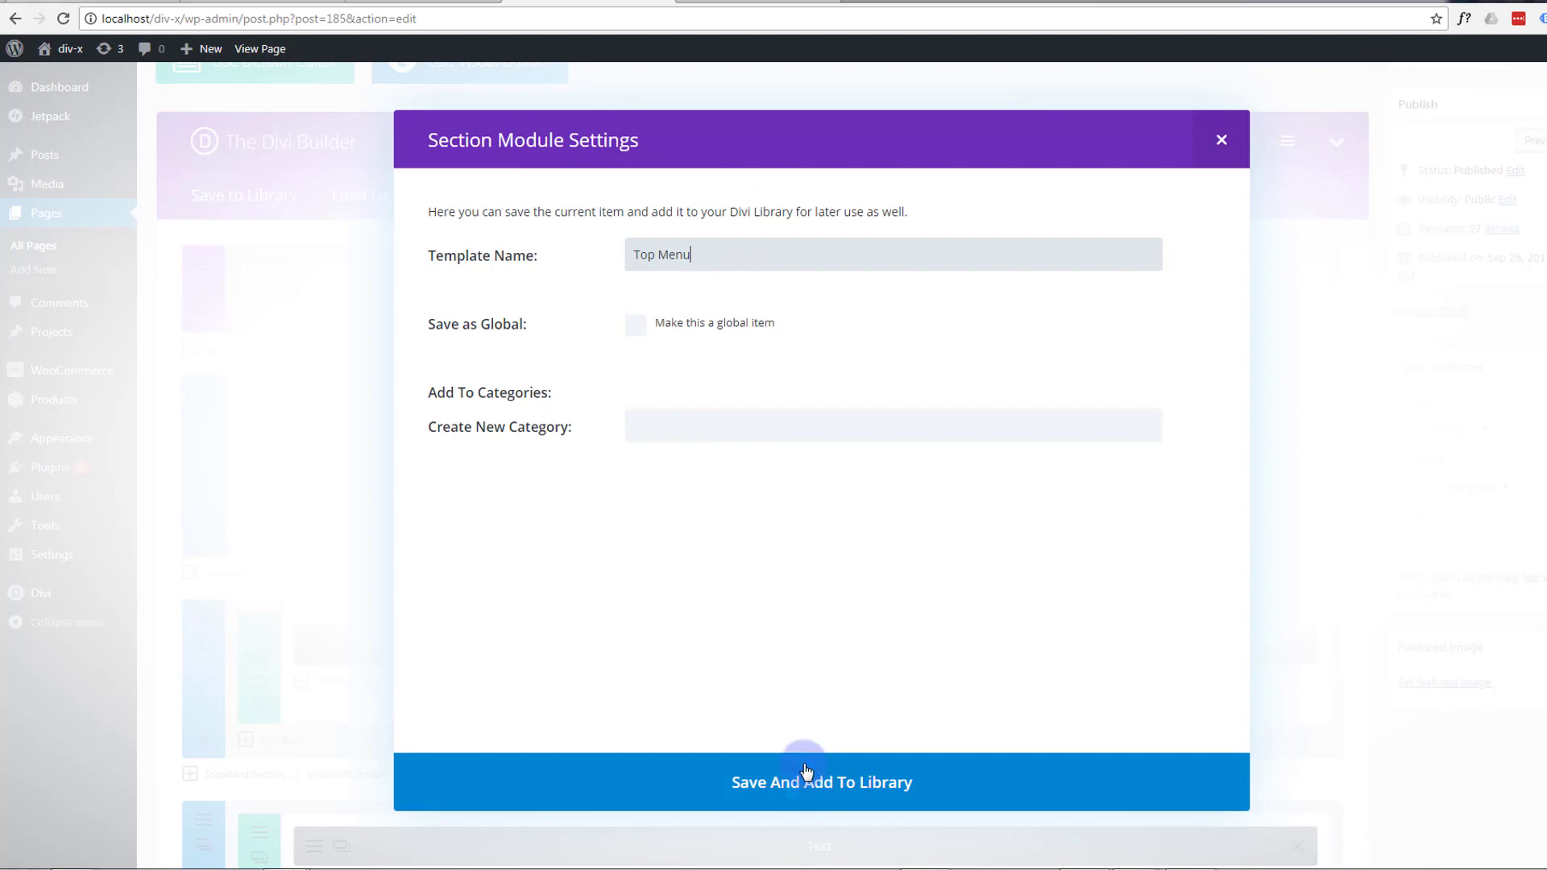
click(802, 792)
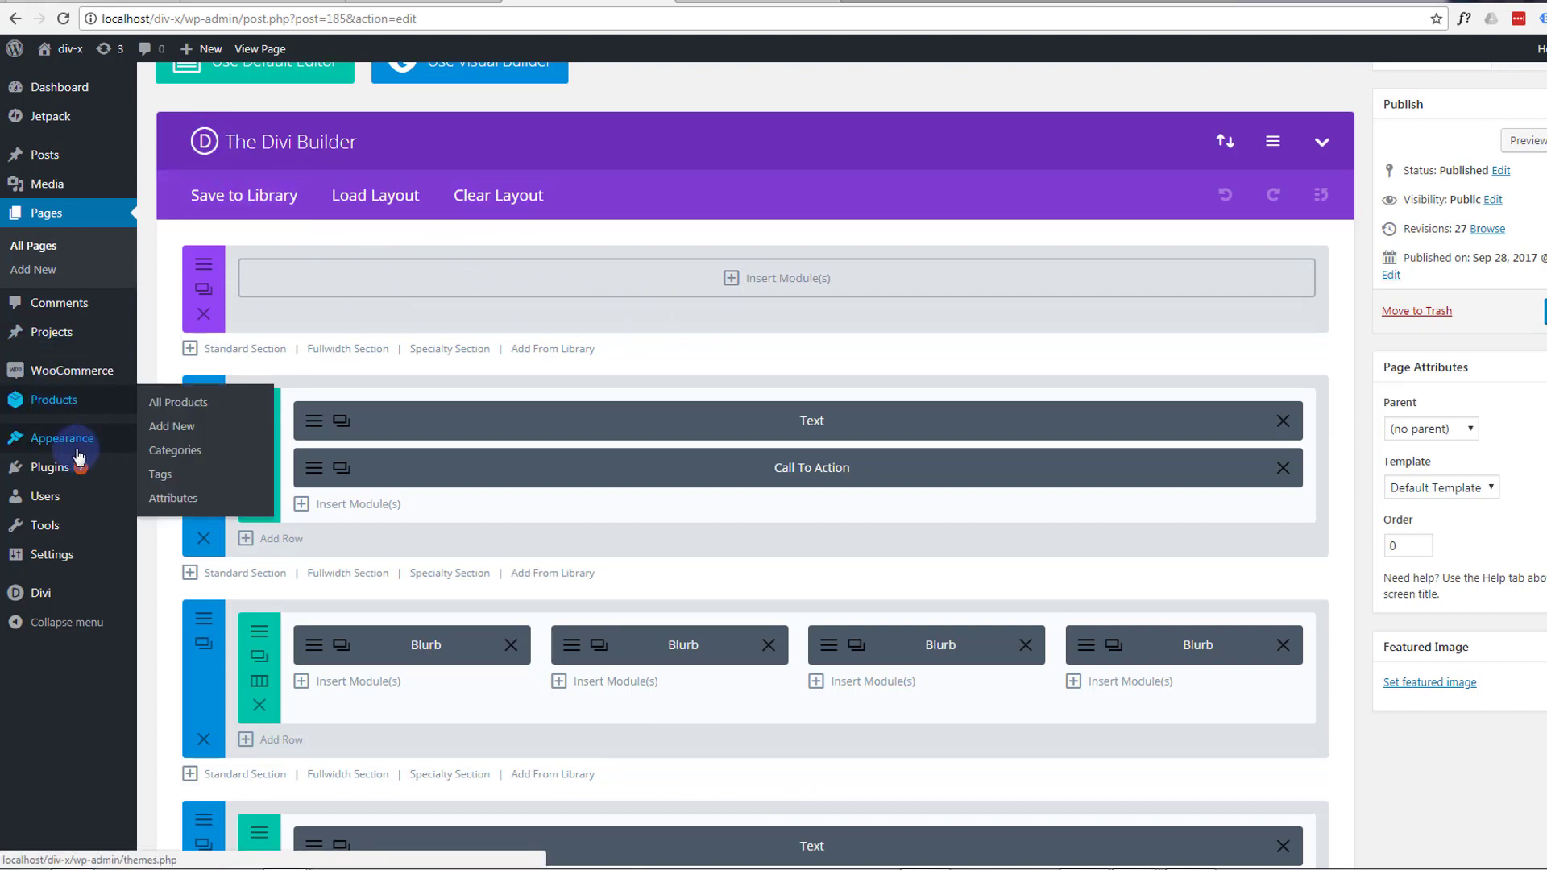
Open page 2 in the editor and add the Top Menu section from the library below the page title section
mouse_move(42, 158)
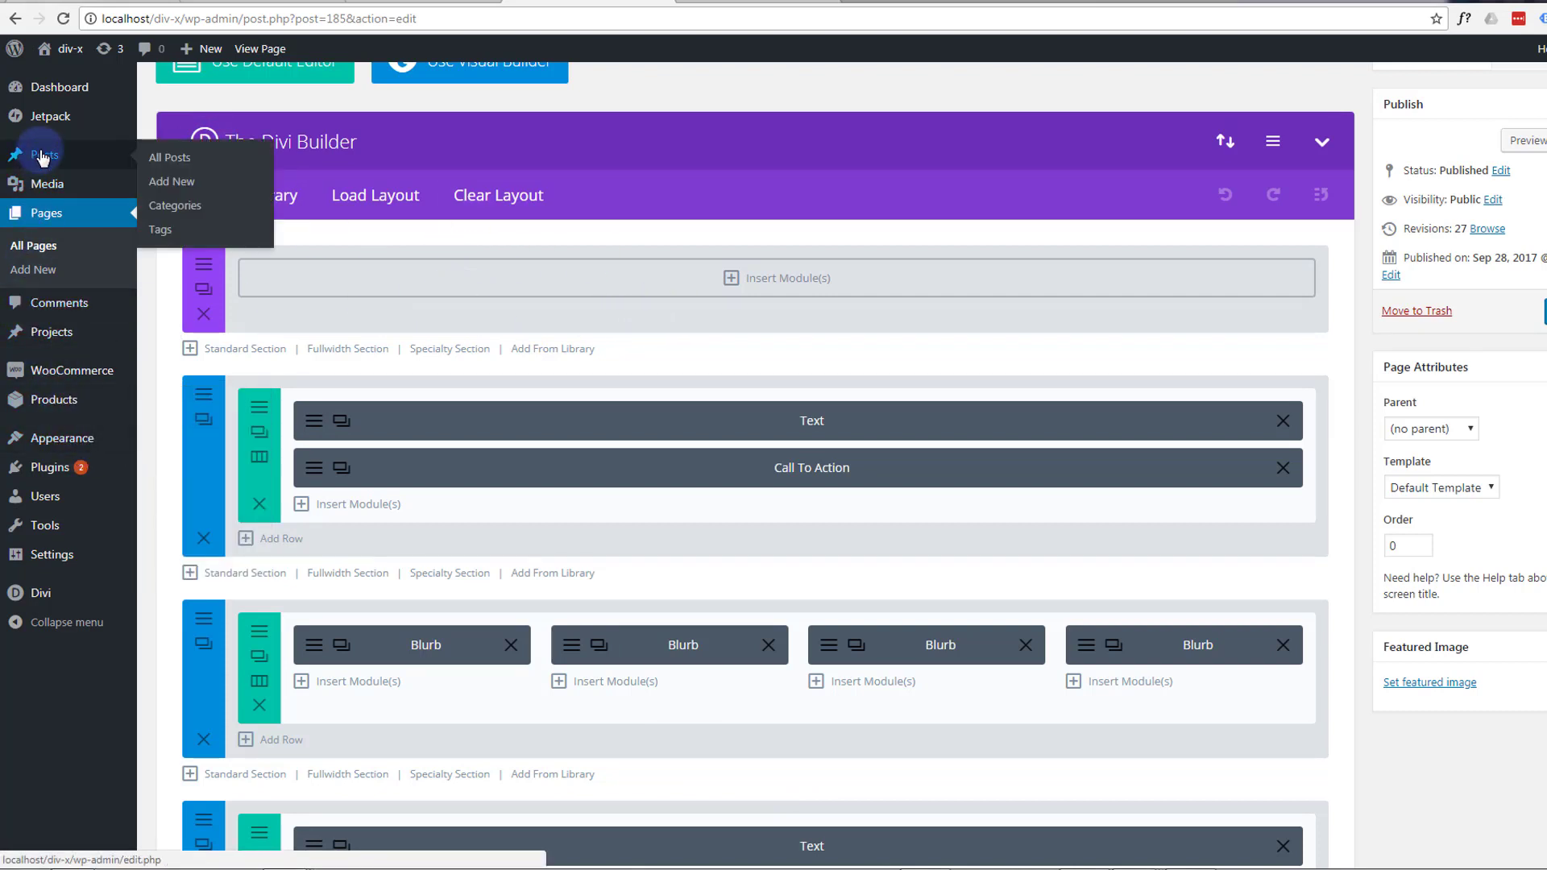
click(42, 251)
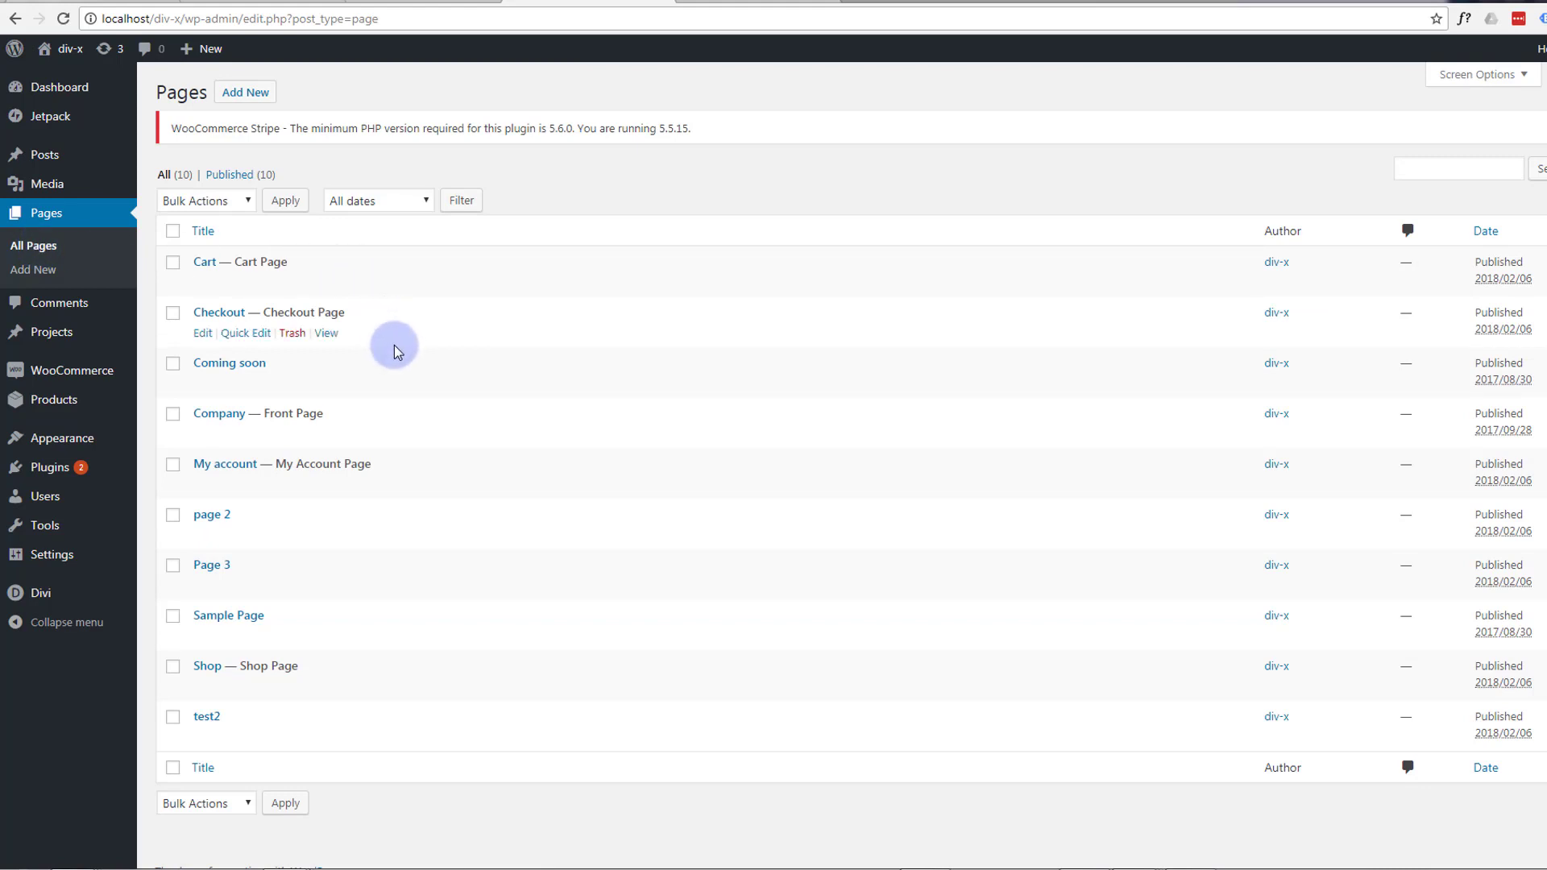
scroll(394, 345, down, 1)
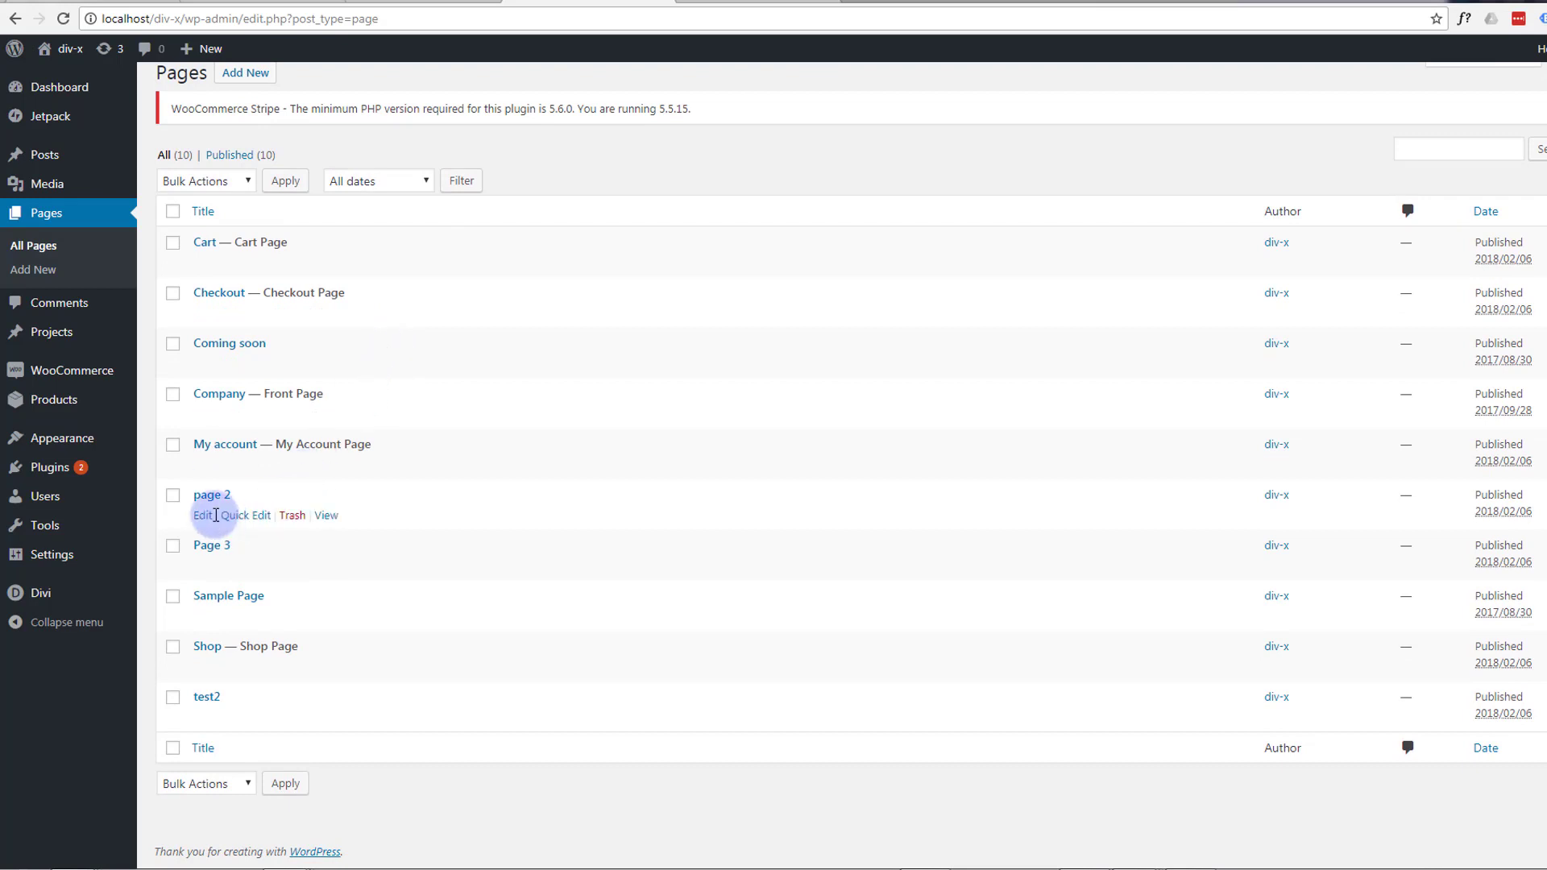
click(203, 517)
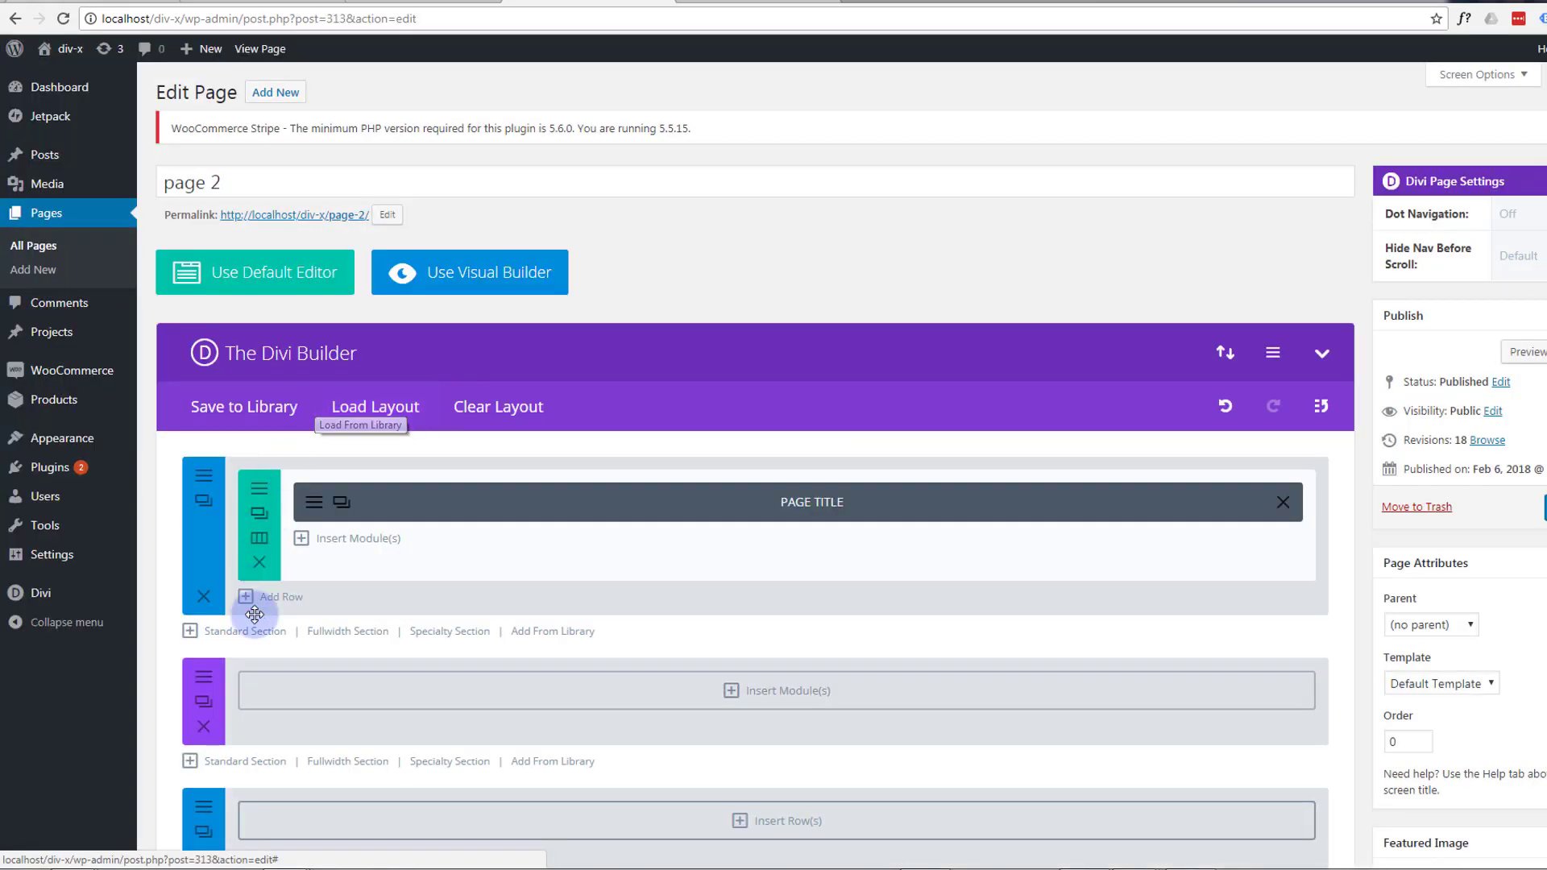
click(553, 632)
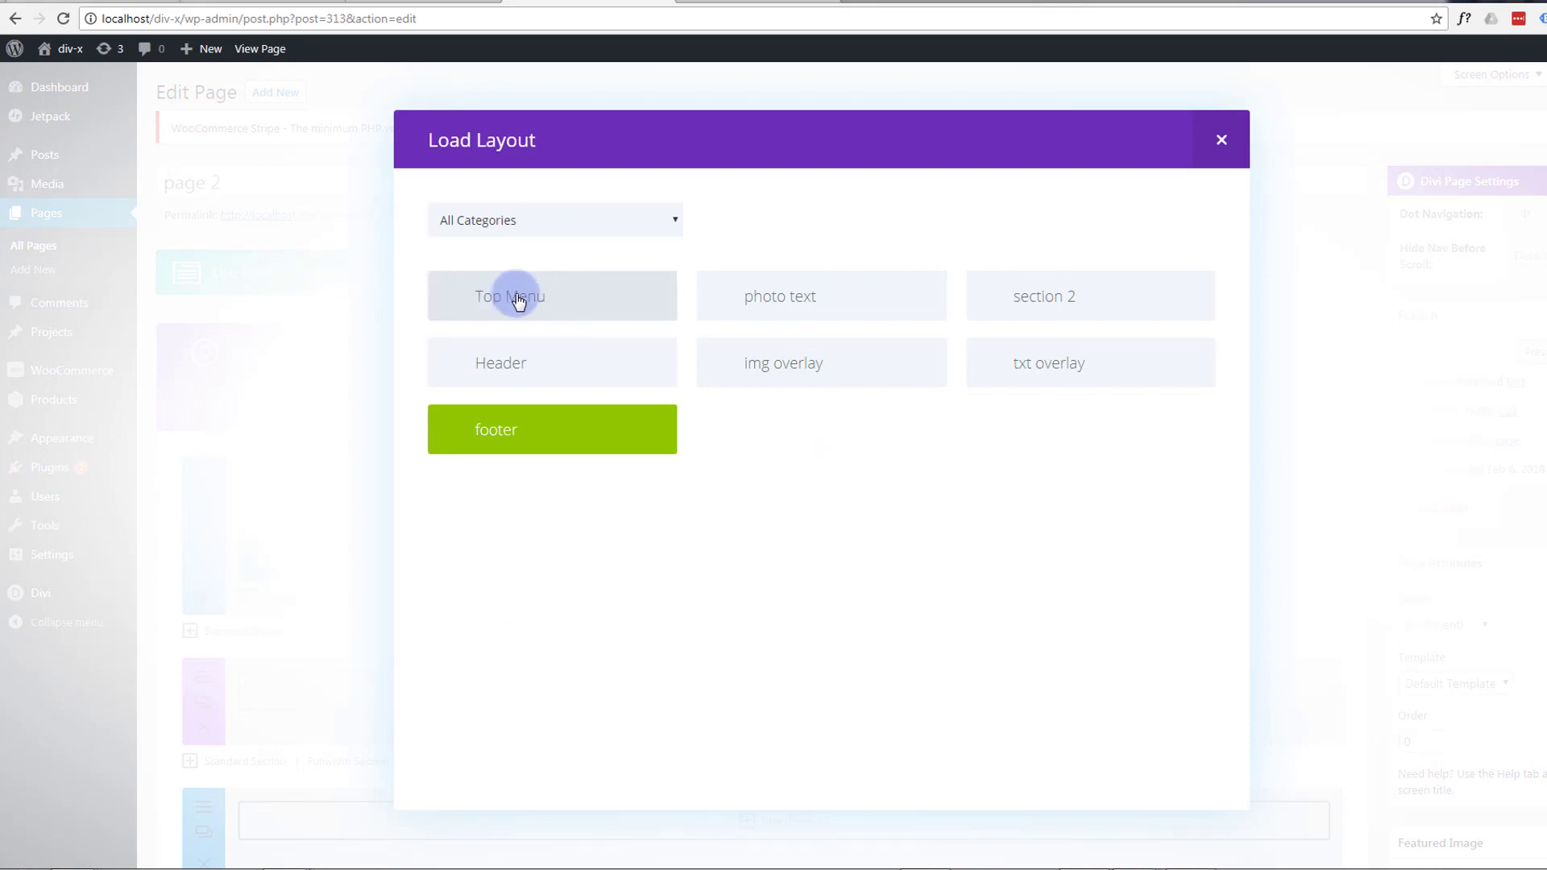
click(513, 299)
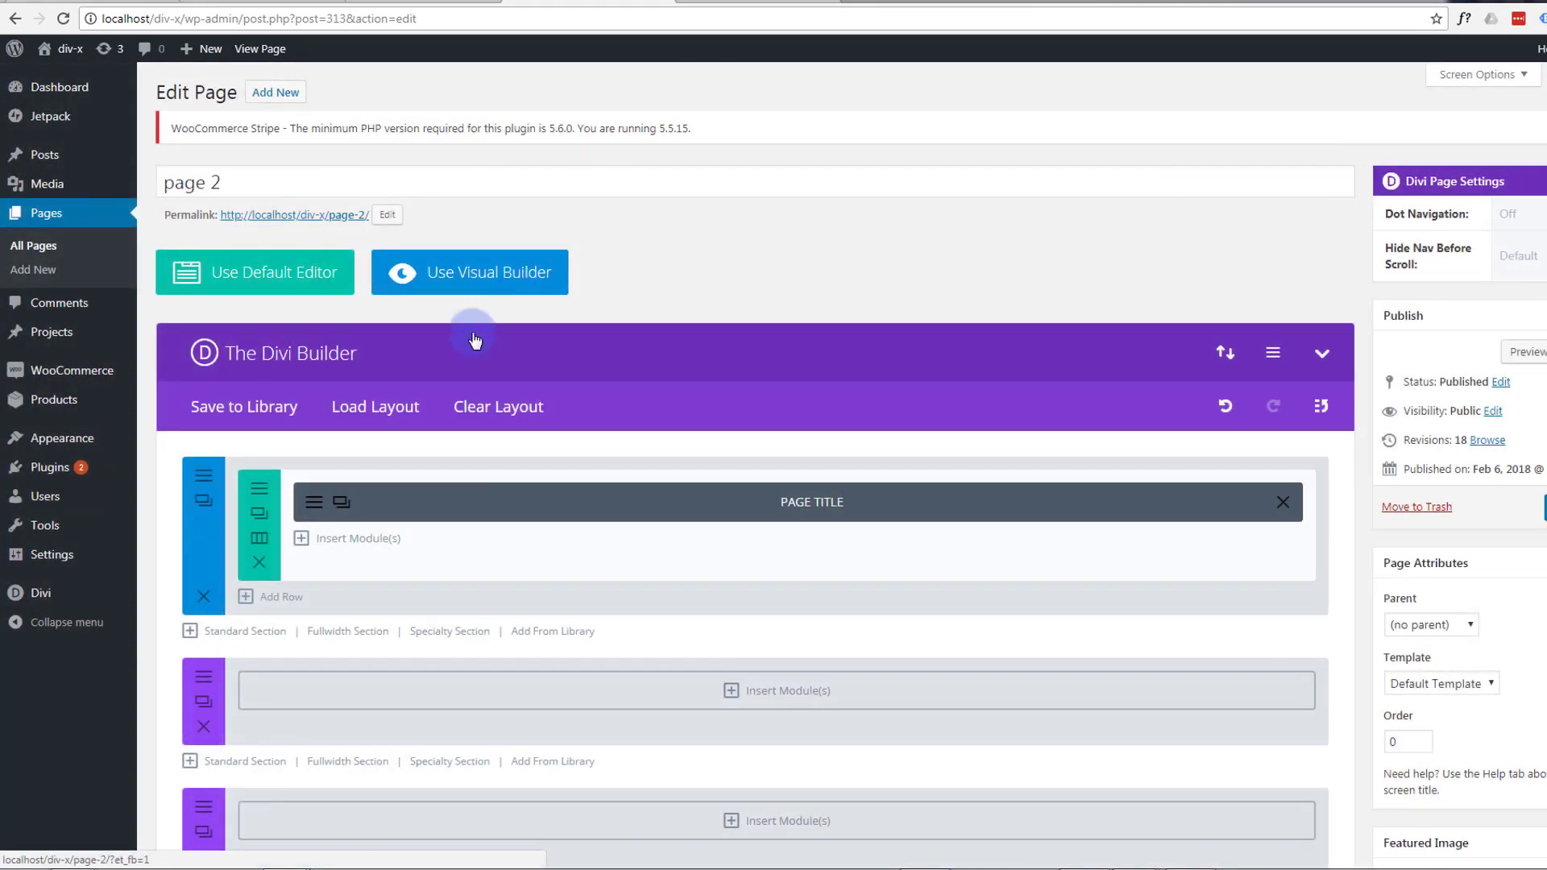
Move the Top Menu section above the page title section, update page 2 and preview it
drag(224, 708, 233, 502)
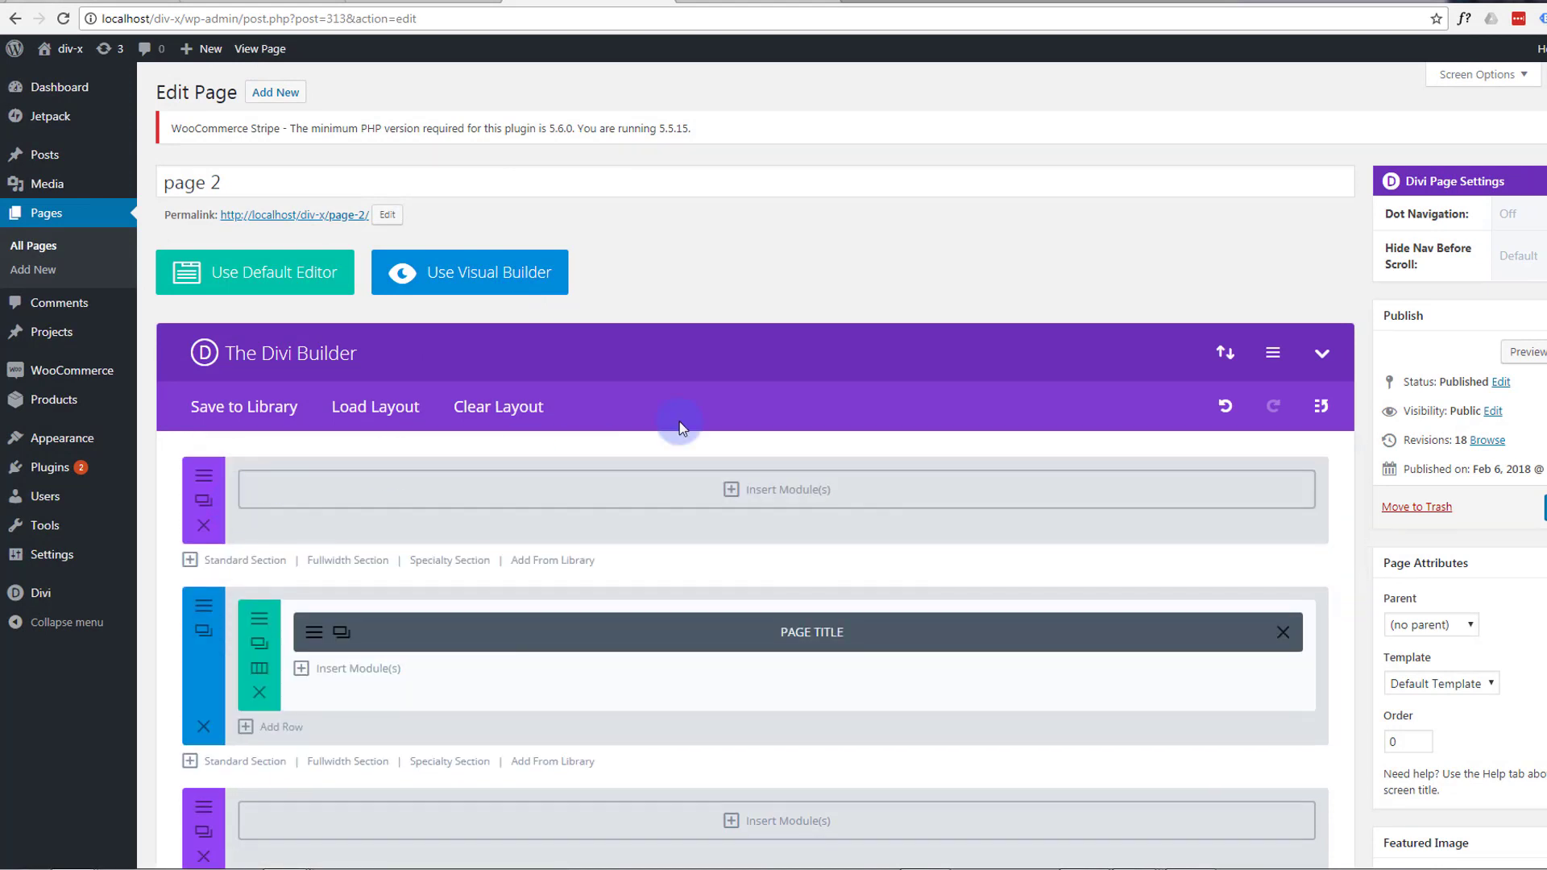
click(1544, 507)
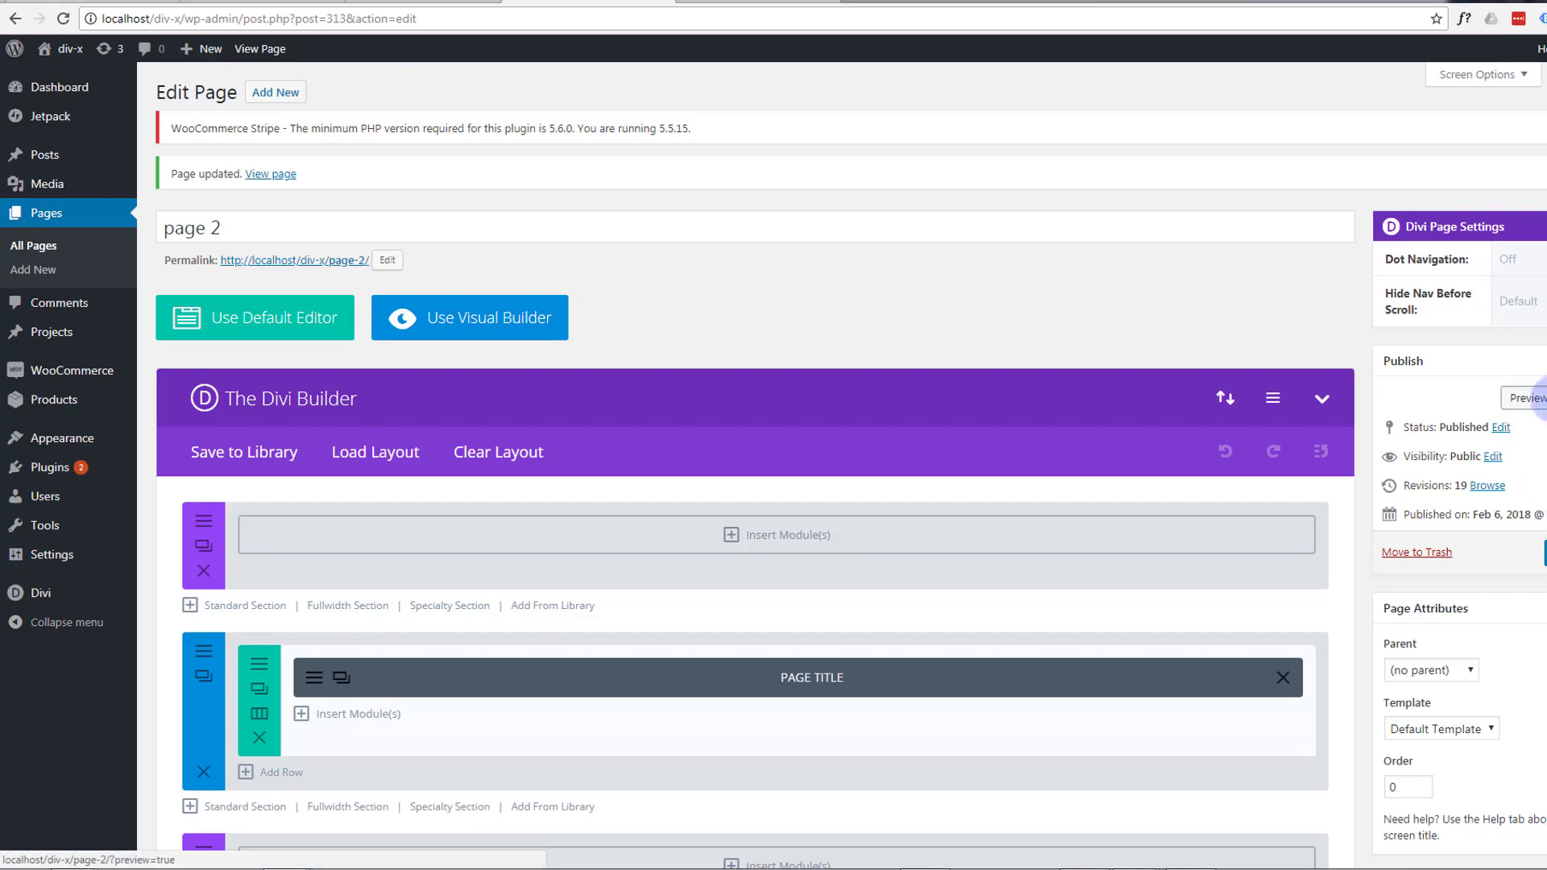
click(1535, 397)
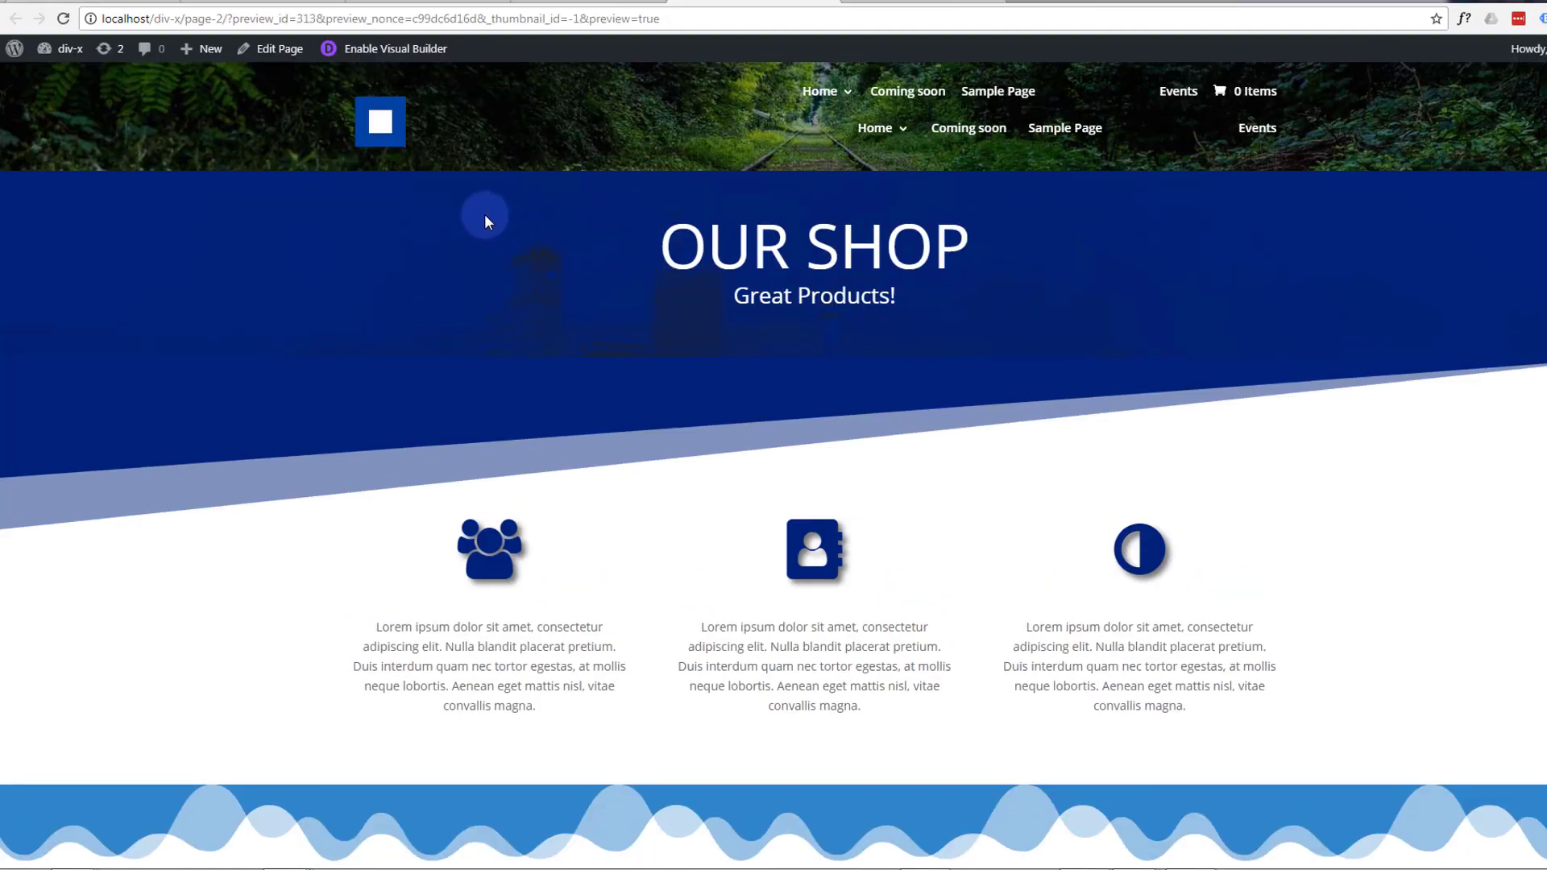
Look over the page 2 preview from the menu header down to the product listings, and leave the preview
scroll(494, 317, down, 8)
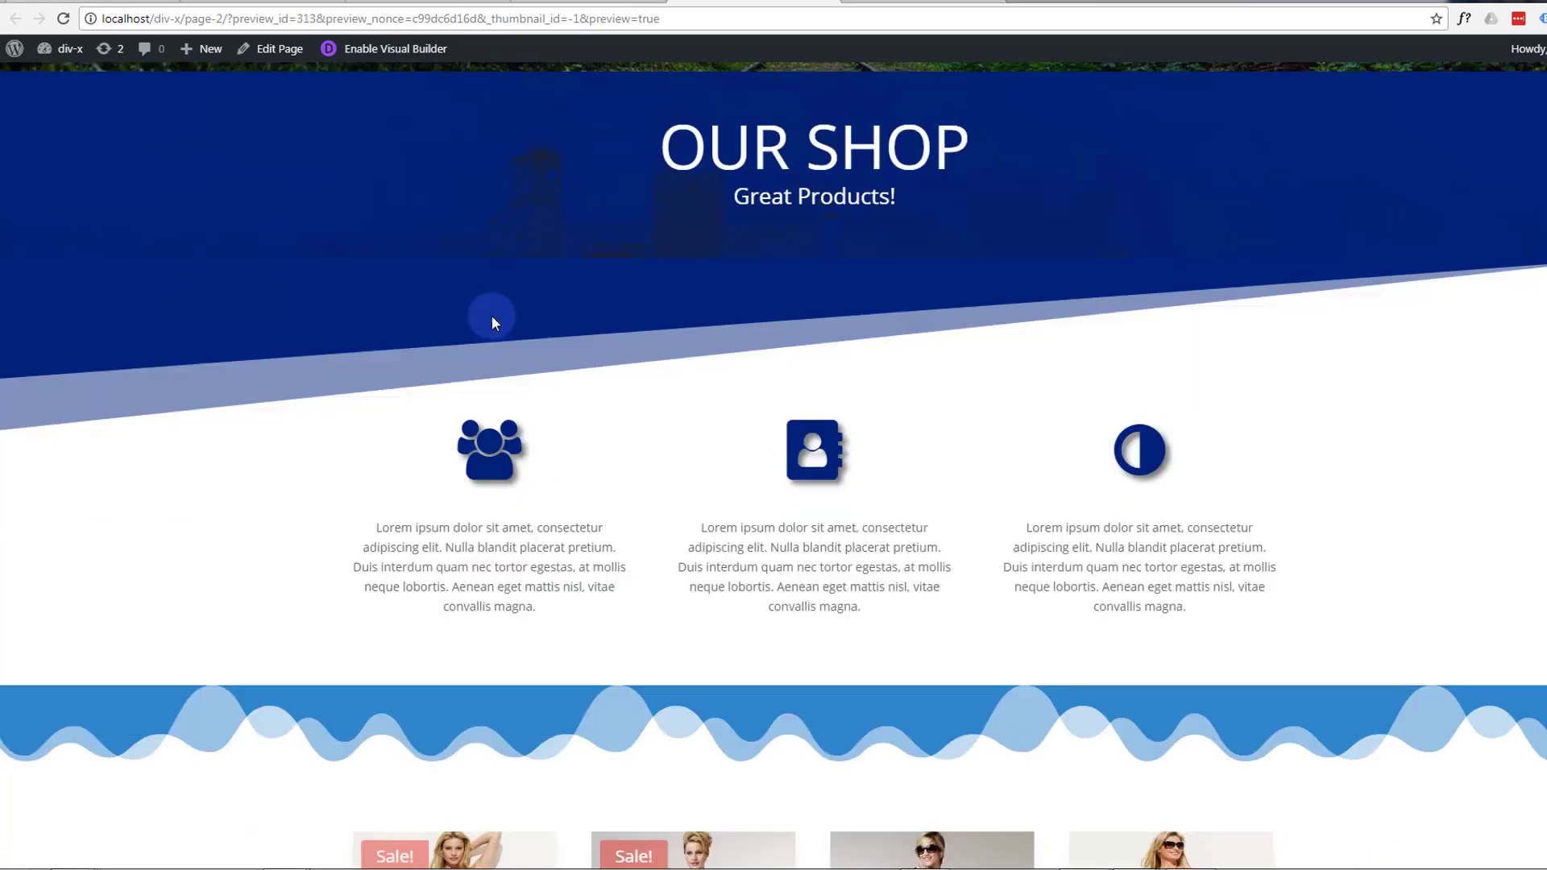
scroll(500, 323, down, 10)
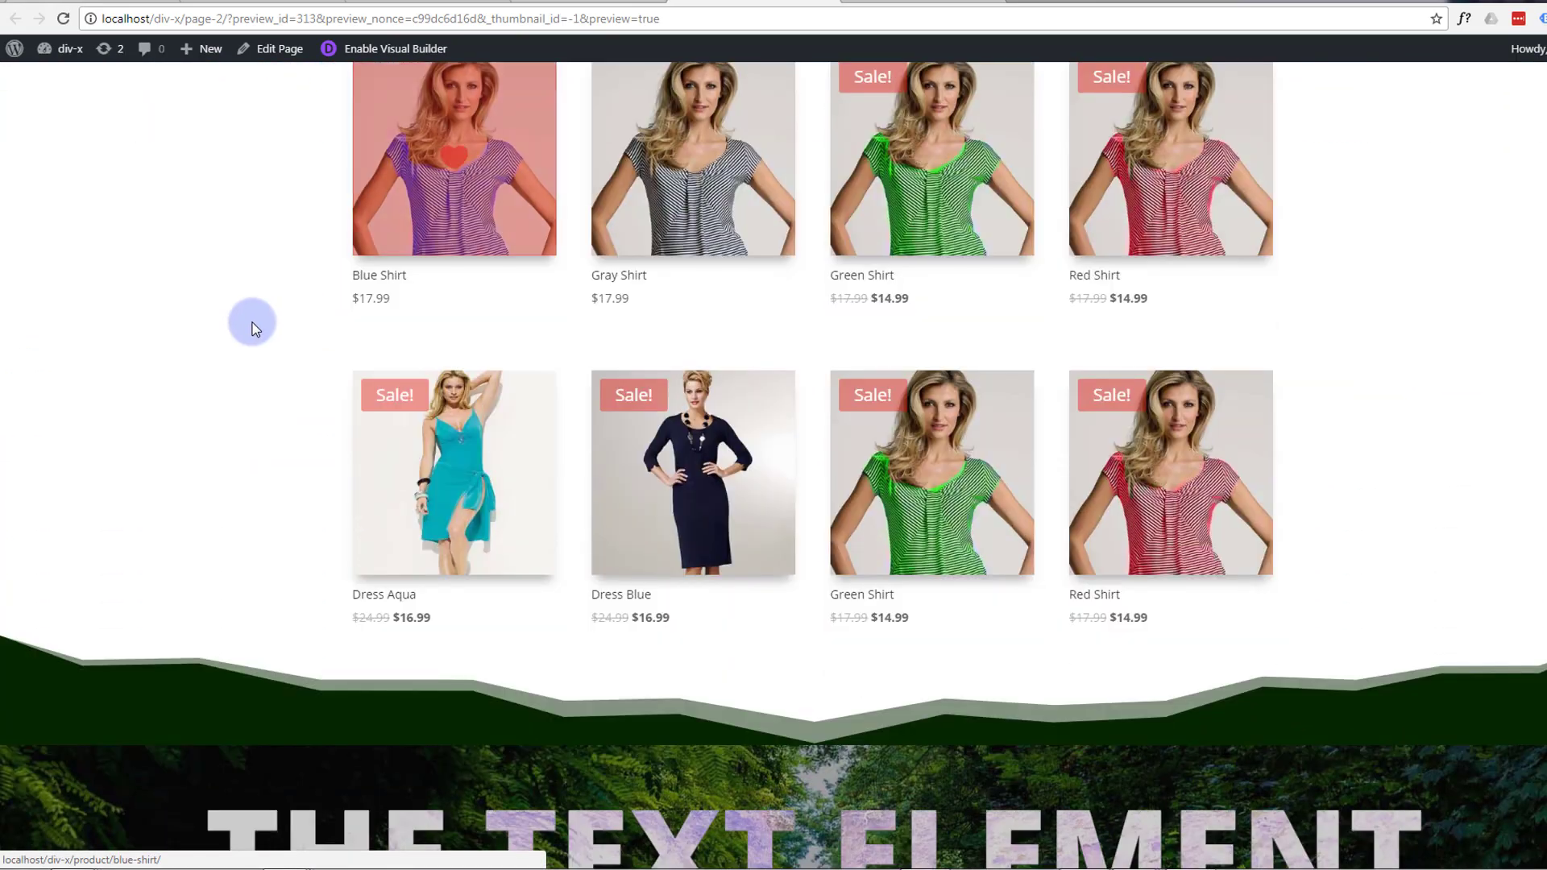
scroll(253, 318, up, 12)
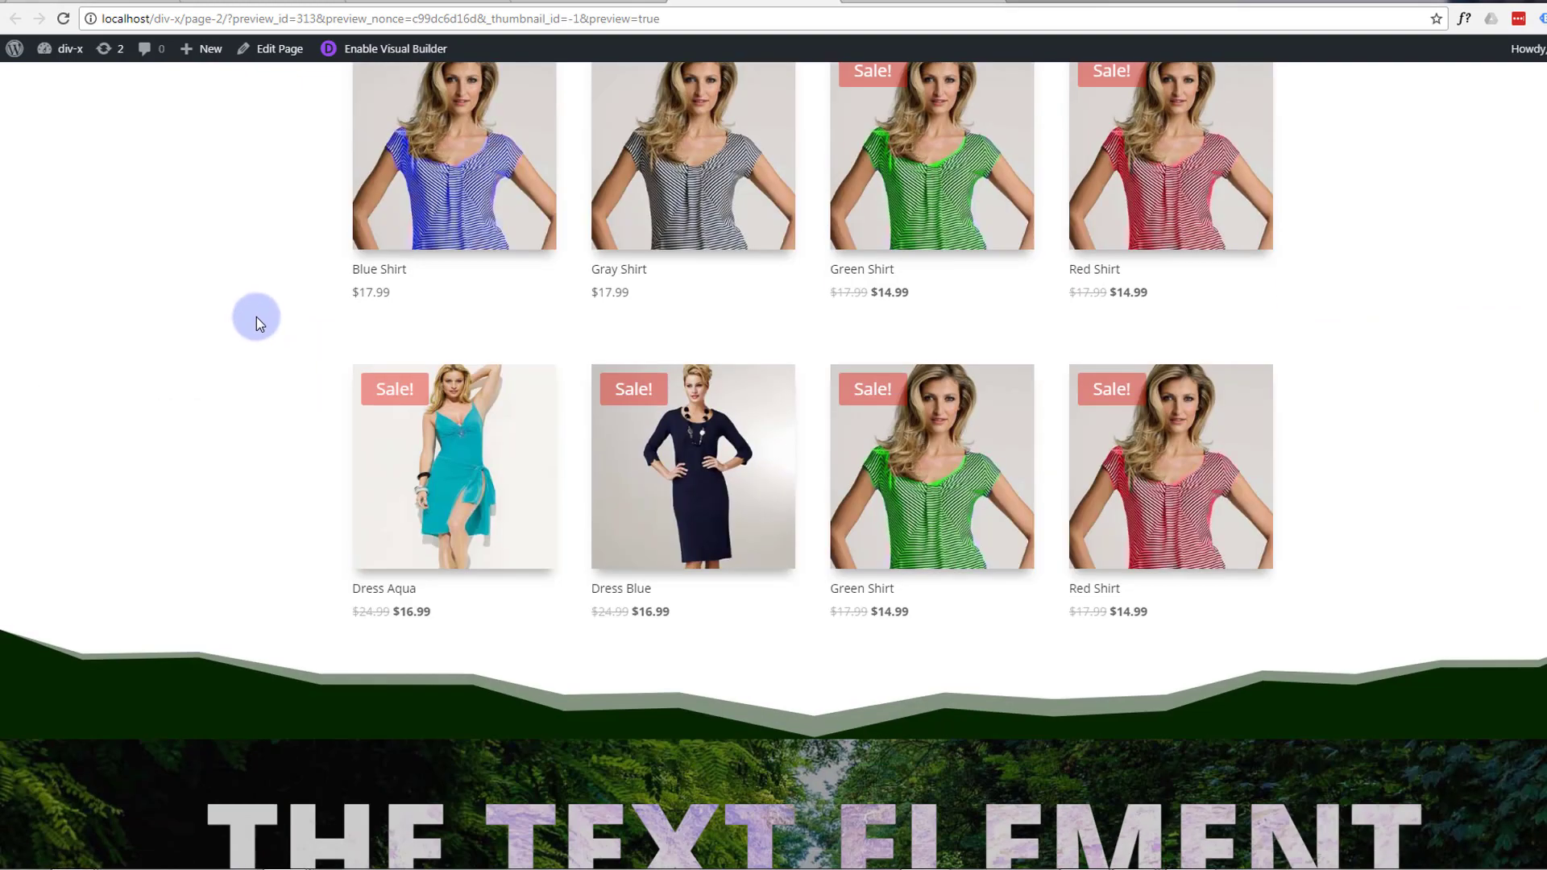
scroll(259, 314, up, 8)
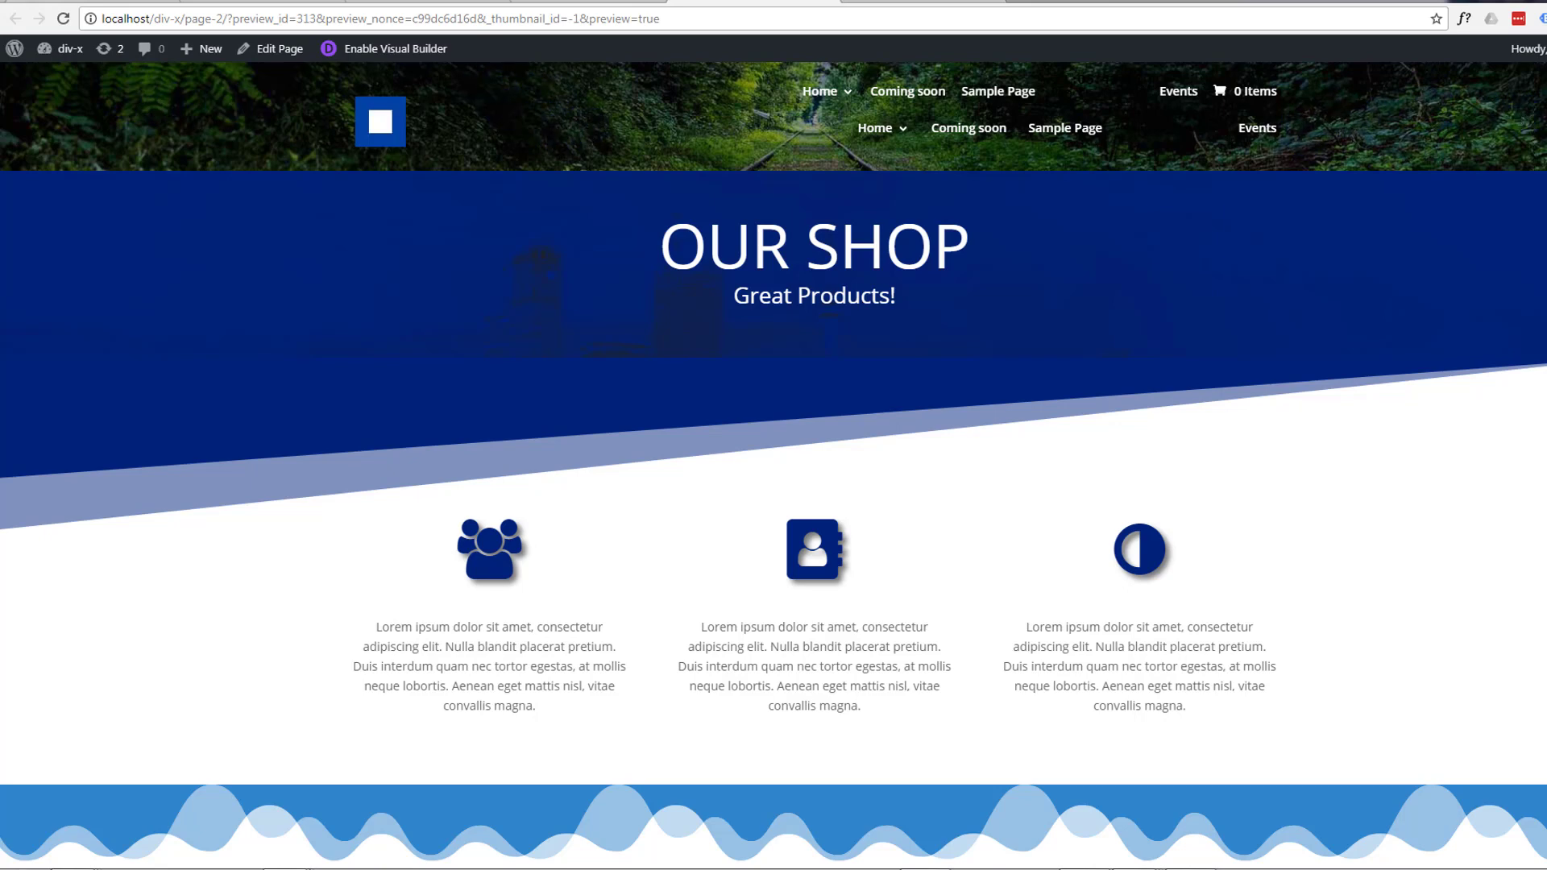
click(663, 3)
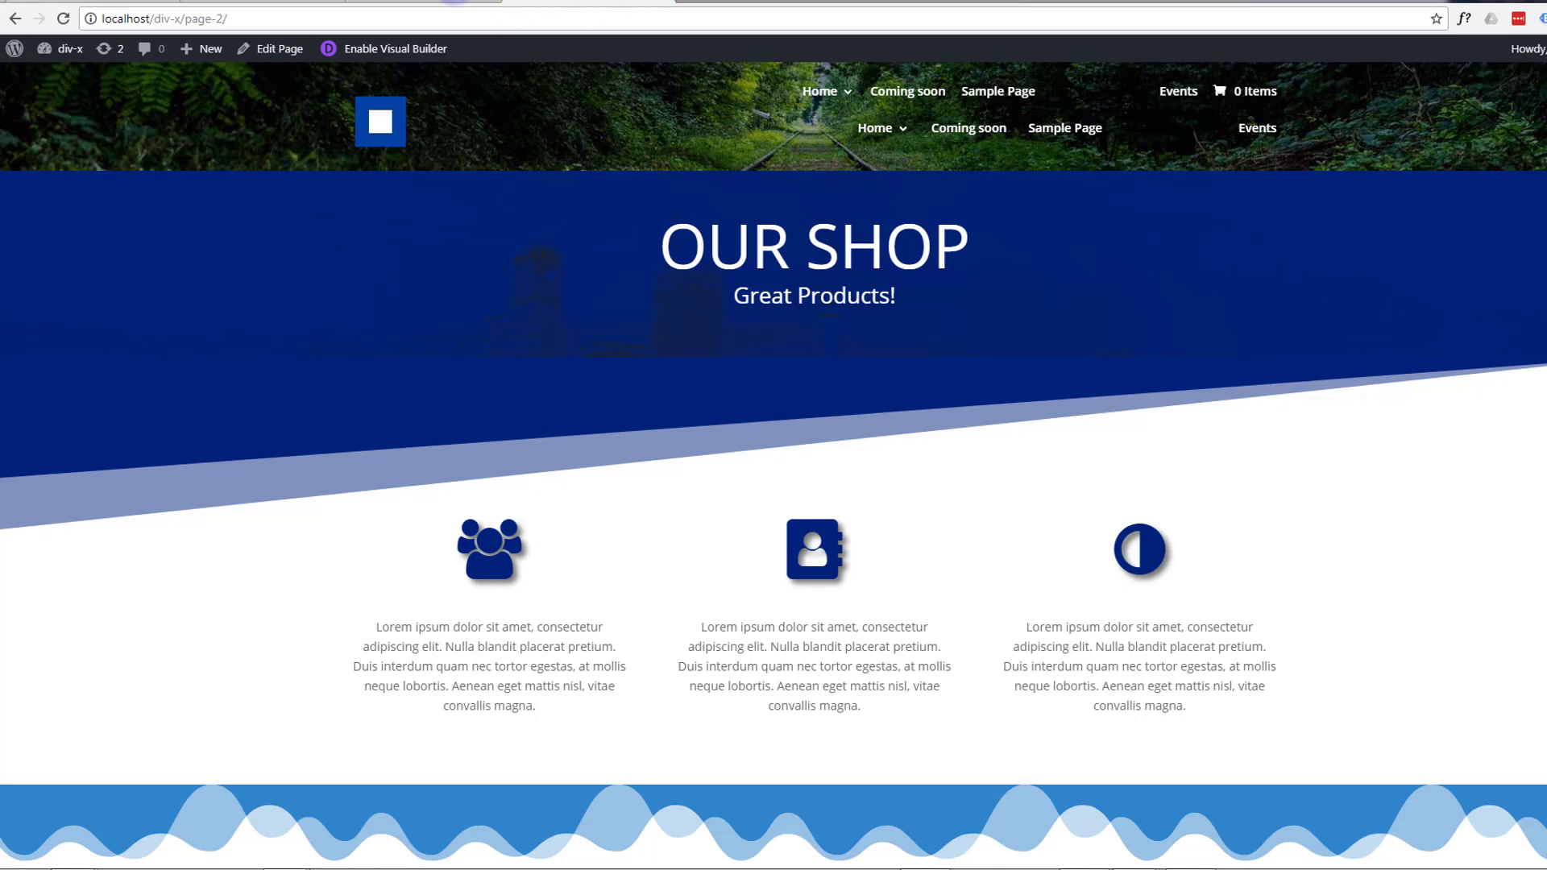
Return to the WordPress dashboard, create a new page and enable the Divi Builder on it
click(419, 4)
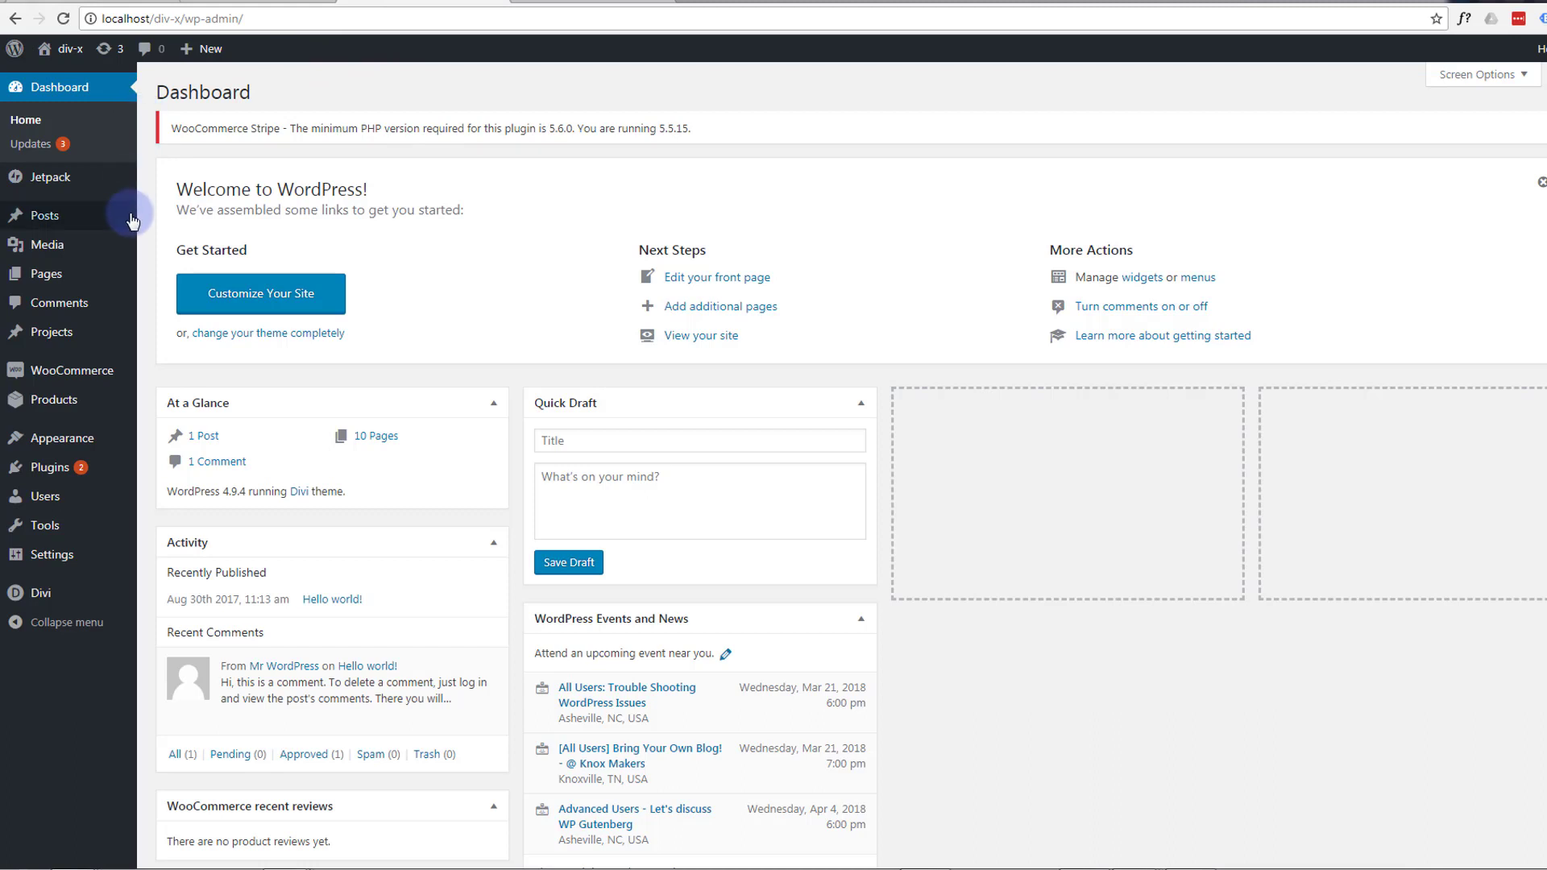
mouse_move(126, 222)
mouse_move(113, 272)
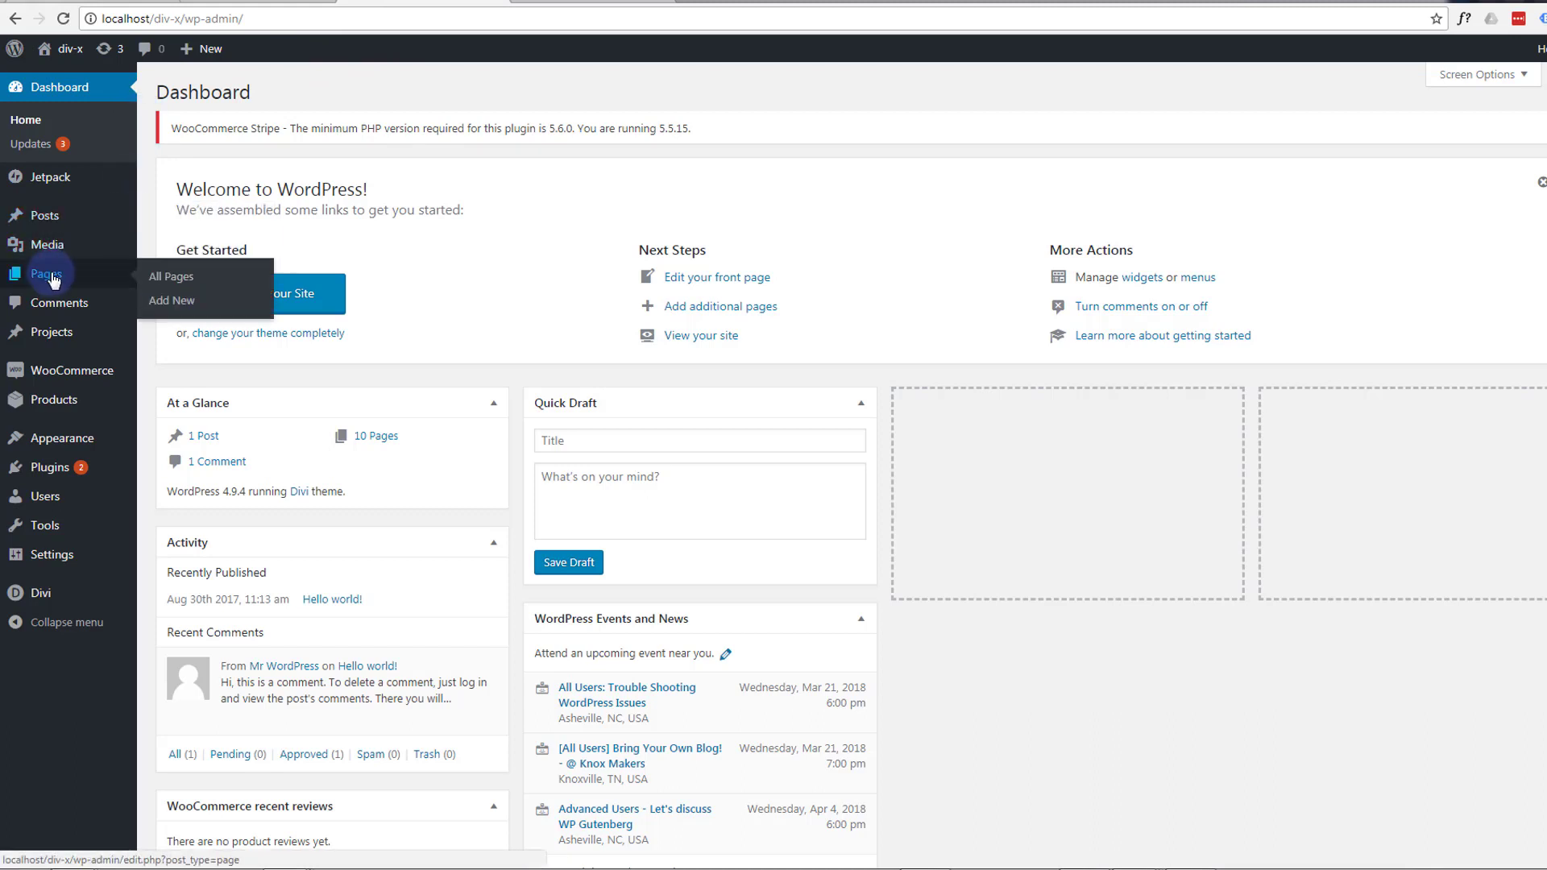
click(176, 303)
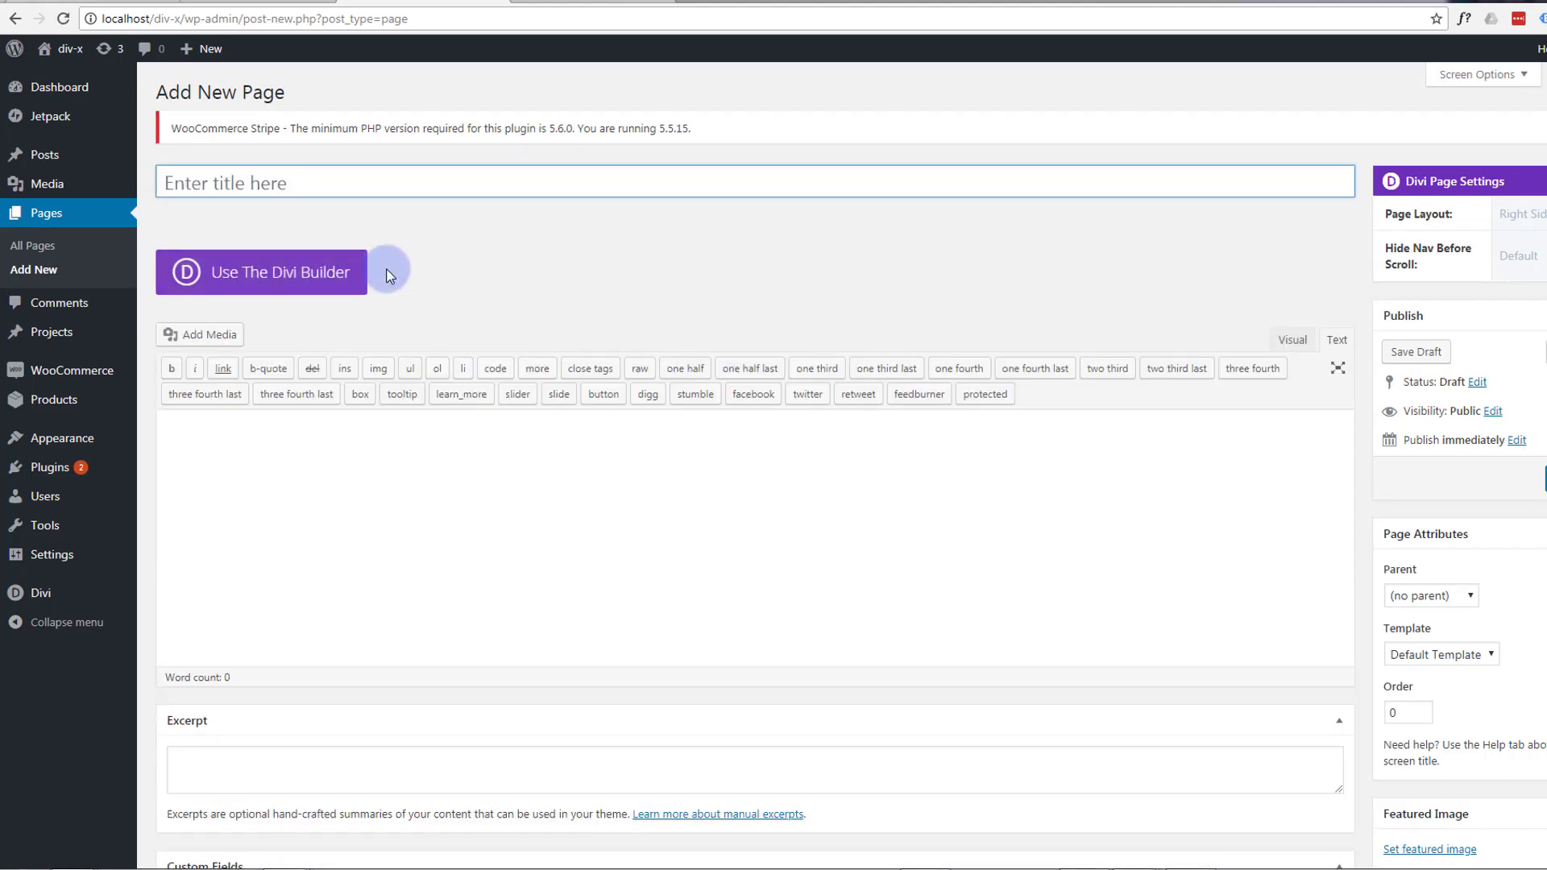
click(278, 280)
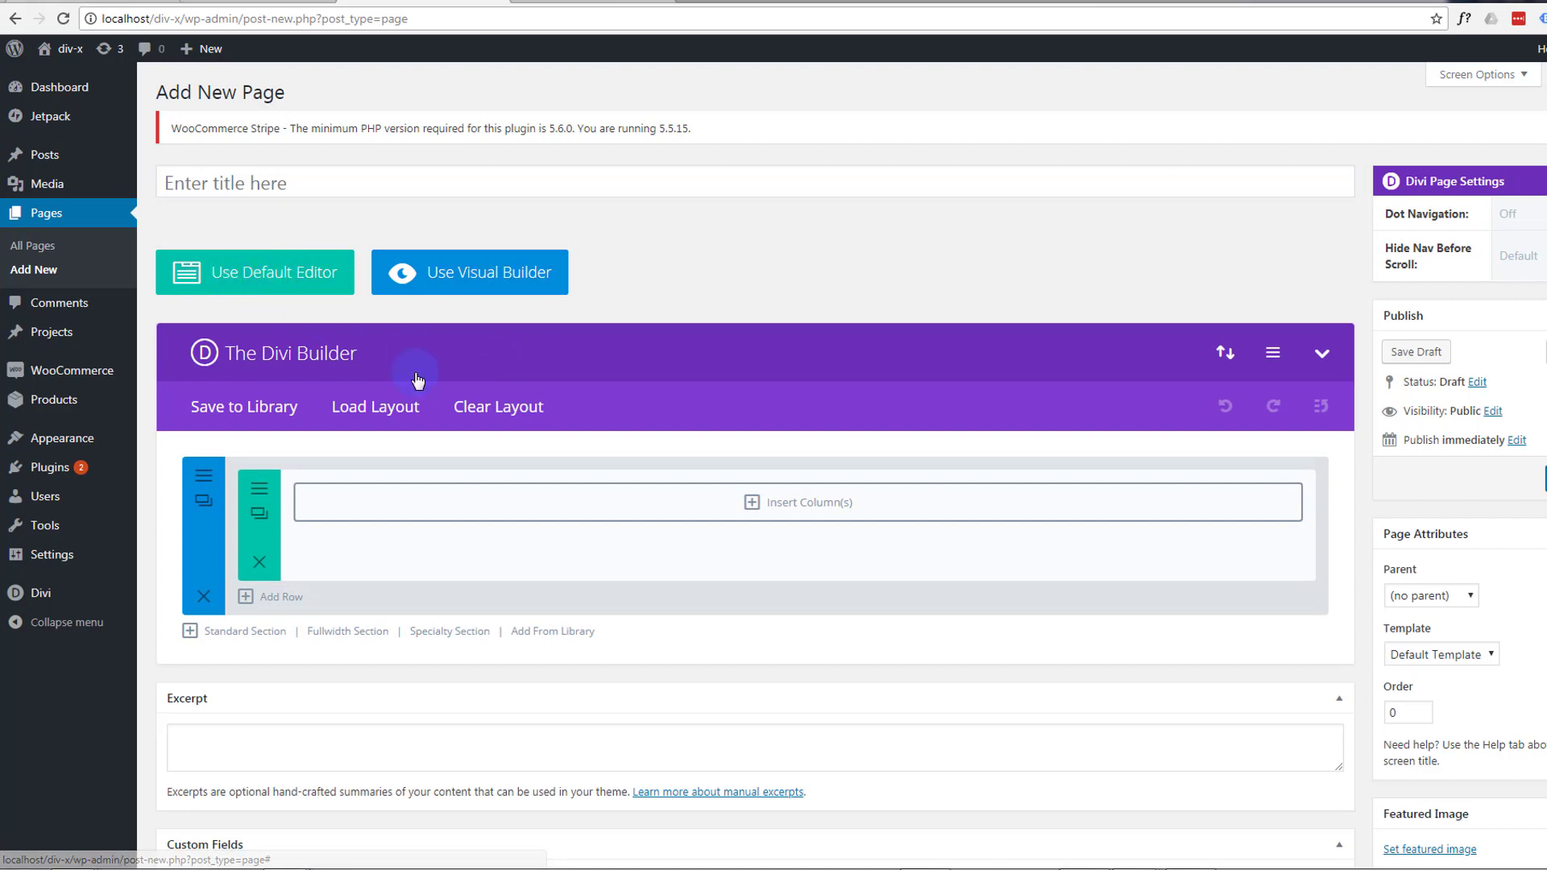
Add the Top Menu section from the library to the new page and move it above the empty standard section
click(538, 633)
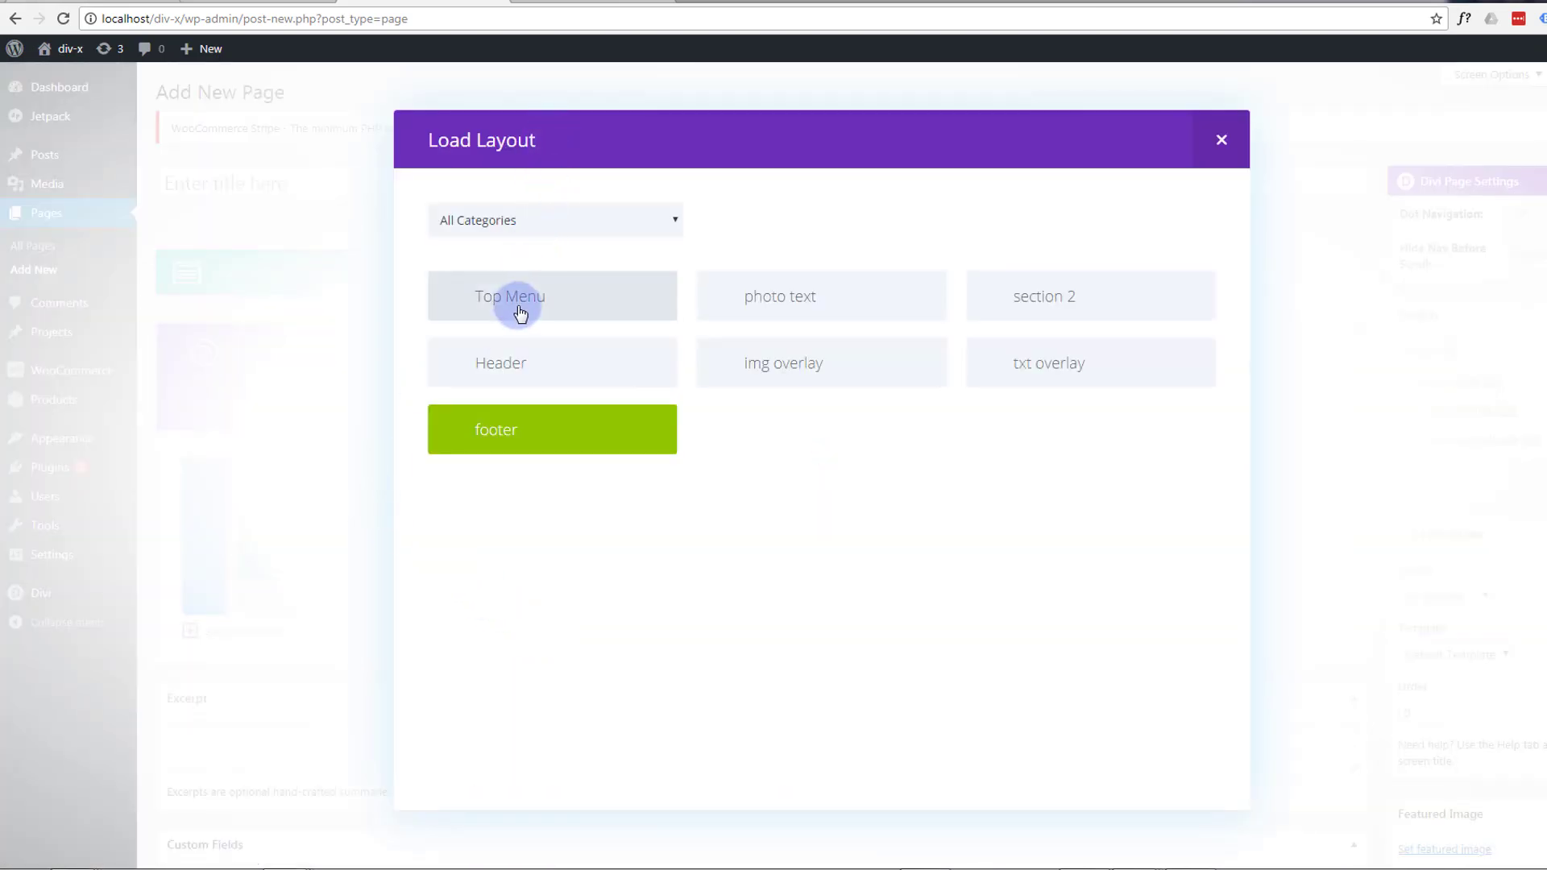
click(520, 299)
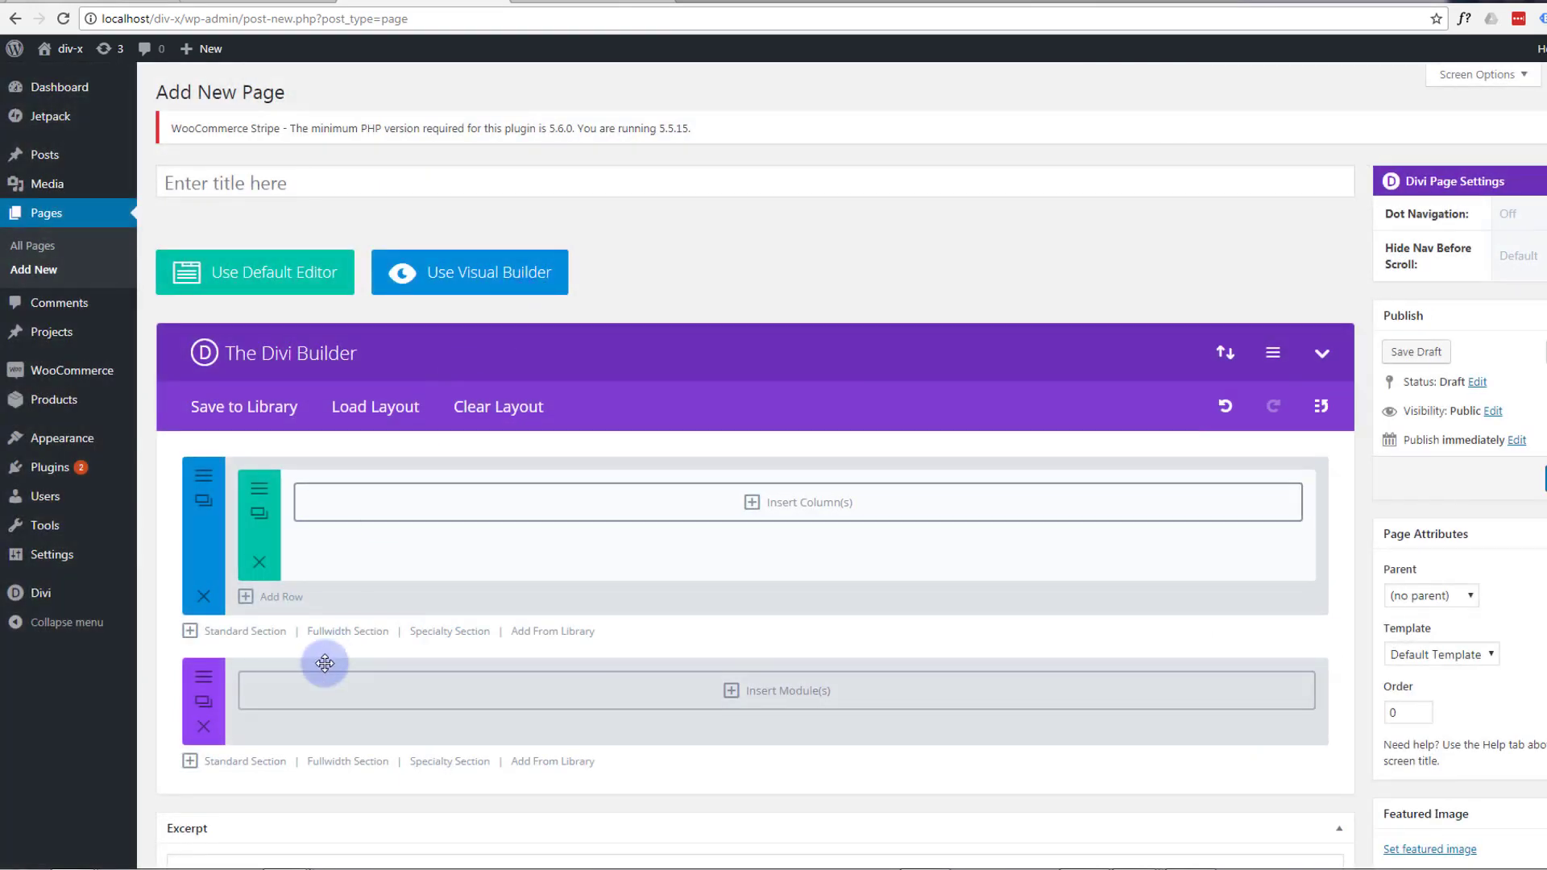
drag(212, 712, 230, 494)
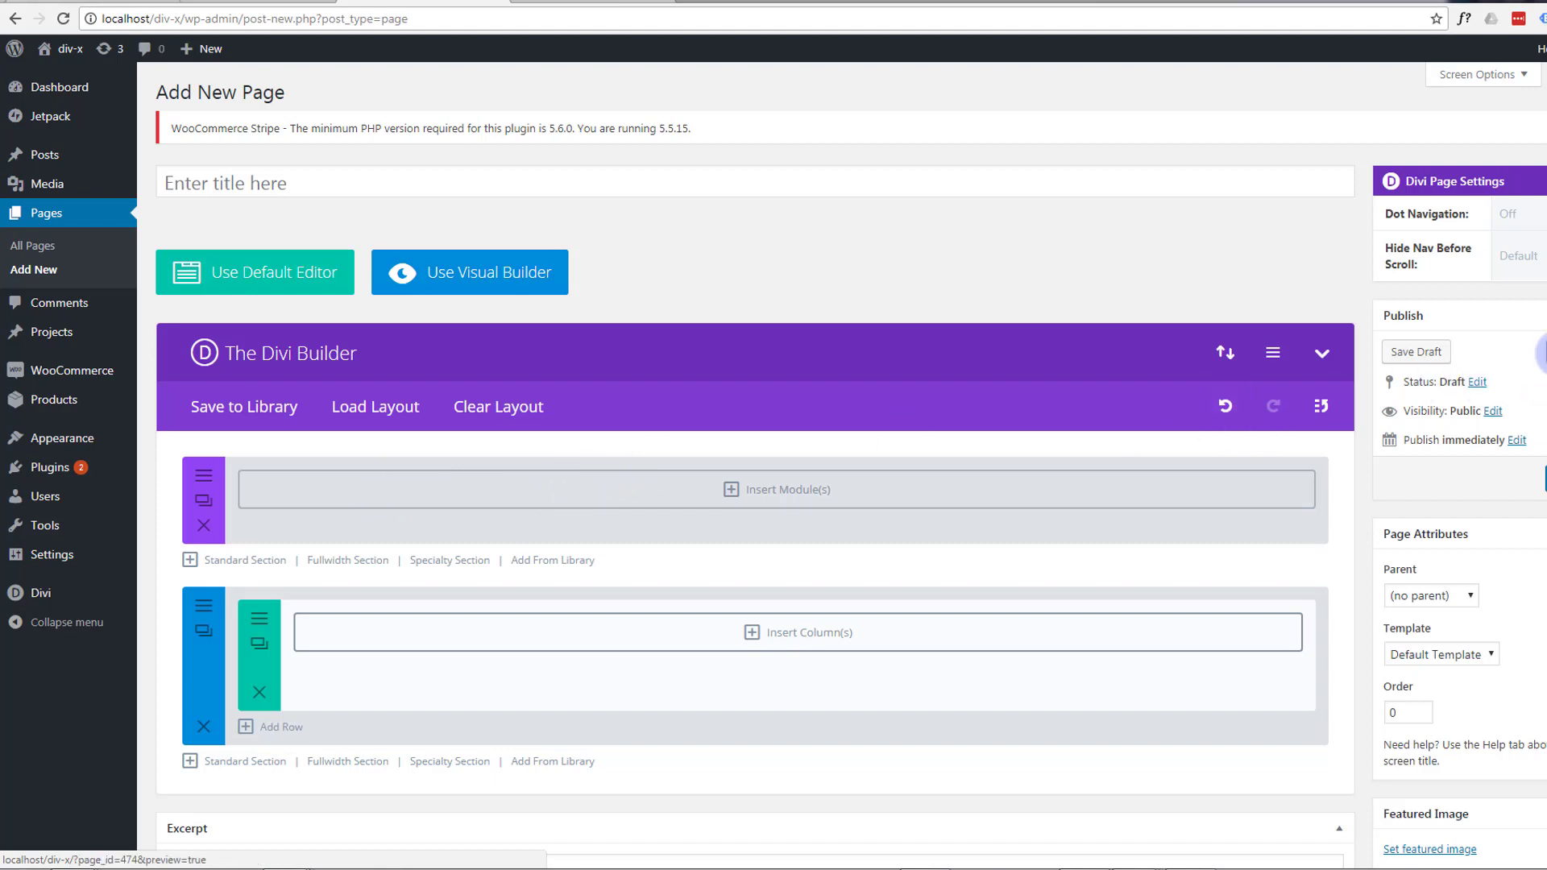
Publish the new page without a title and preview it to check the menu background
click(1540, 351)
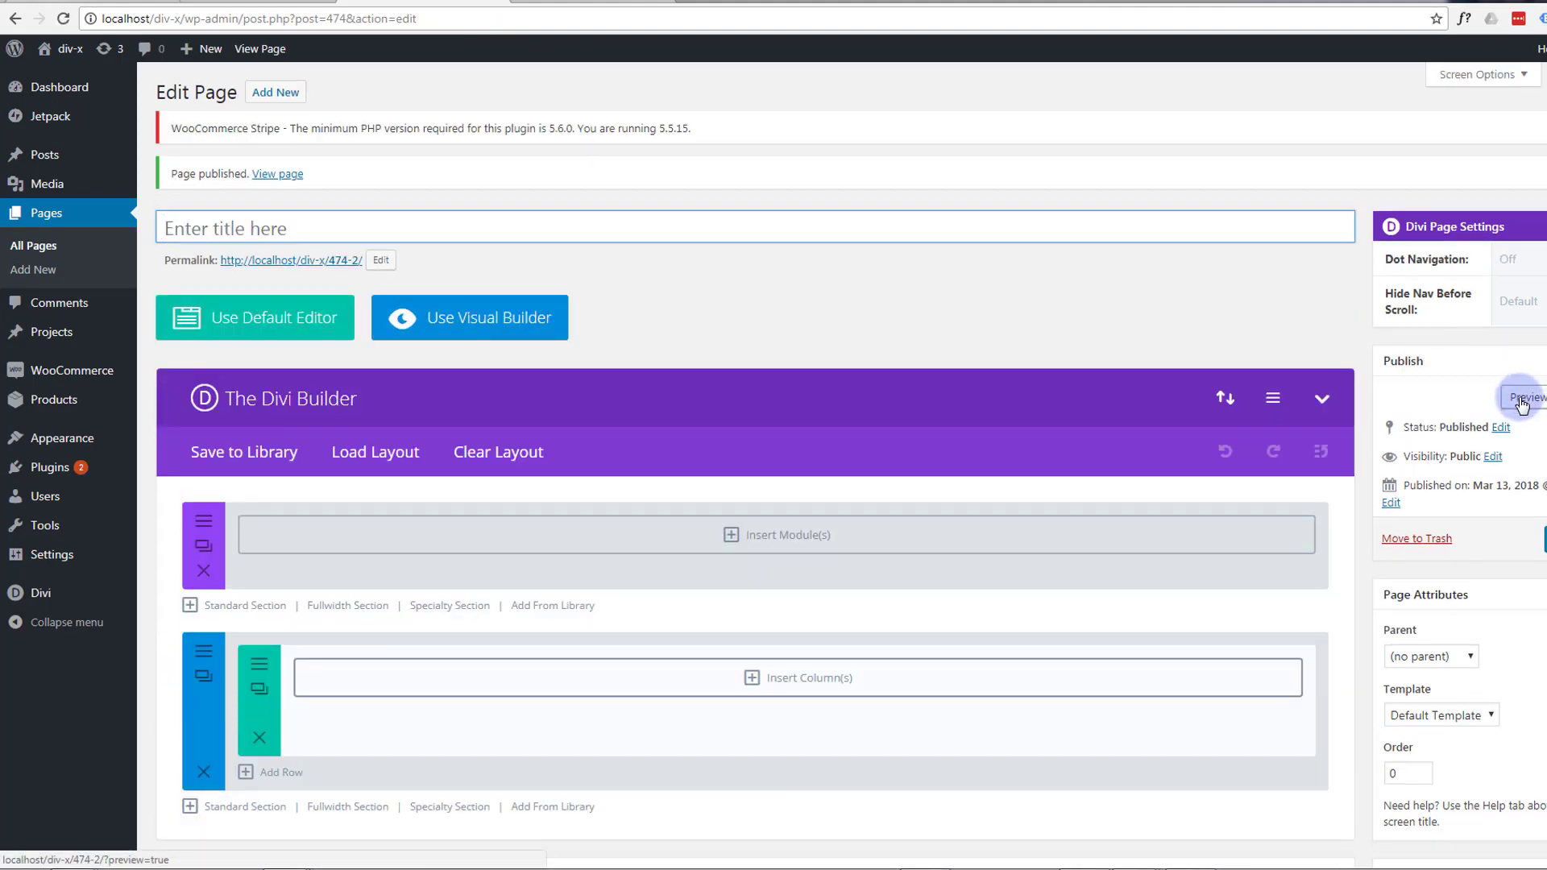
click(1521, 400)
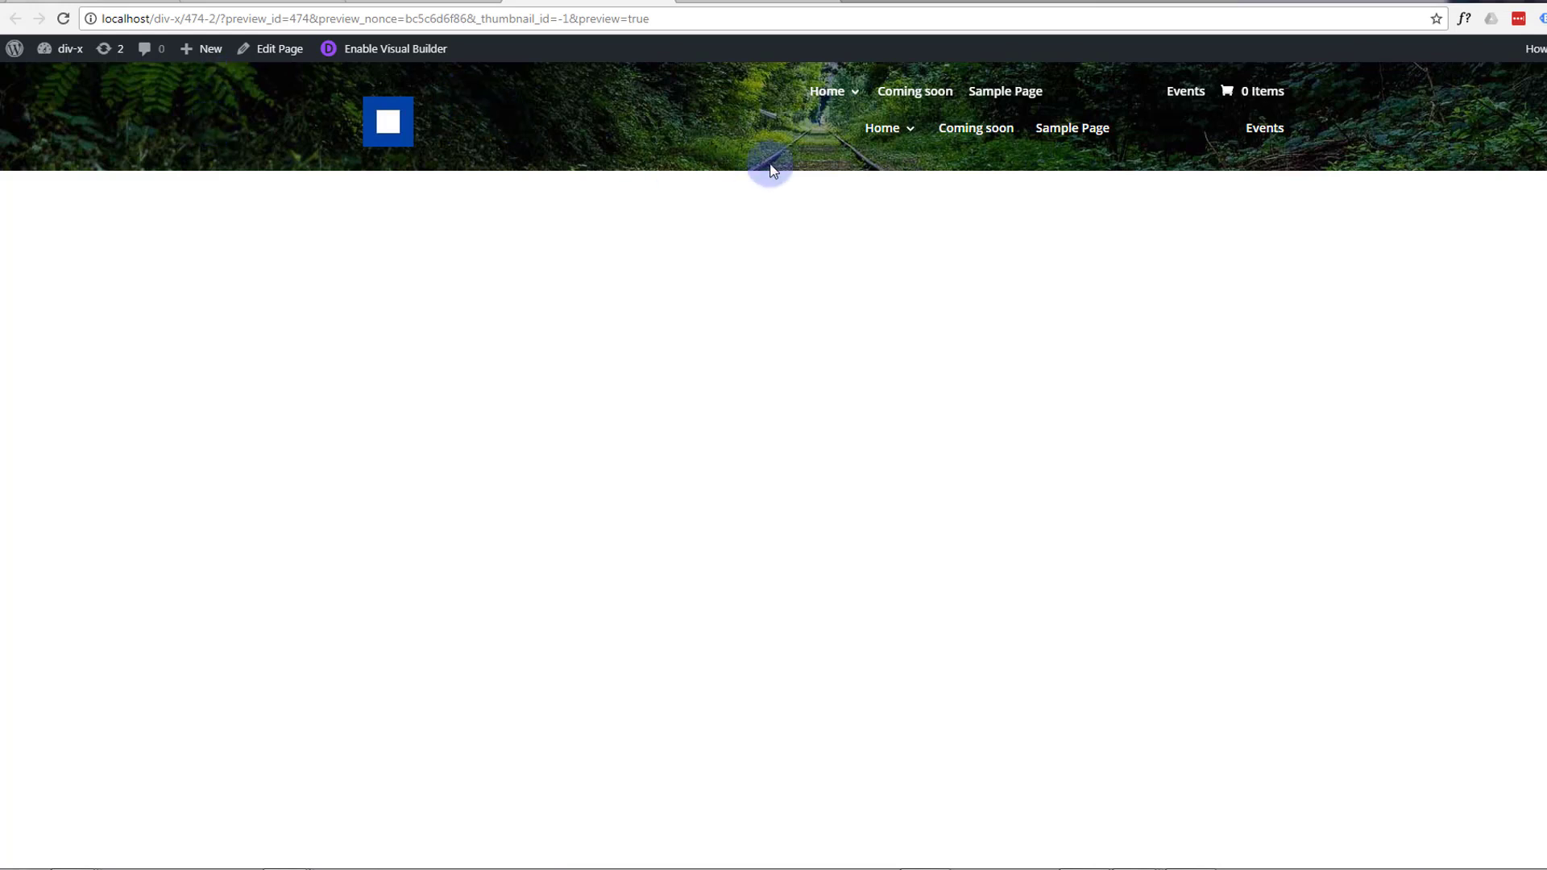
mouse_move(838, 92)
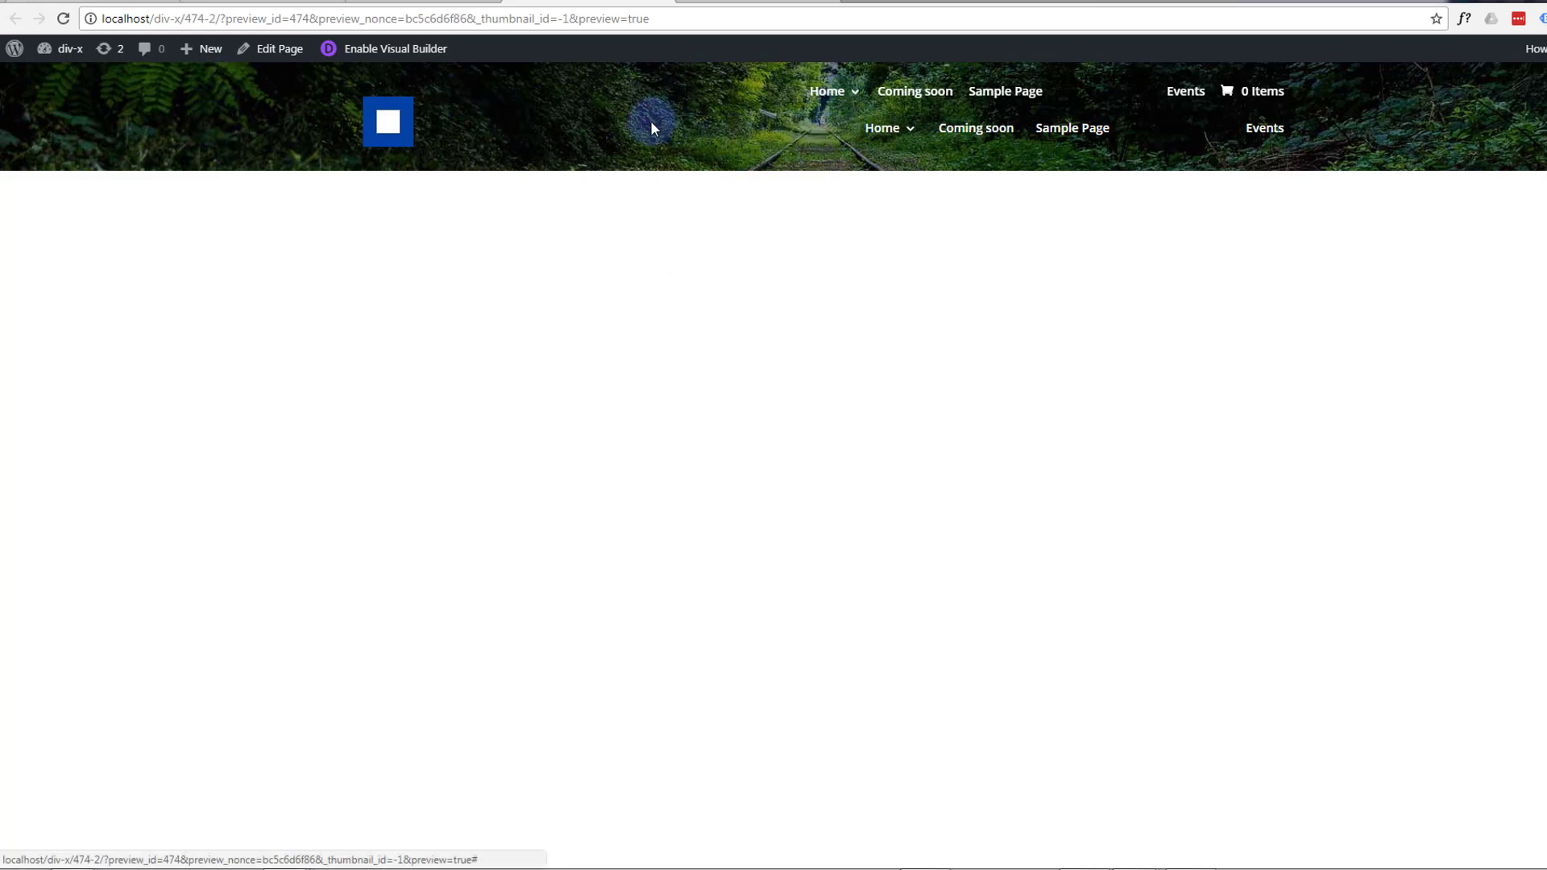